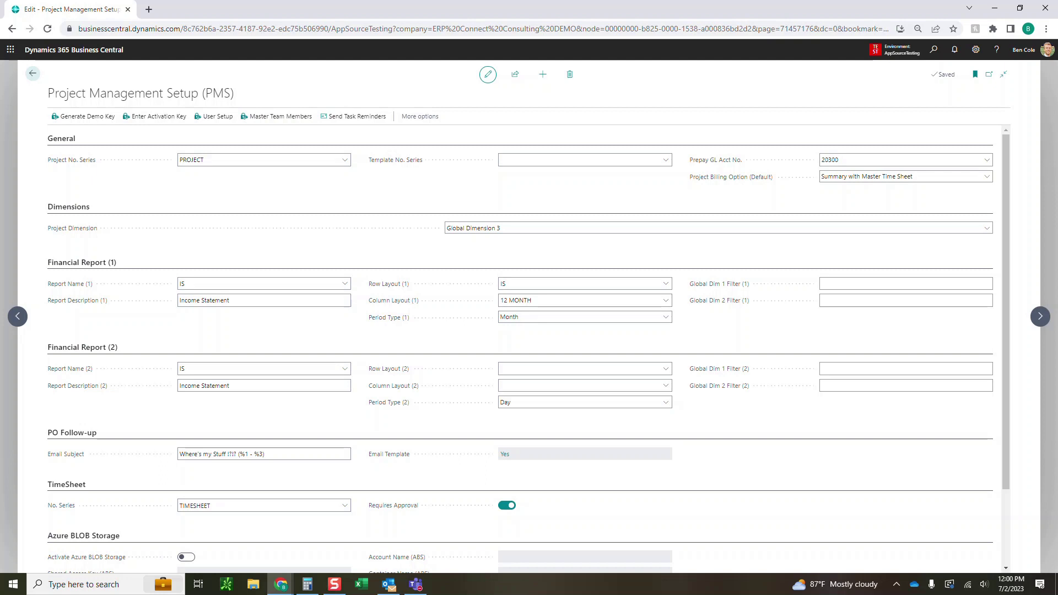
Keep PROJECT as the project number series, set Template No. Series to PROJTEMP, and leave billing at Summary with Master Time Sheet
click(345, 159)
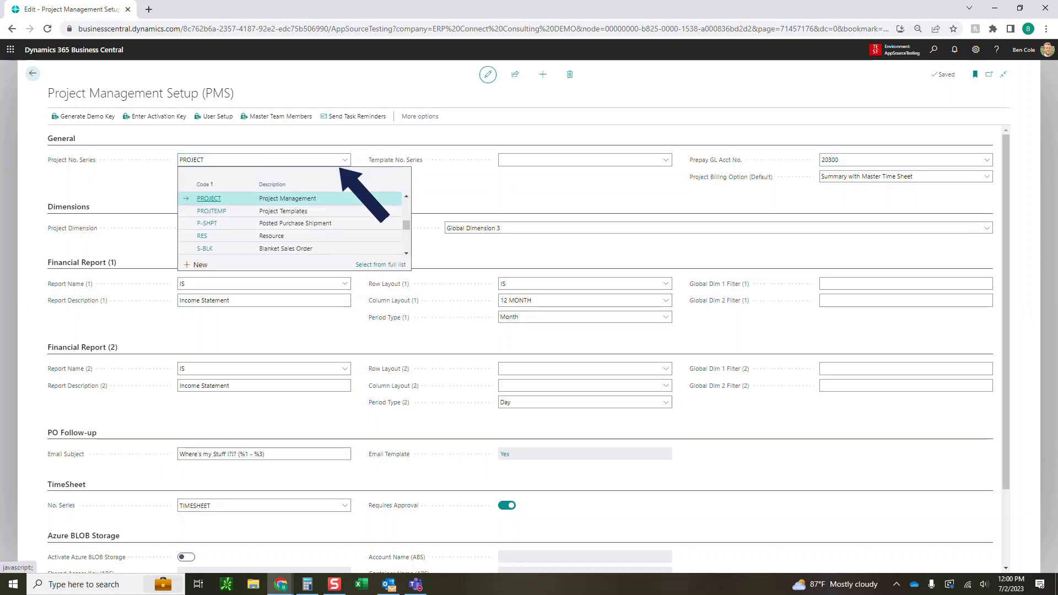
click(208, 199)
click(666, 159)
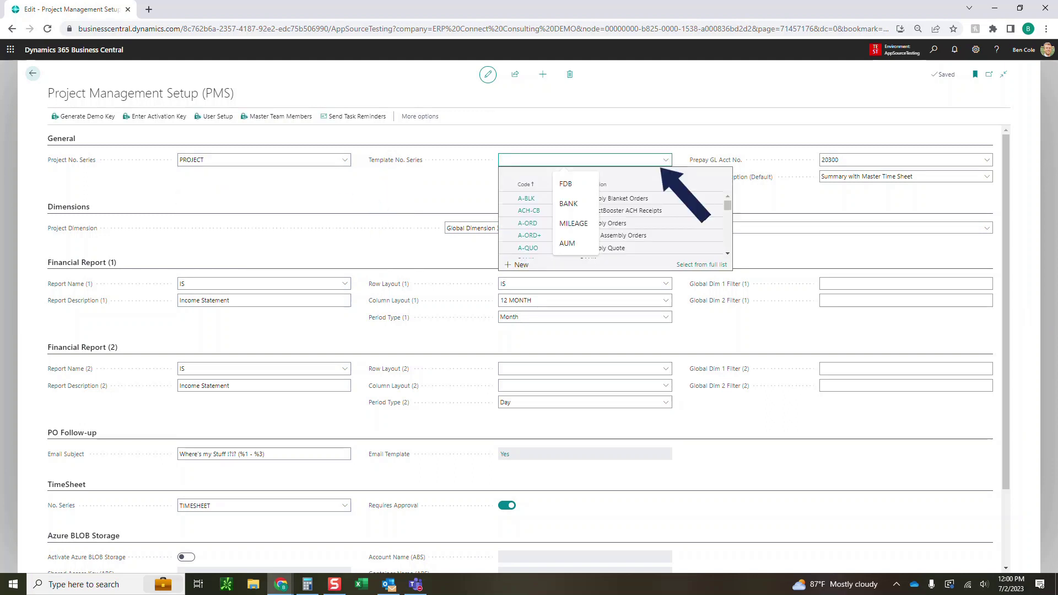
text(proj)
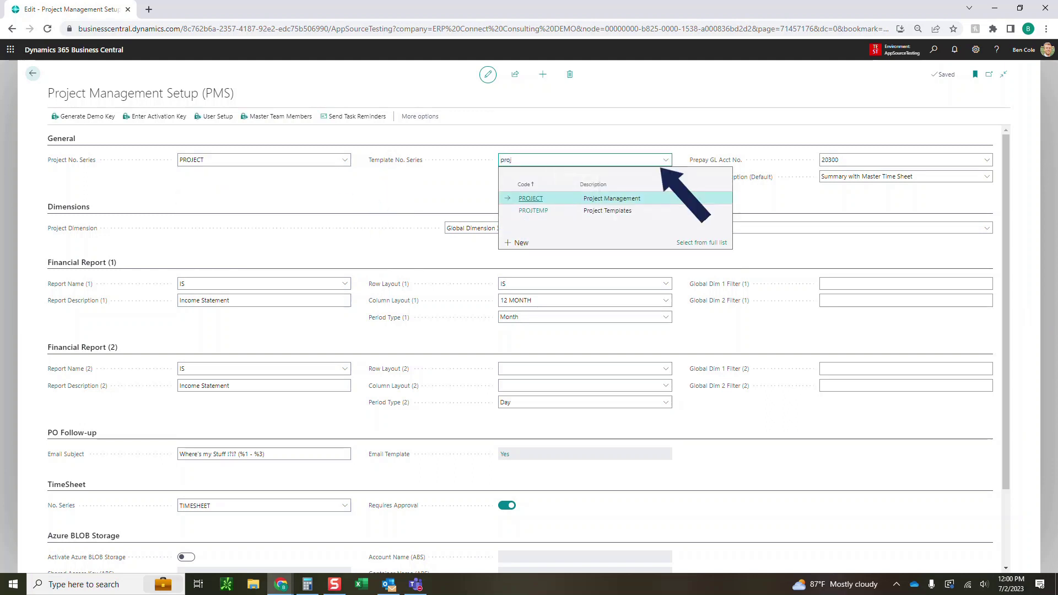
key(Down)
key(Return)
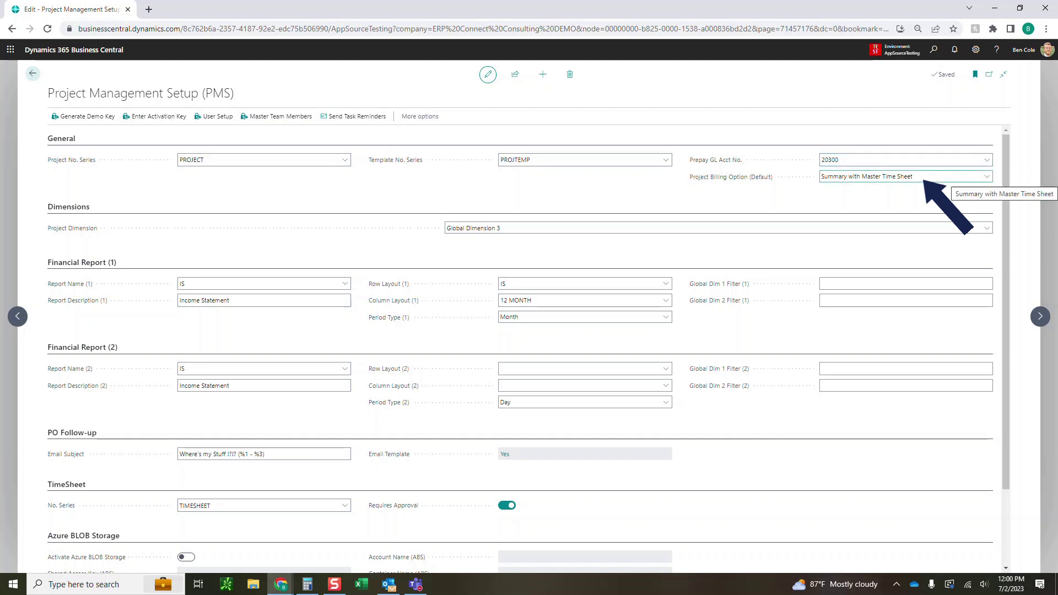
click(947, 176)
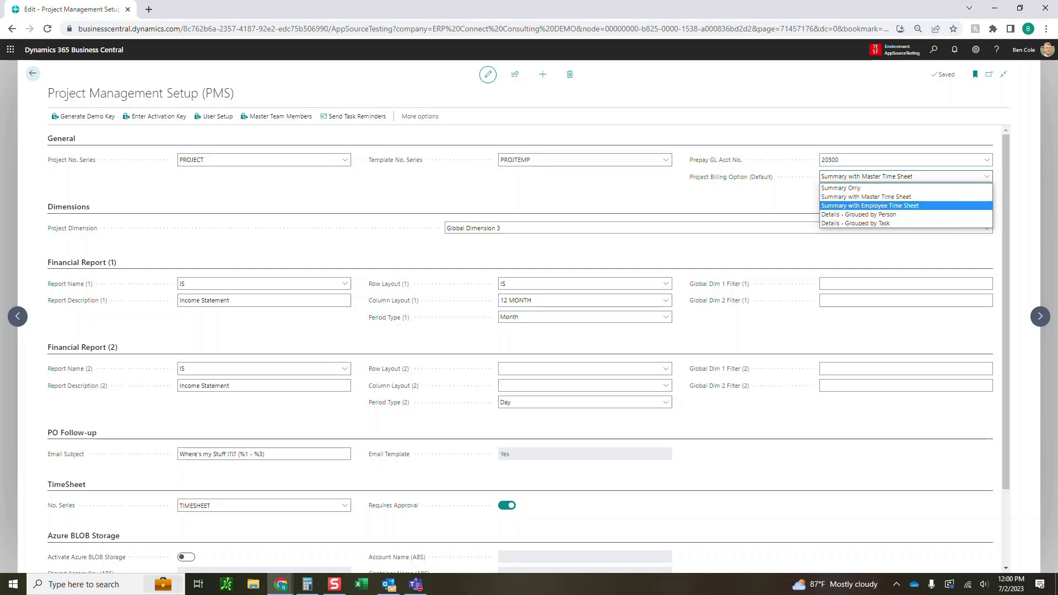
key(Escape)
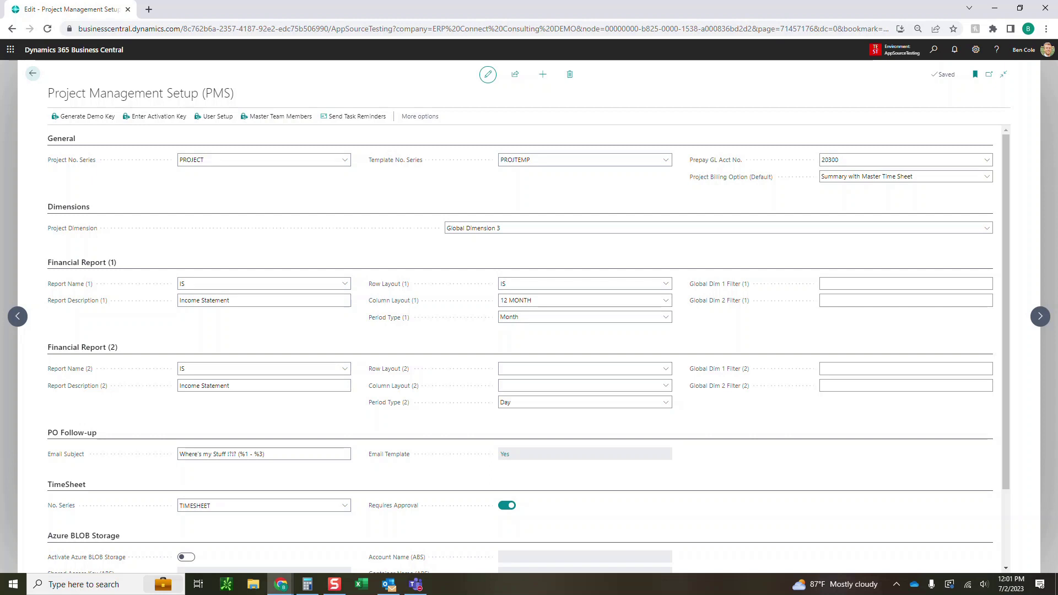
scroll(528, 349, down, 2)
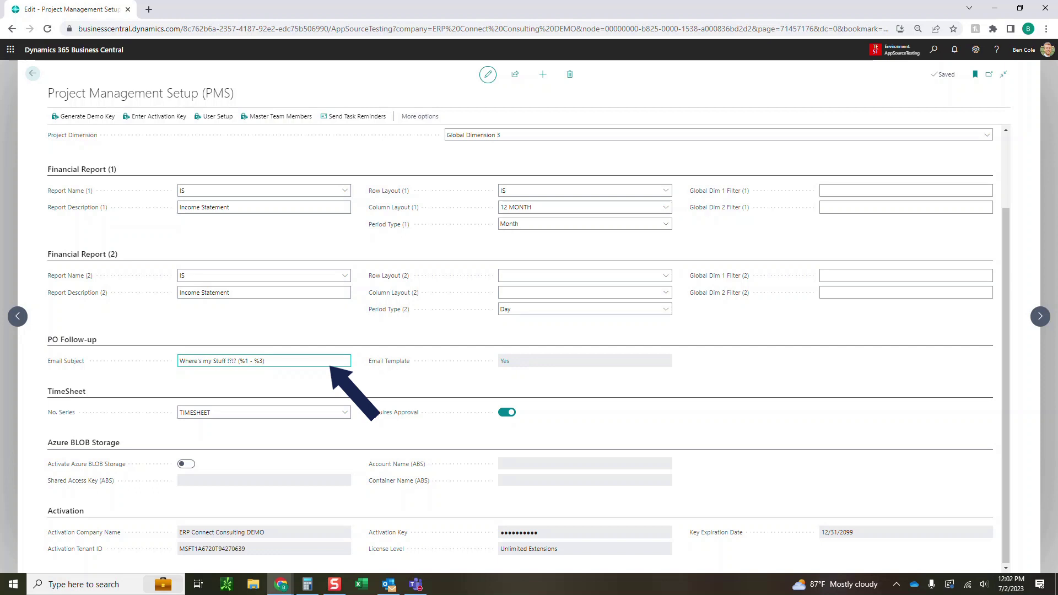
click(505, 361)
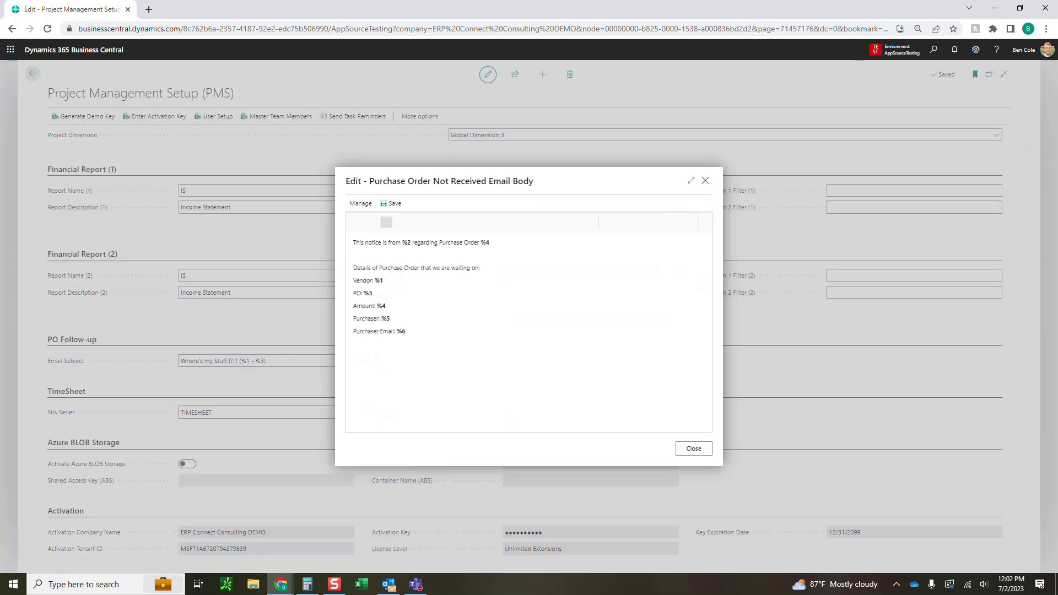
key(ctrl+a)
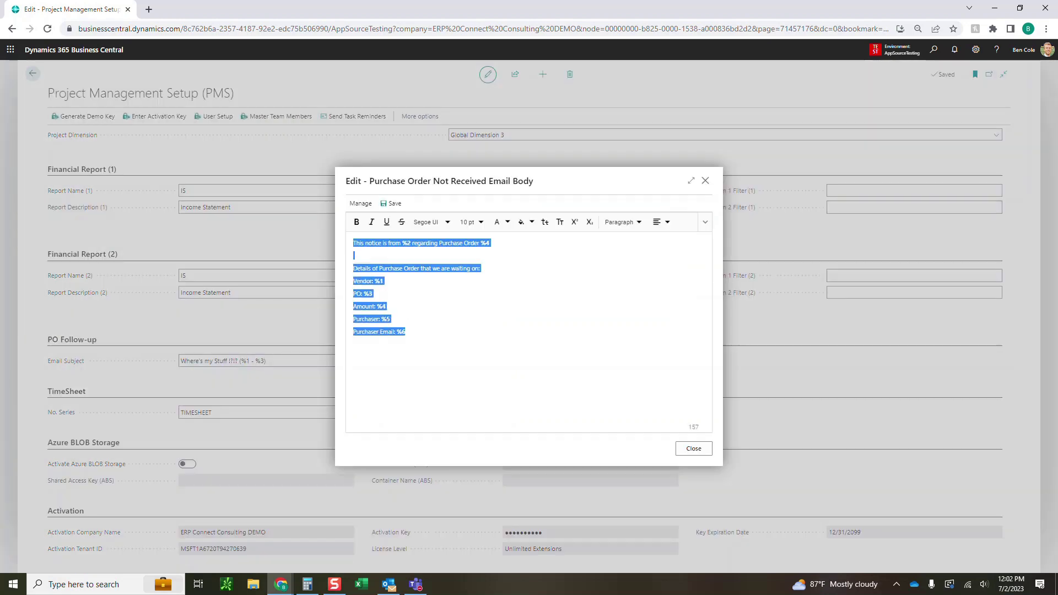
click(386, 306)
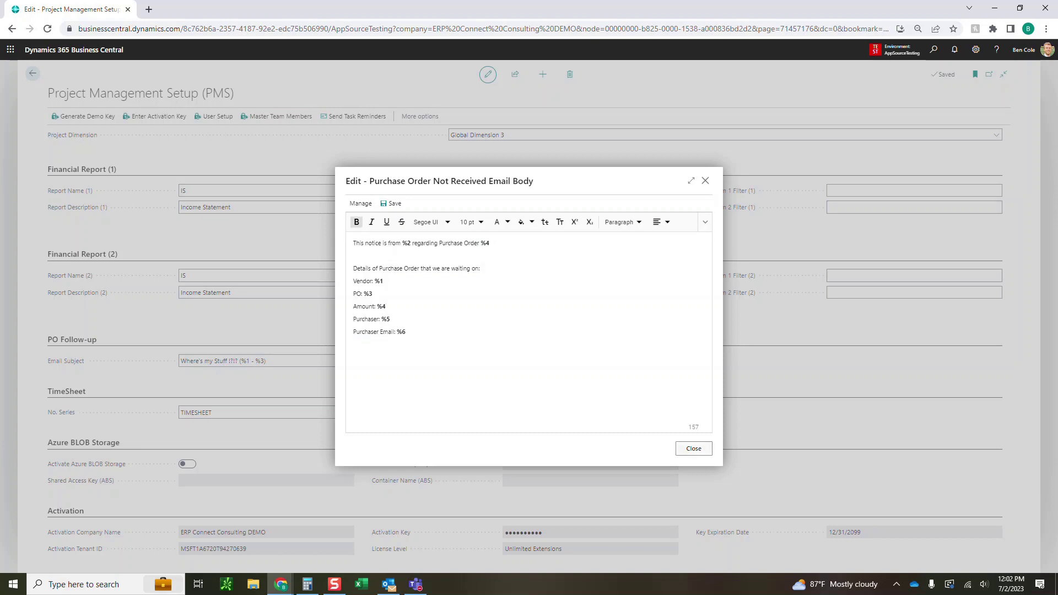
click(694, 449)
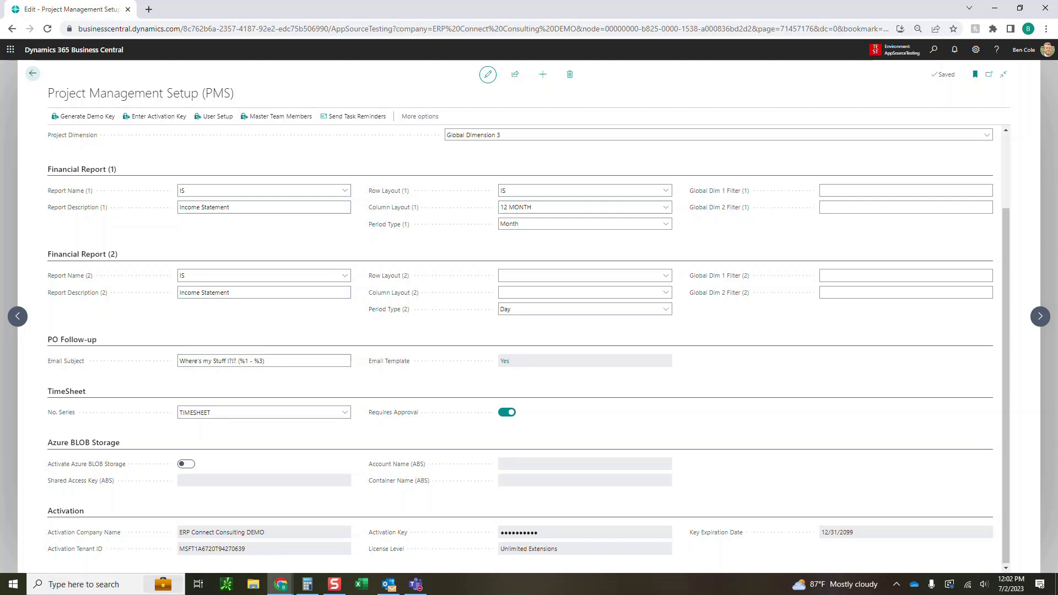
scroll(520, 348, up, 3)
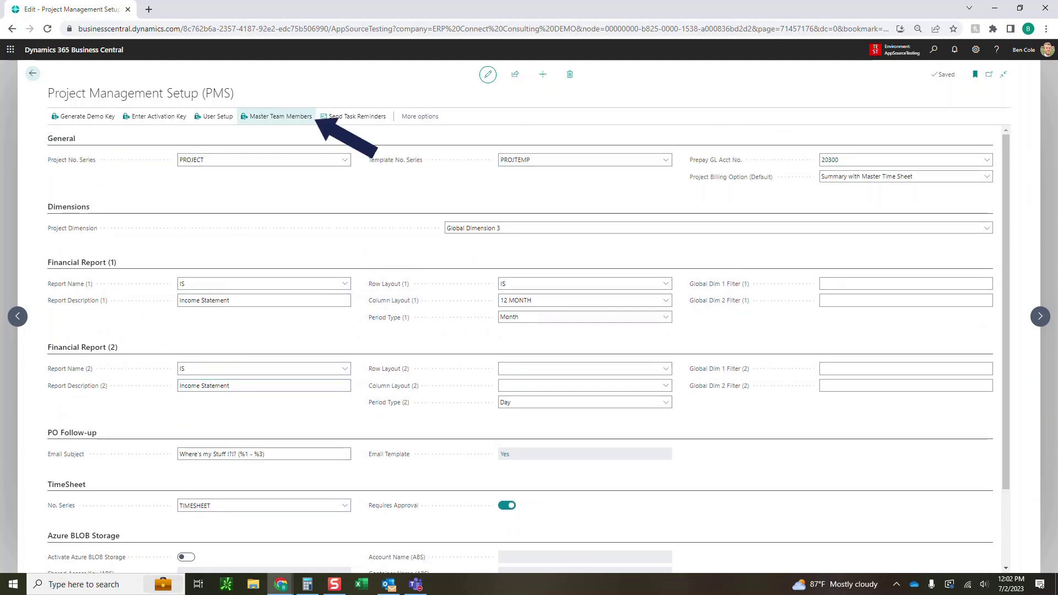
click(281, 116)
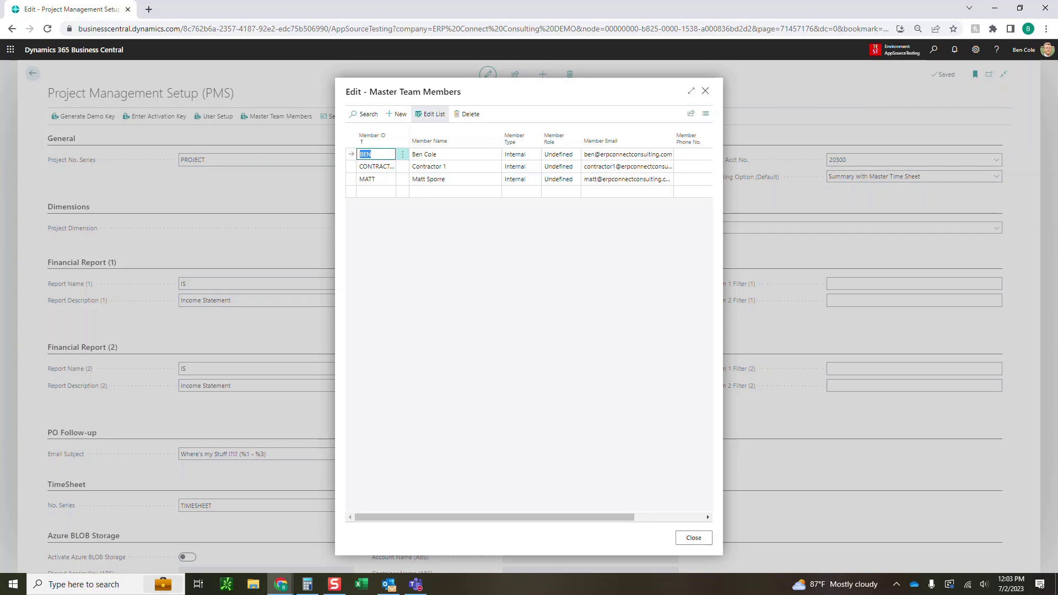
click(691, 91)
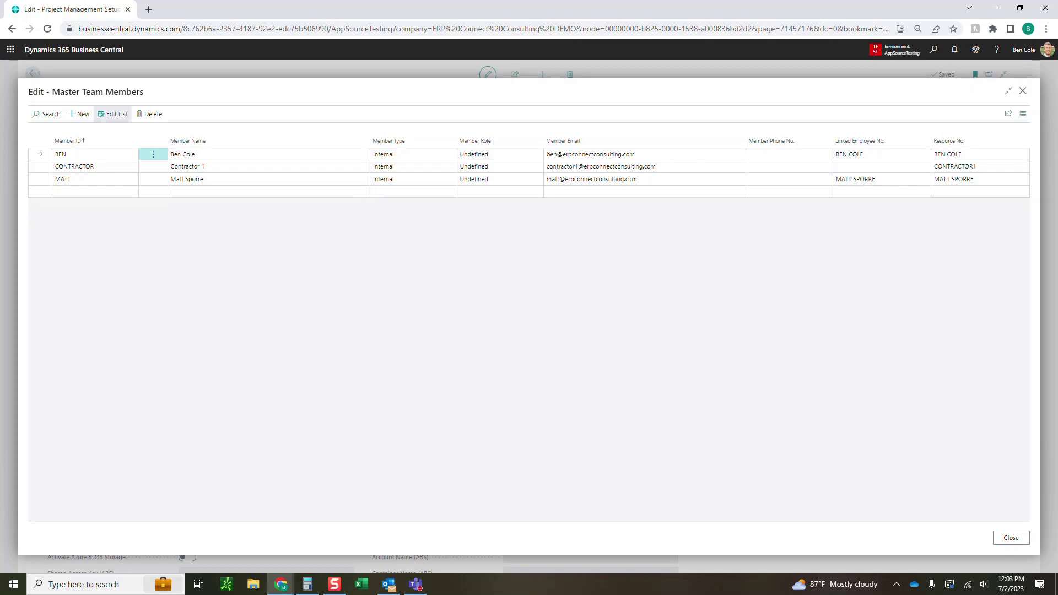
click(1023, 91)
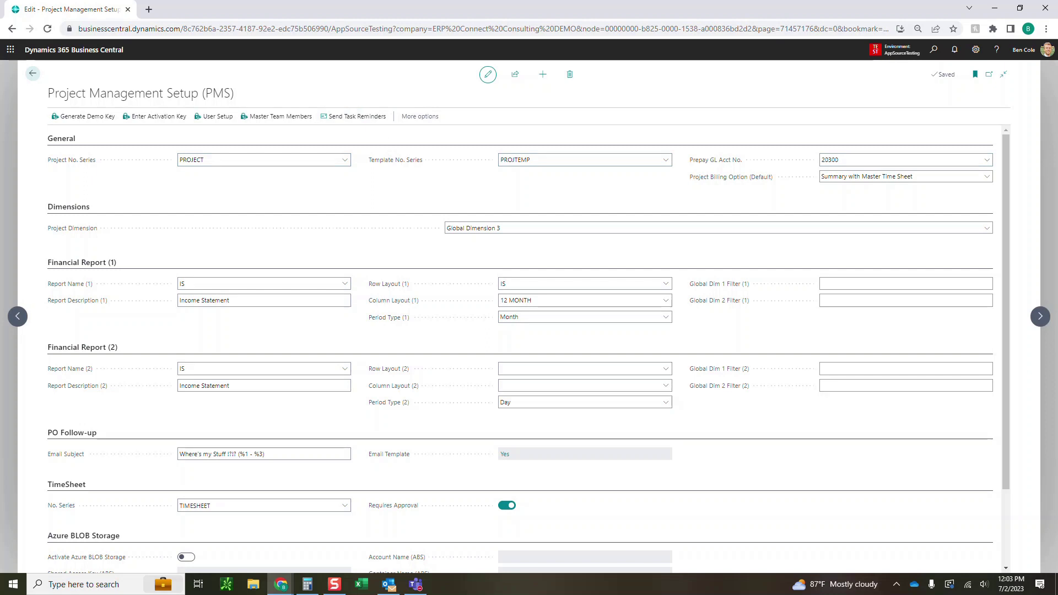
Open the PROJ000001 project card from the Projects list
click(33, 73)
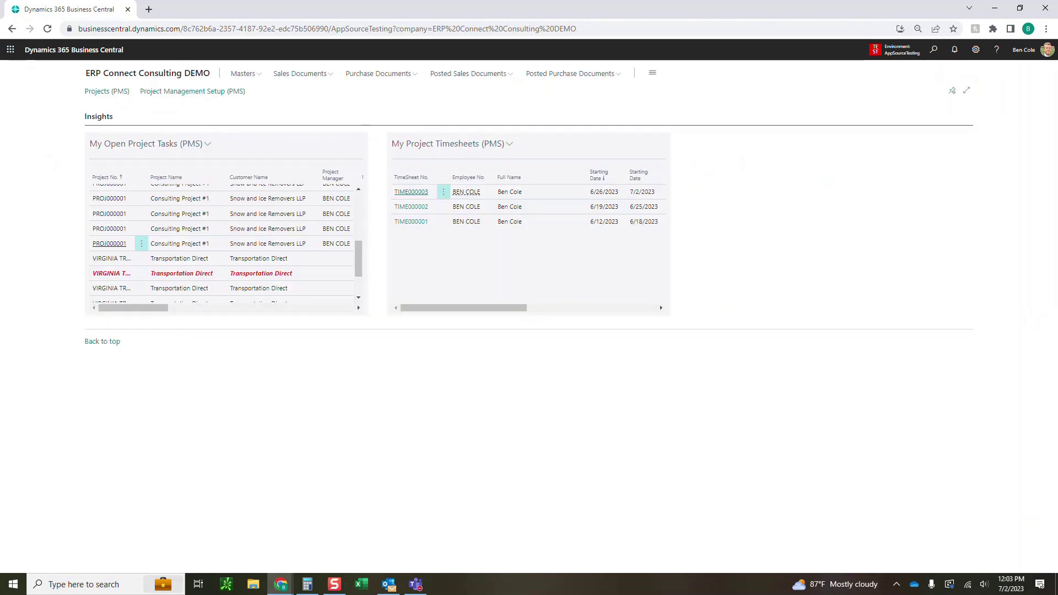
click(106, 92)
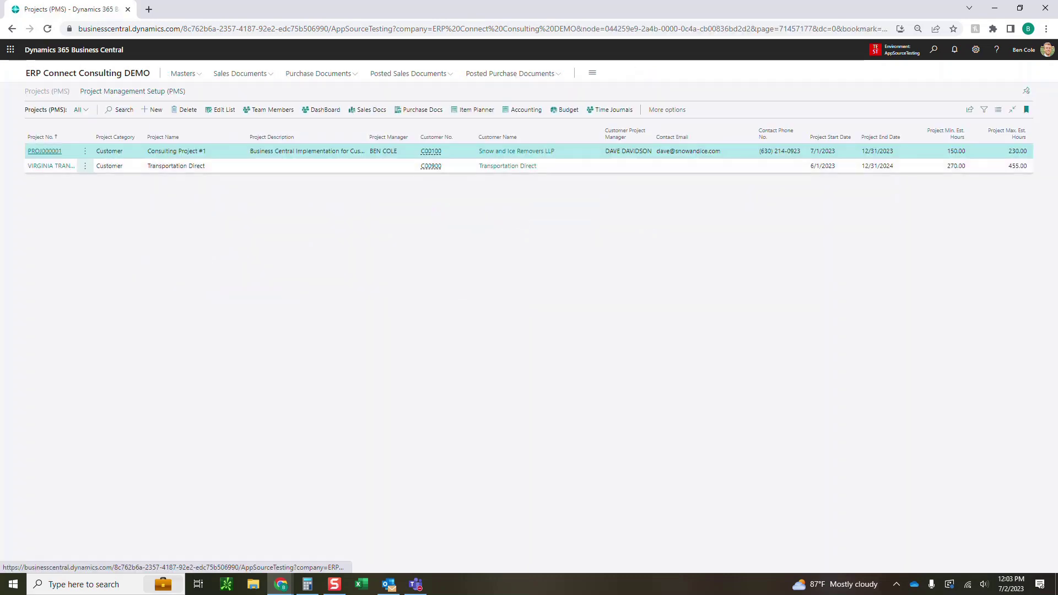
click(45, 151)
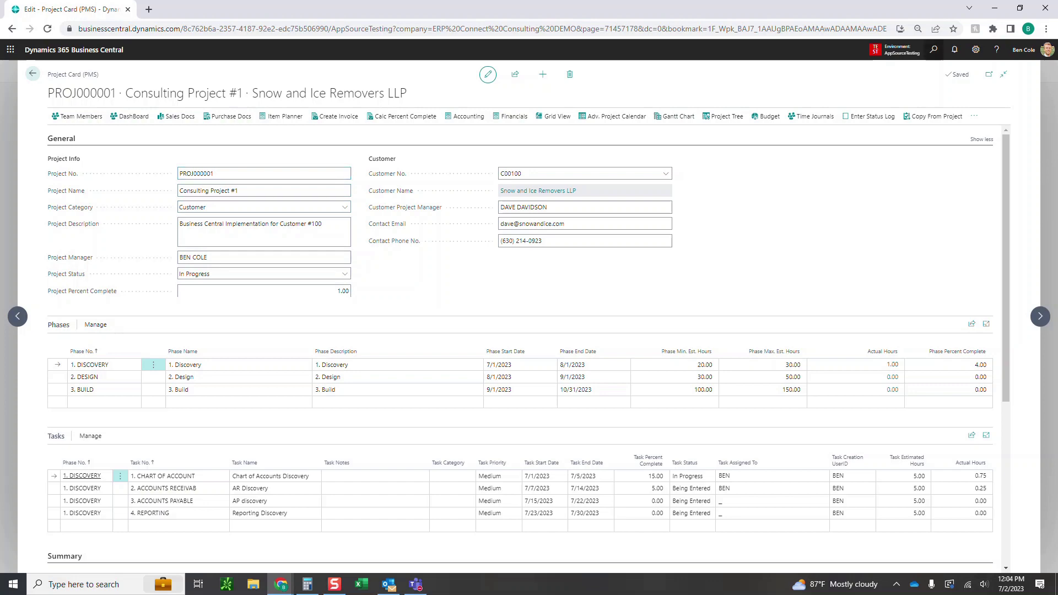
Search the PROJECT dimension values for 0001, then return to the project card
key(alt+q)
text(dimension)
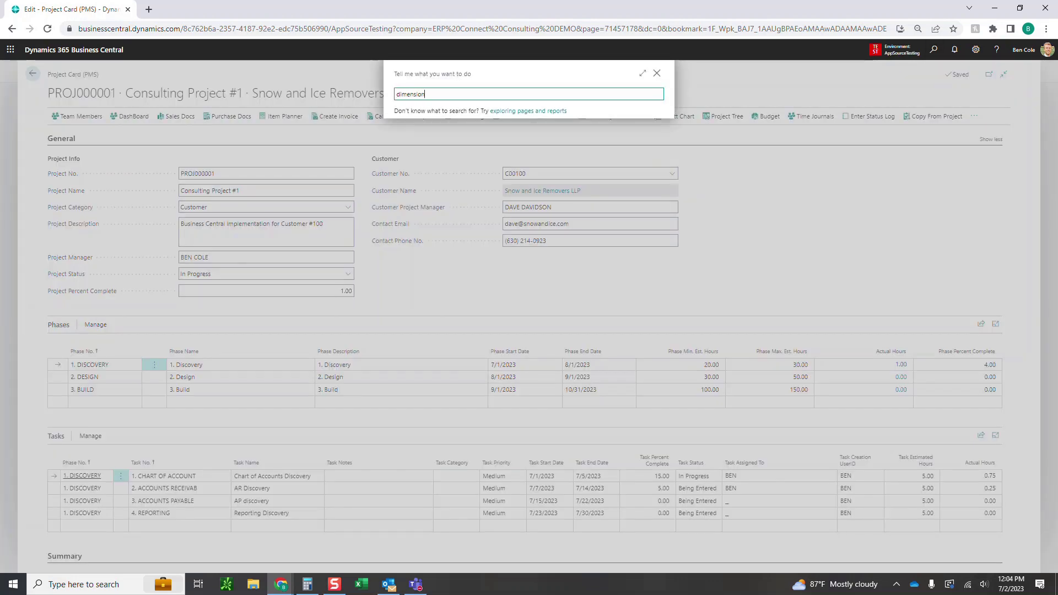
key(Down)
key(Return)
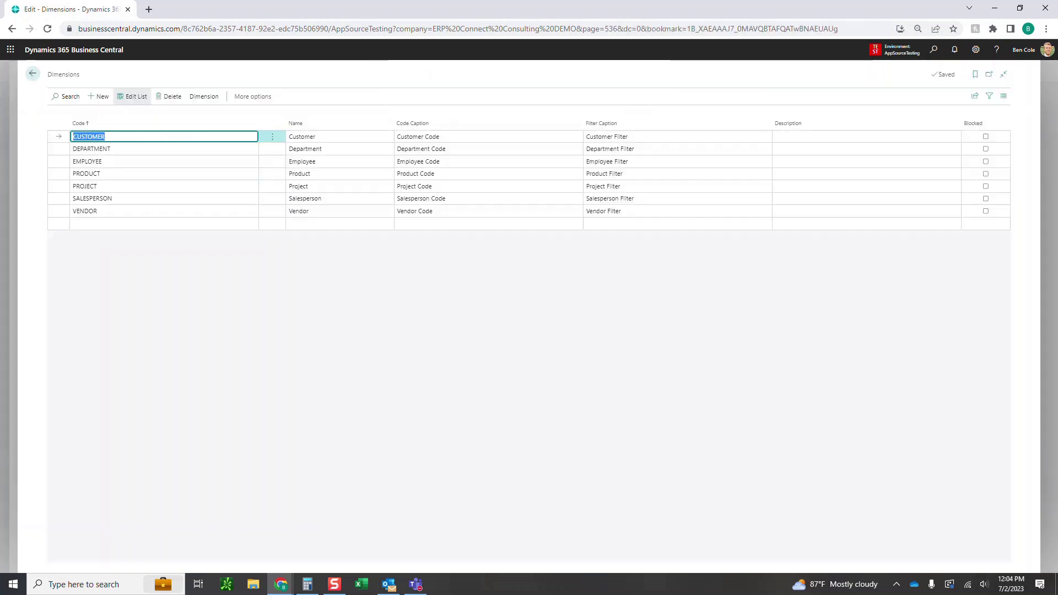
click(88, 186)
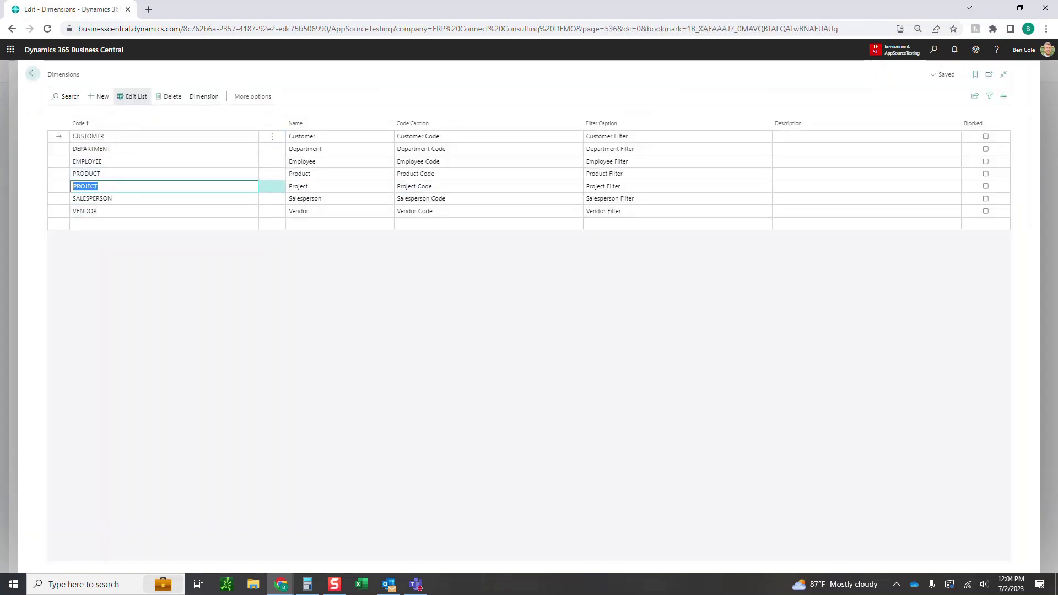
click(204, 96)
click(88, 116)
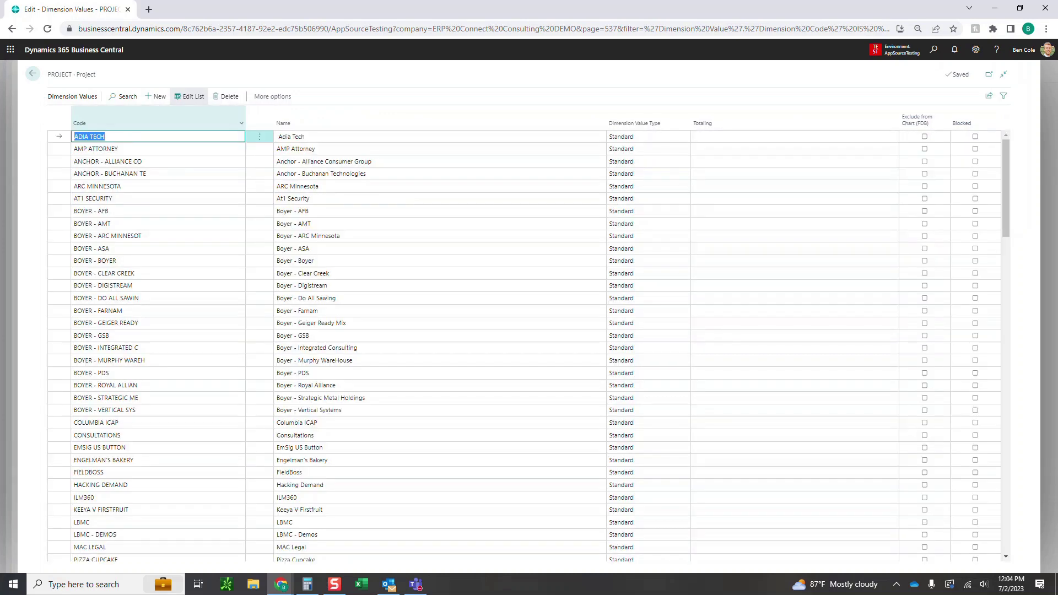
click(125, 96)
text(0001)
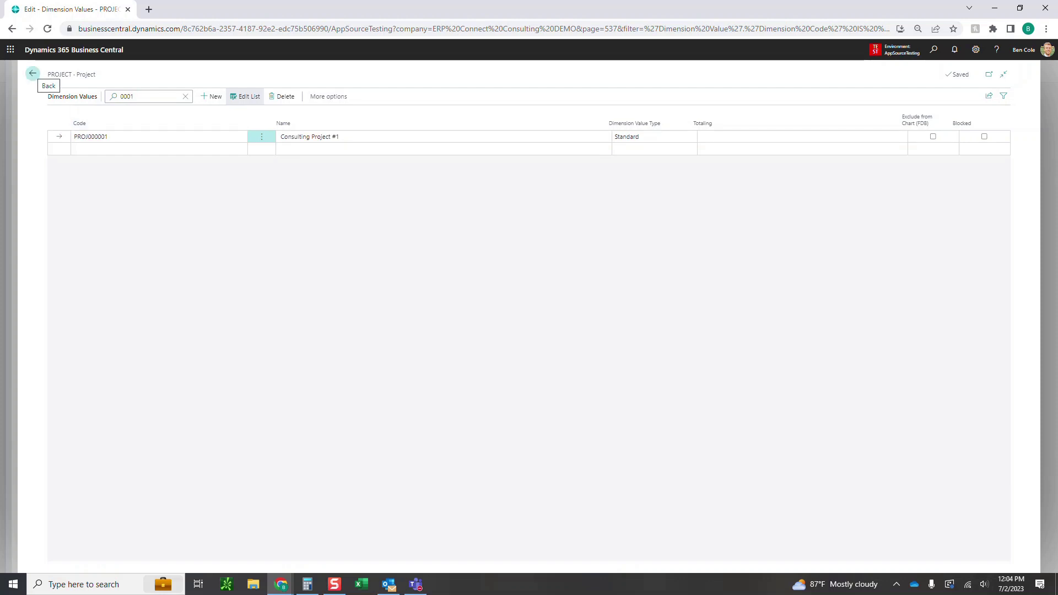
click(32, 74)
click(33, 74)
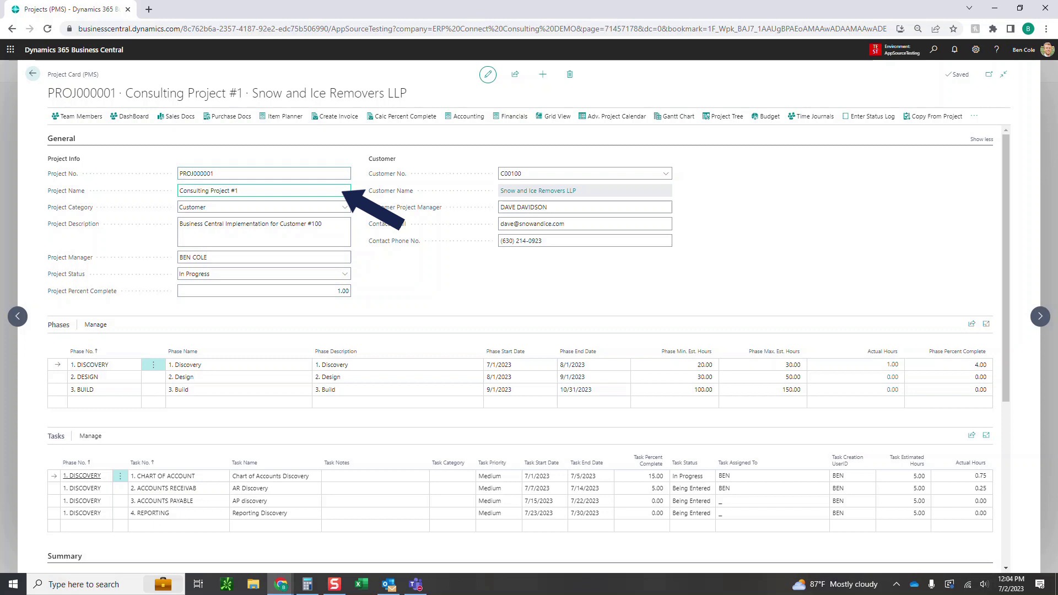
Keep category Customer and status In Progress, then recalculate percent complete to 1.00
click(345, 207)
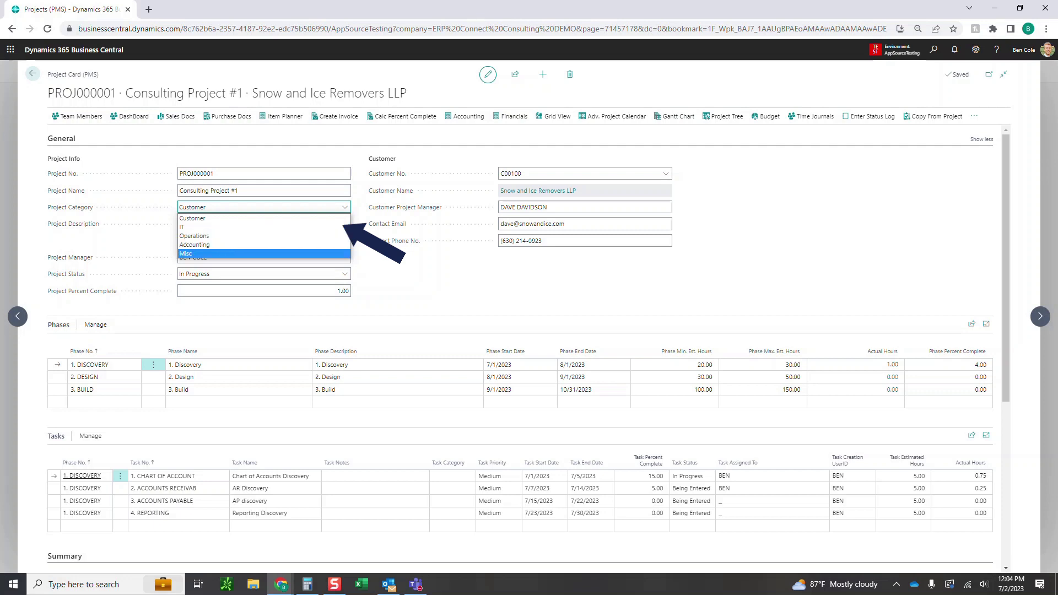
click(237, 218)
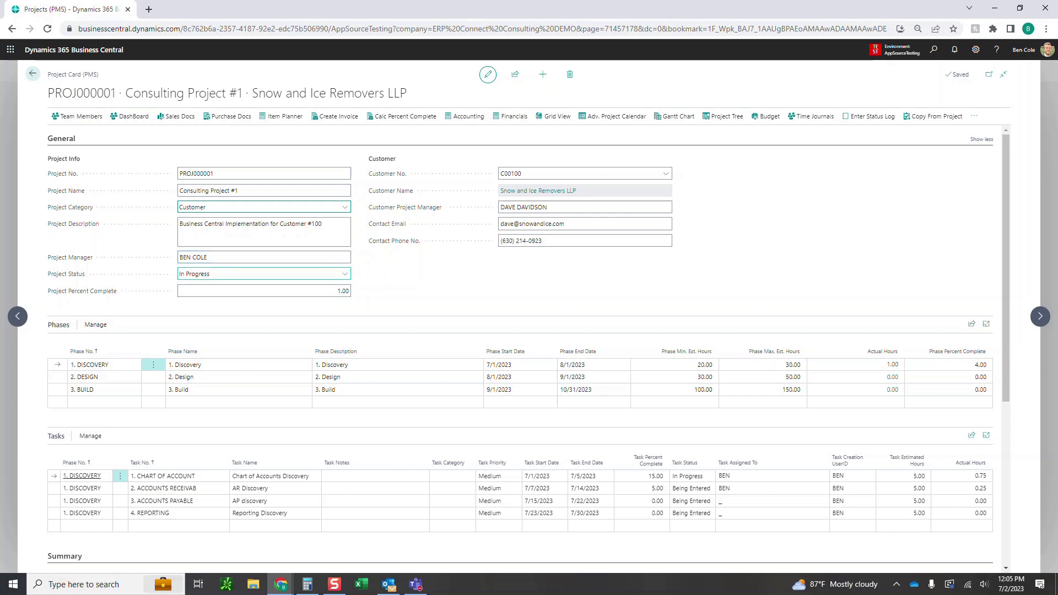
click(345, 274)
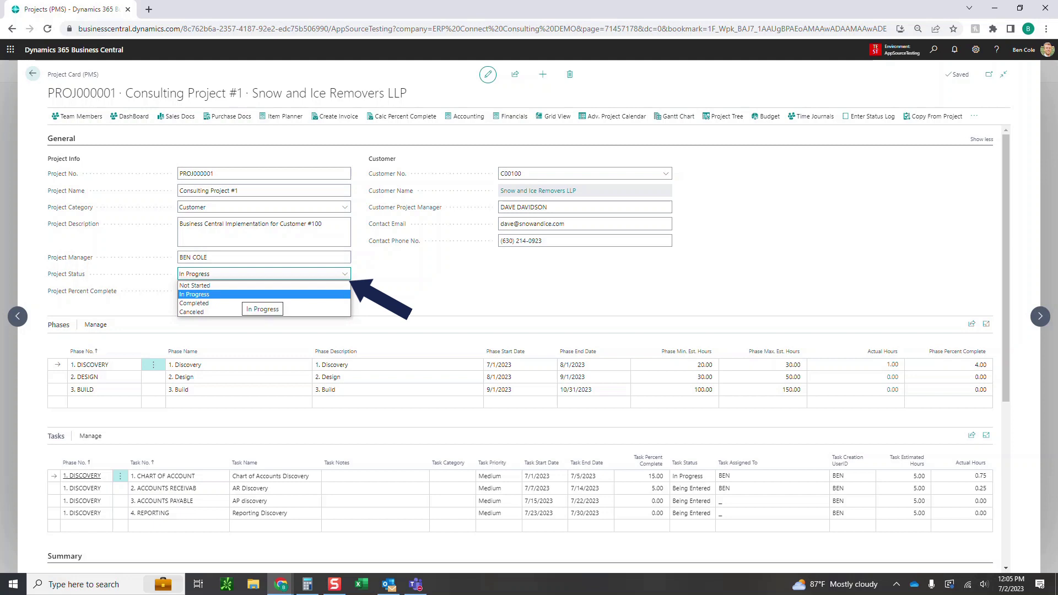
click(248, 274)
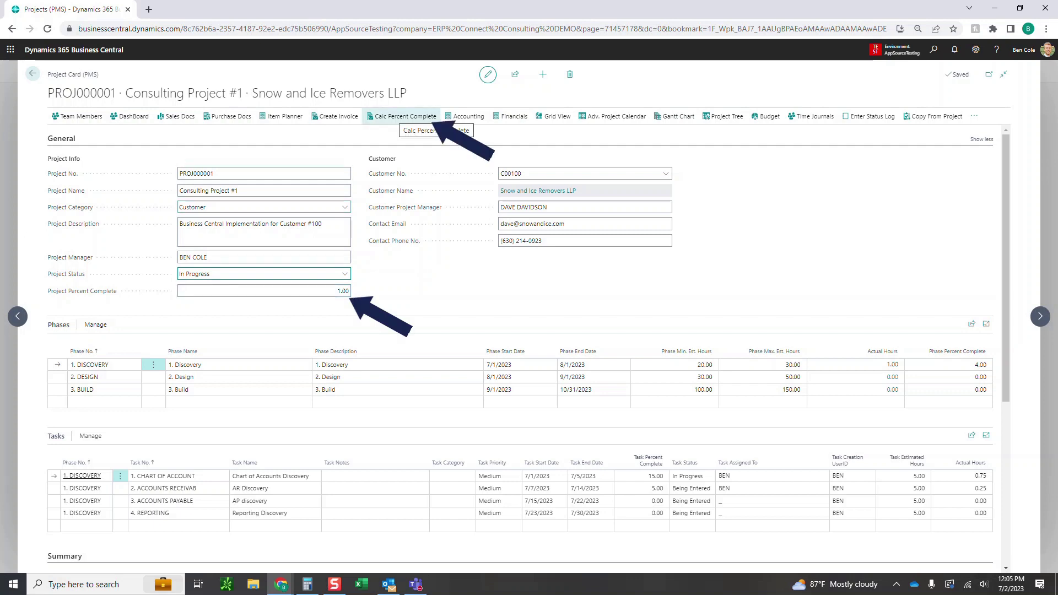
click(401, 116)
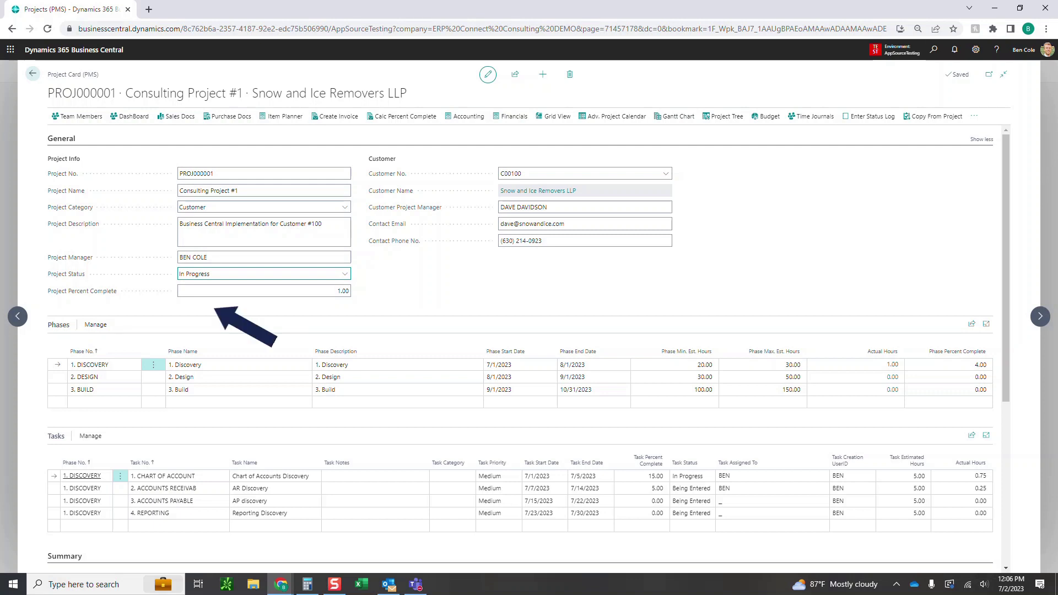
scroll(542, 316, down, 1)
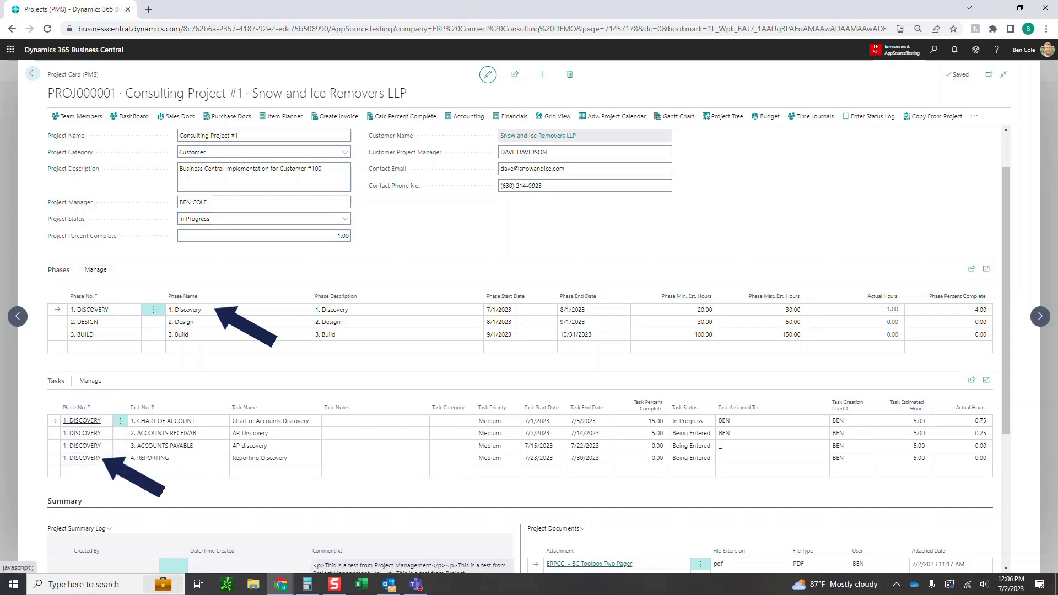
click(85, 323)
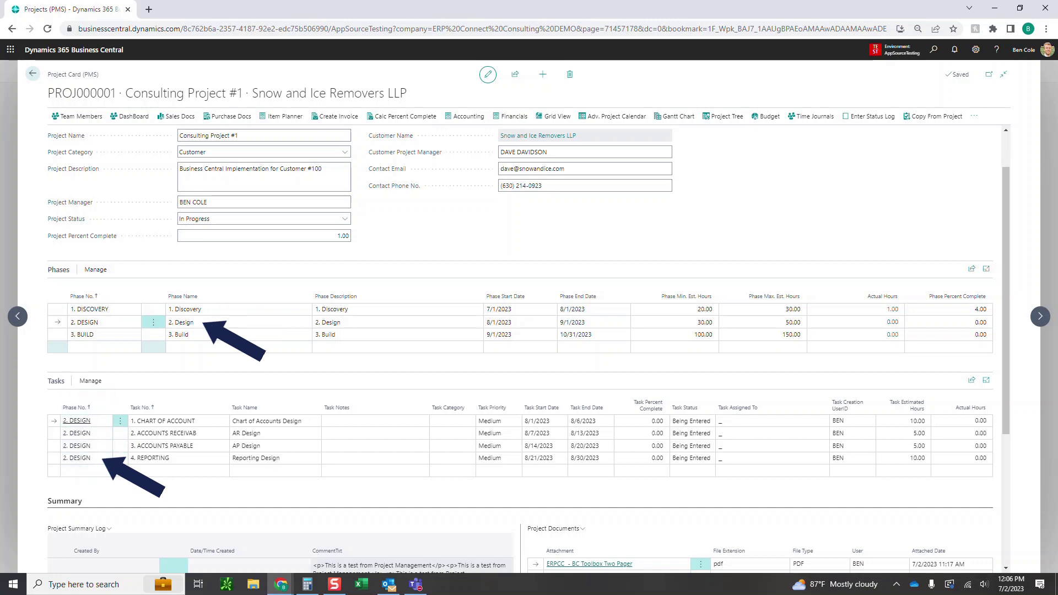
click(82, 334)
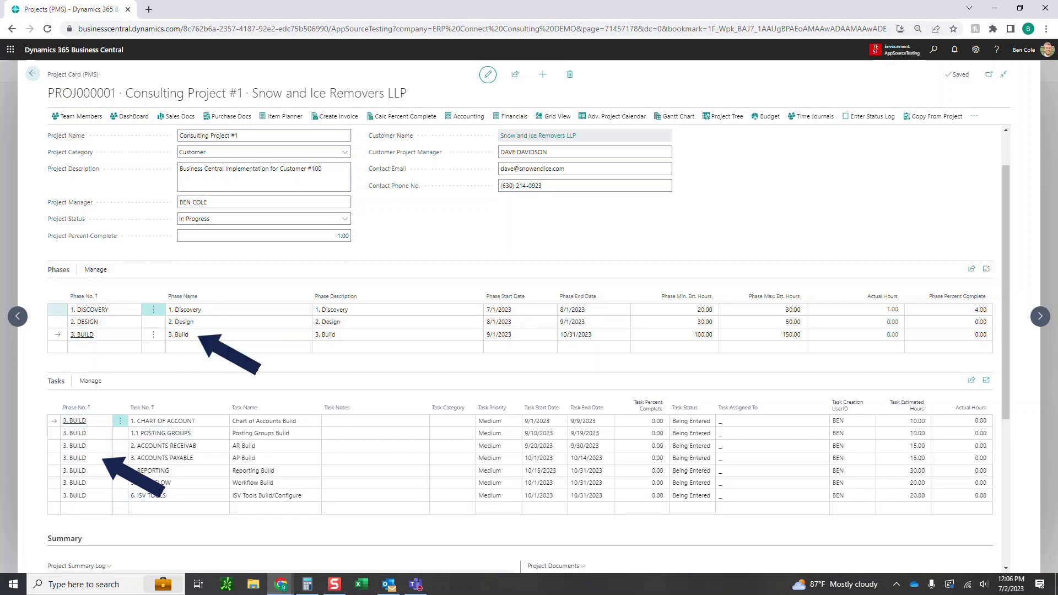
click(90, 310)
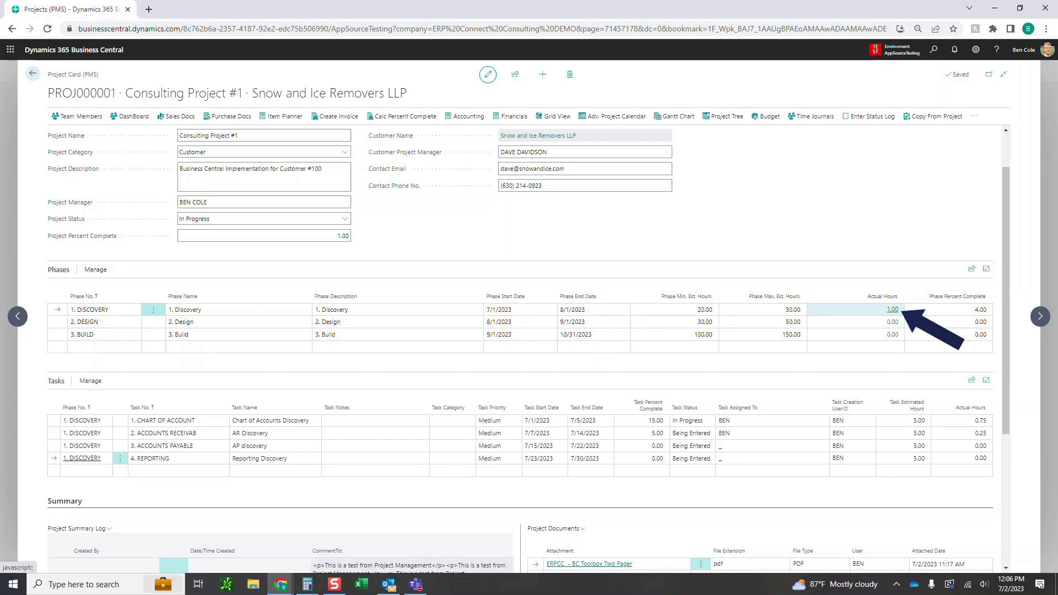
click(892, 310)
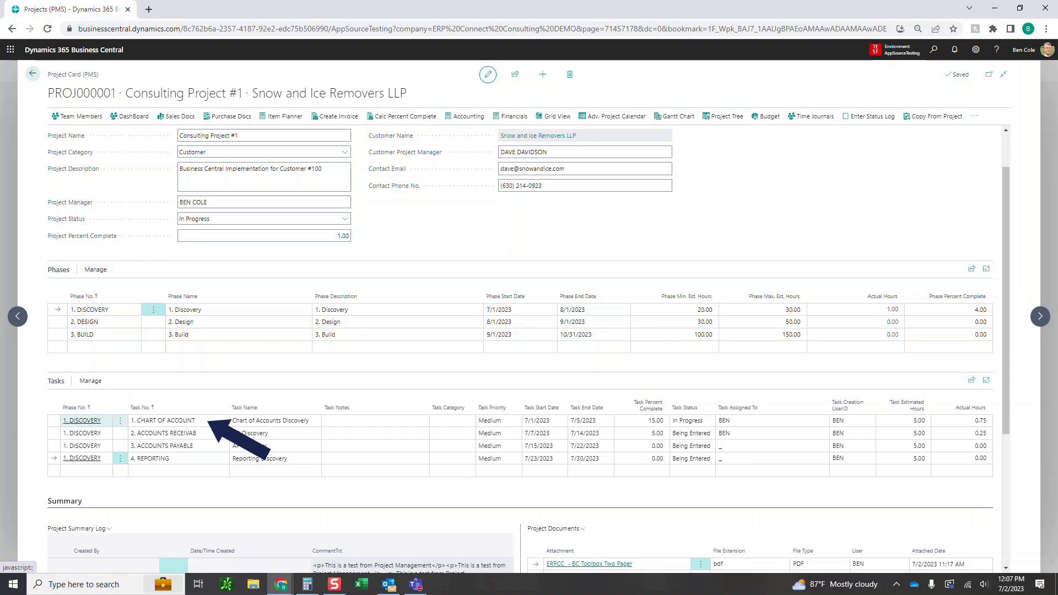
click(54, 420)
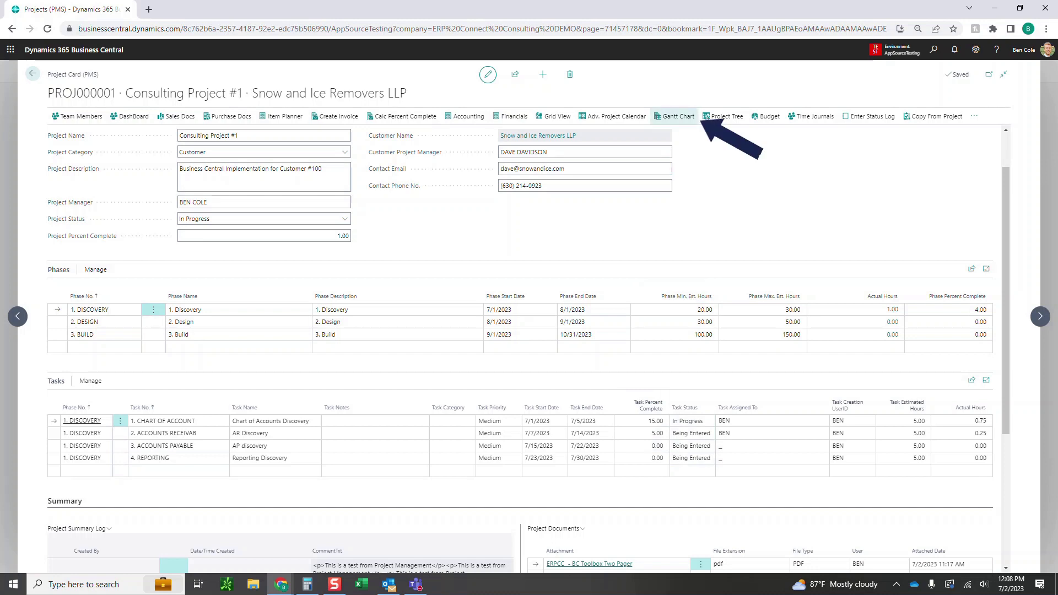
click(674, 117)
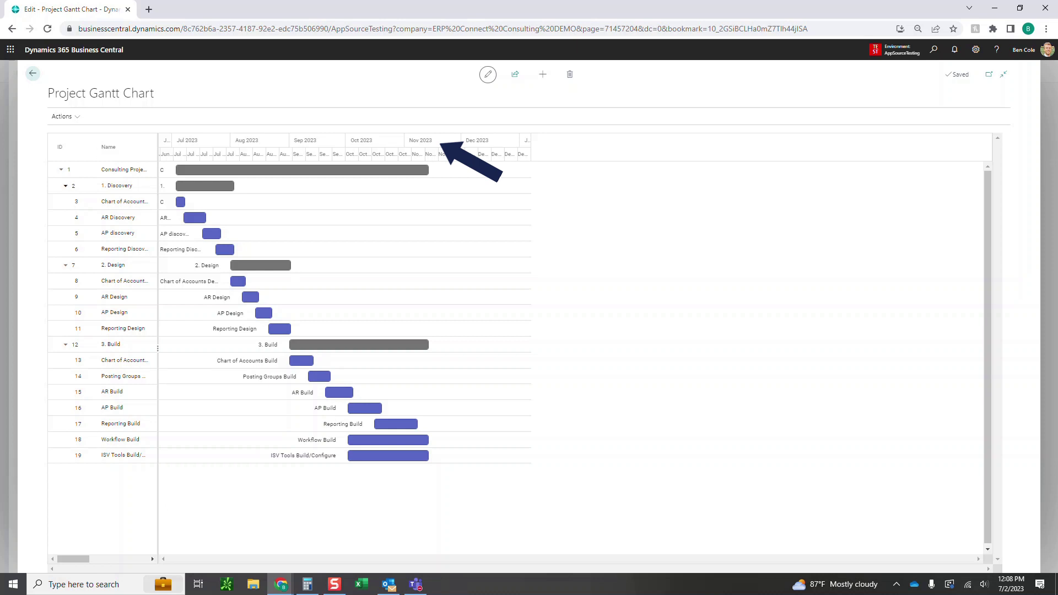
click(66, 186)
click(65, 202)
click(66, 217)
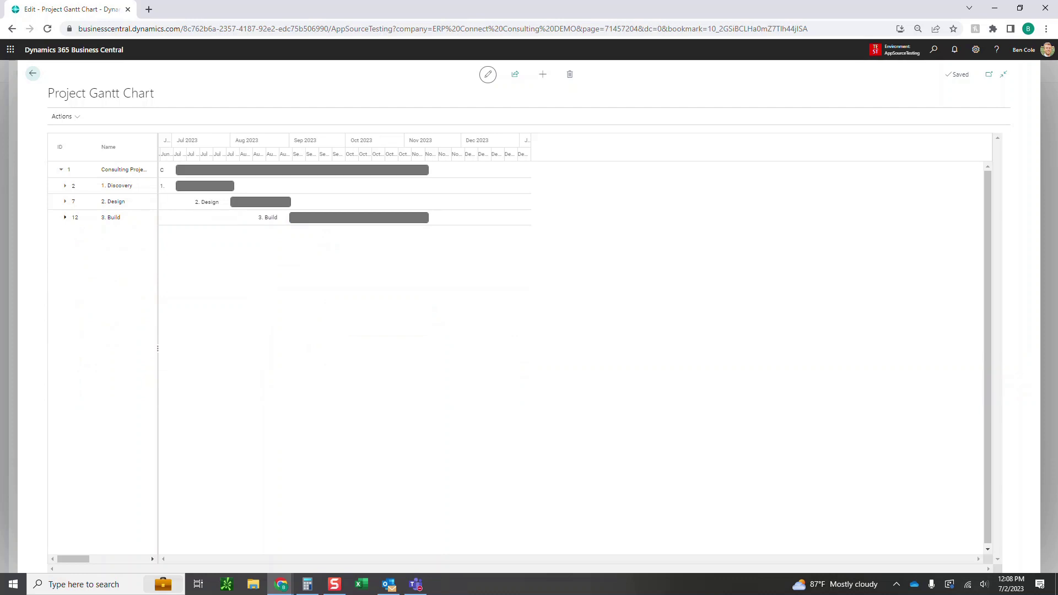
click(65, 217)
click(65, 202)
click(65, 186)
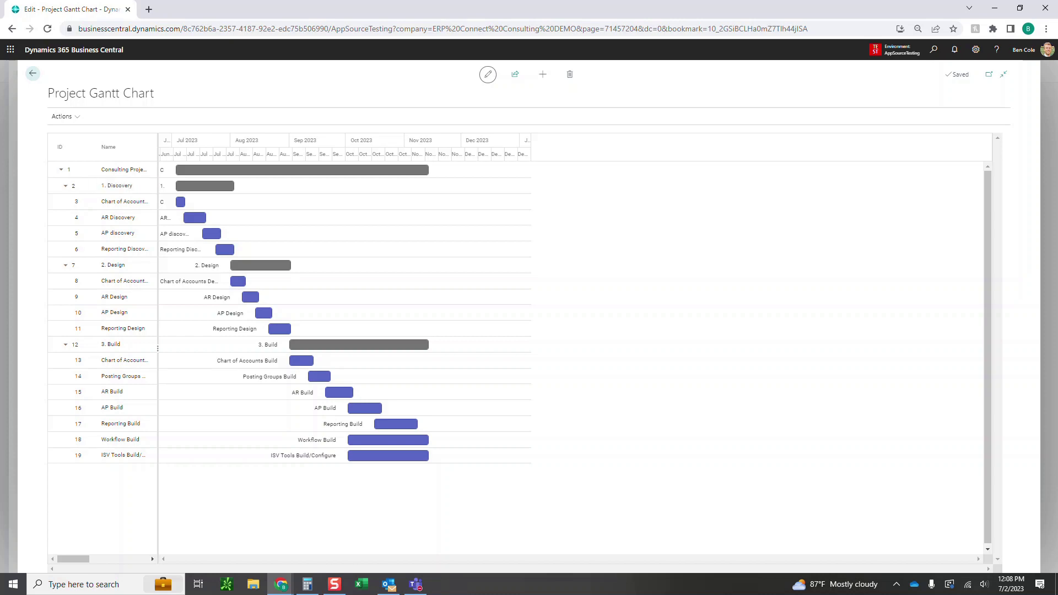
click(33, 73)
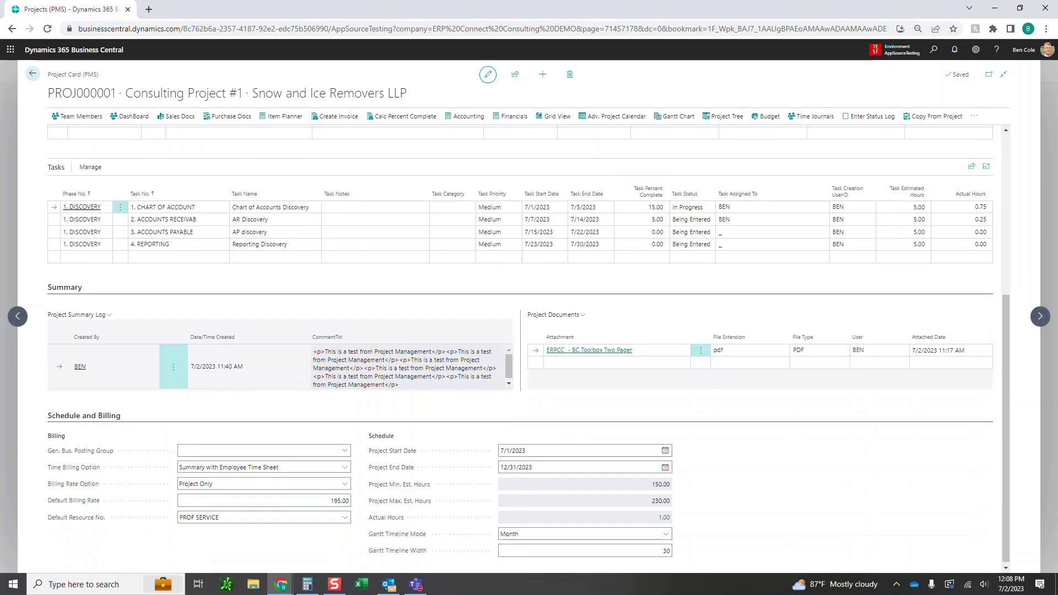
Switch Gantt Timeline Mode to Week, check the Gantt chart, and return to the project card
click(665, 532)
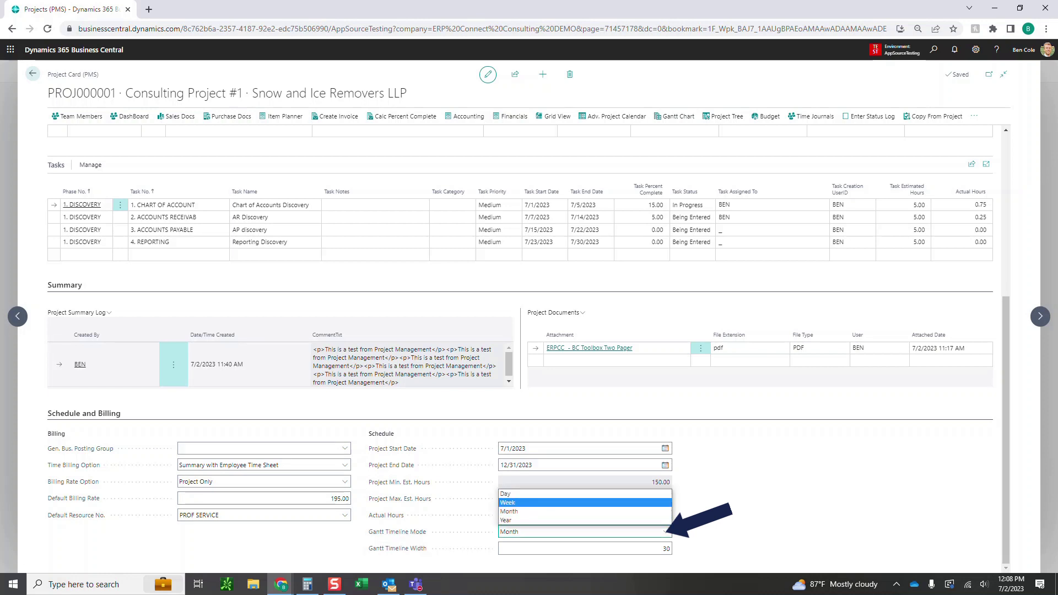
key(Return)
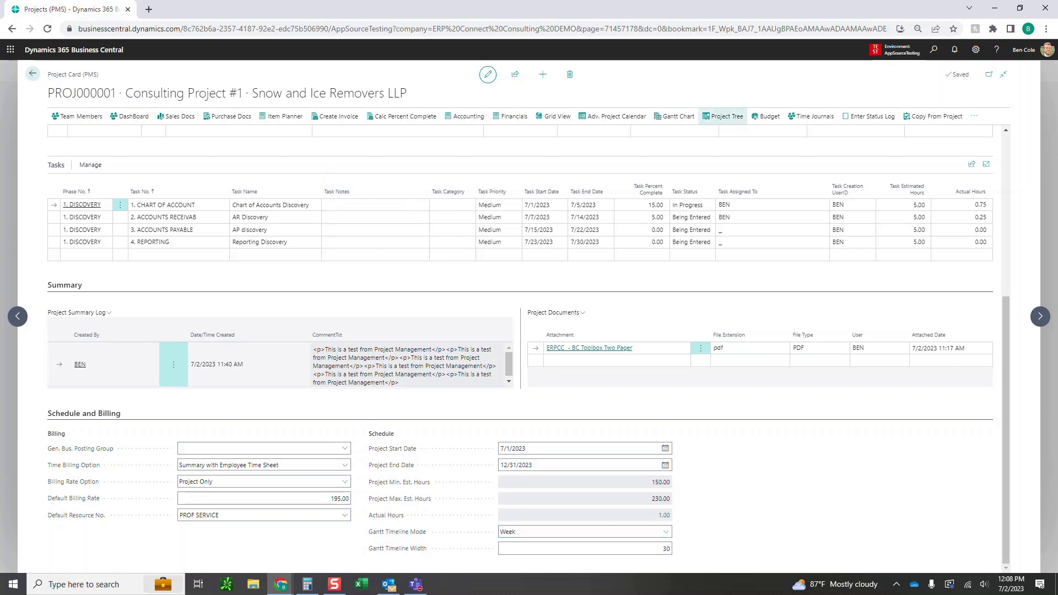
click(675, 117)
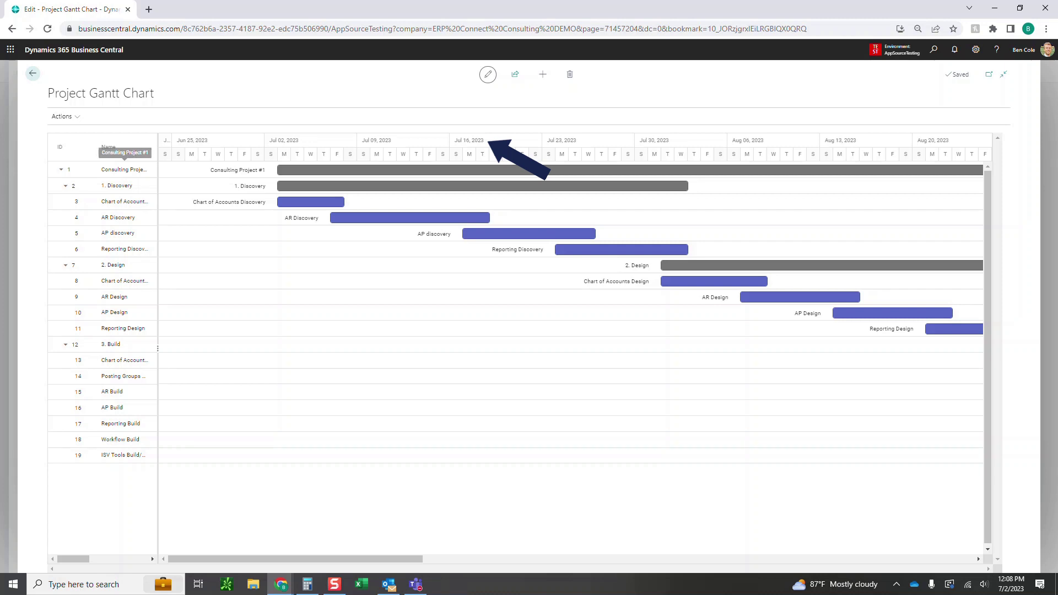
click(32, 73)
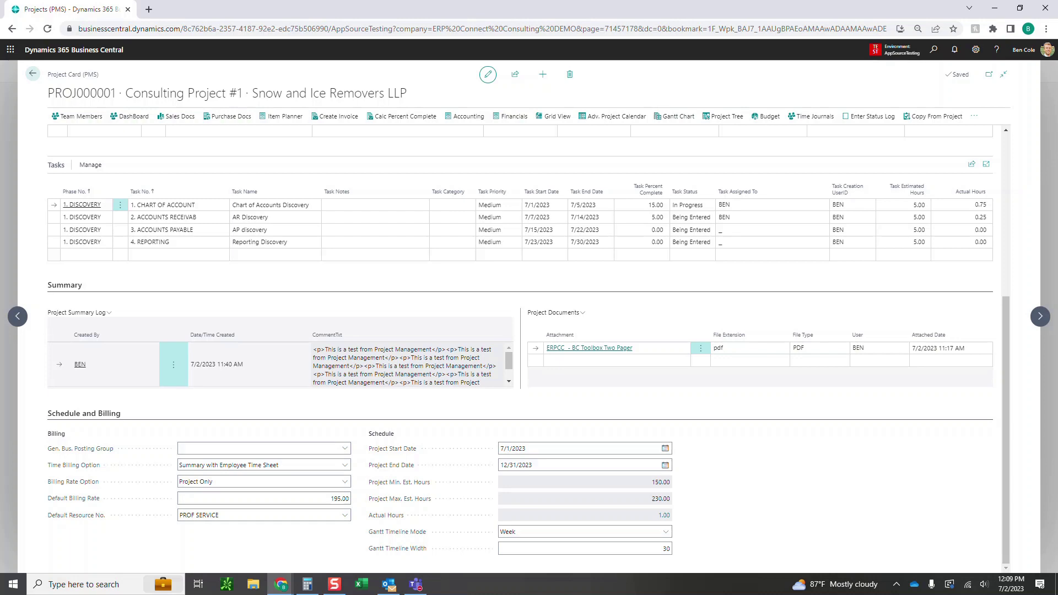
scroll(519, 347, up, 4)
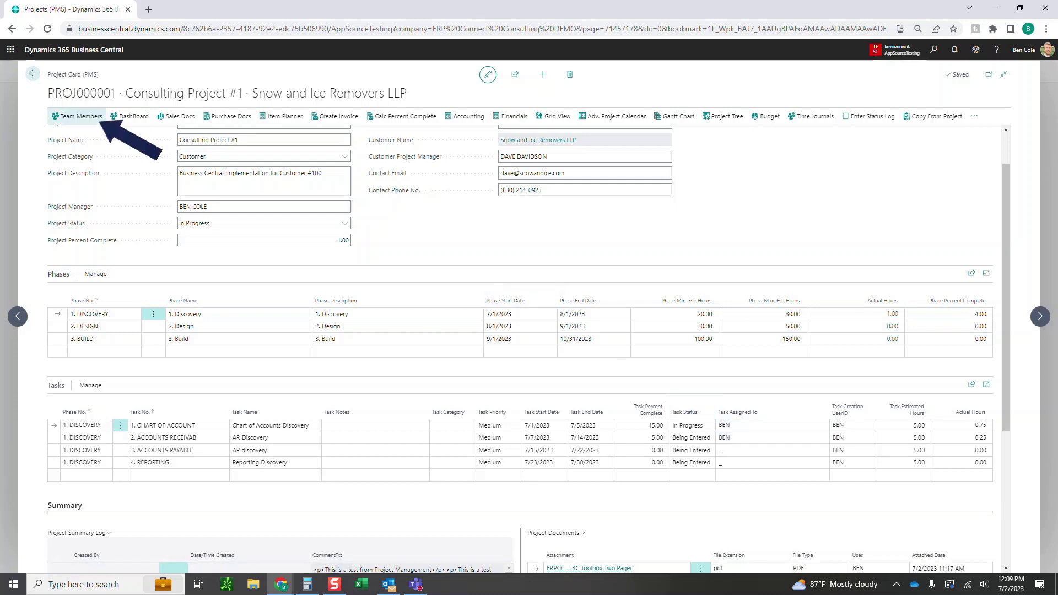
Add MATT as a project team member
click(77, 116)
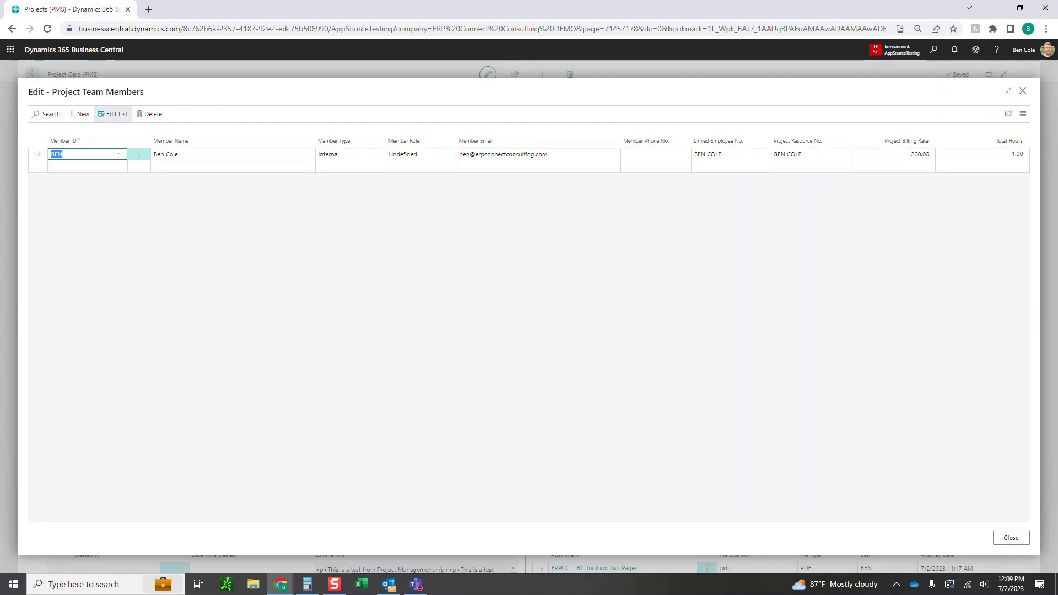
click(119, 167)
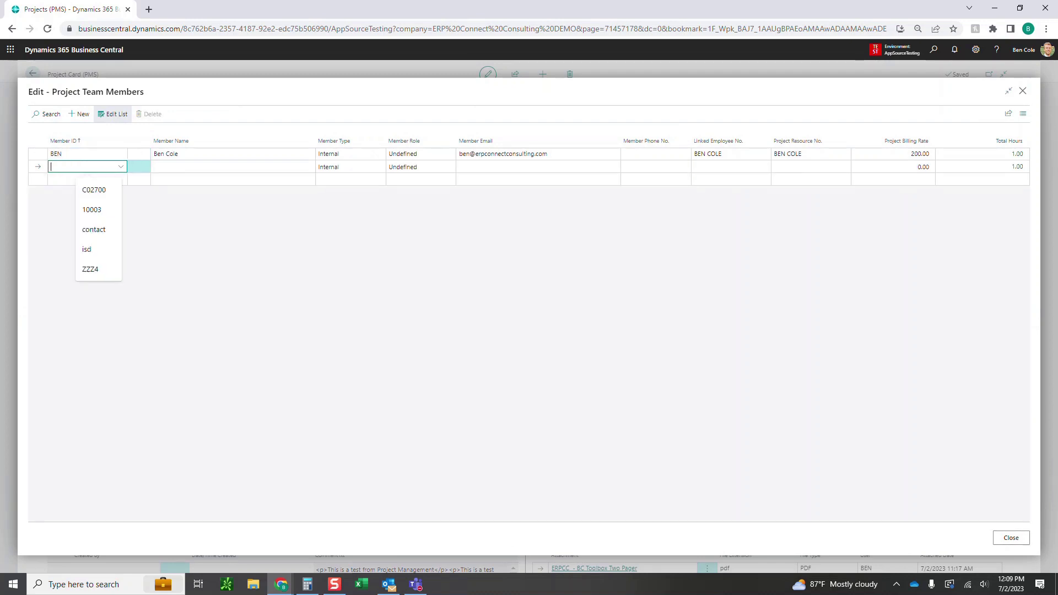
click(121, 166)
click(108, 229)
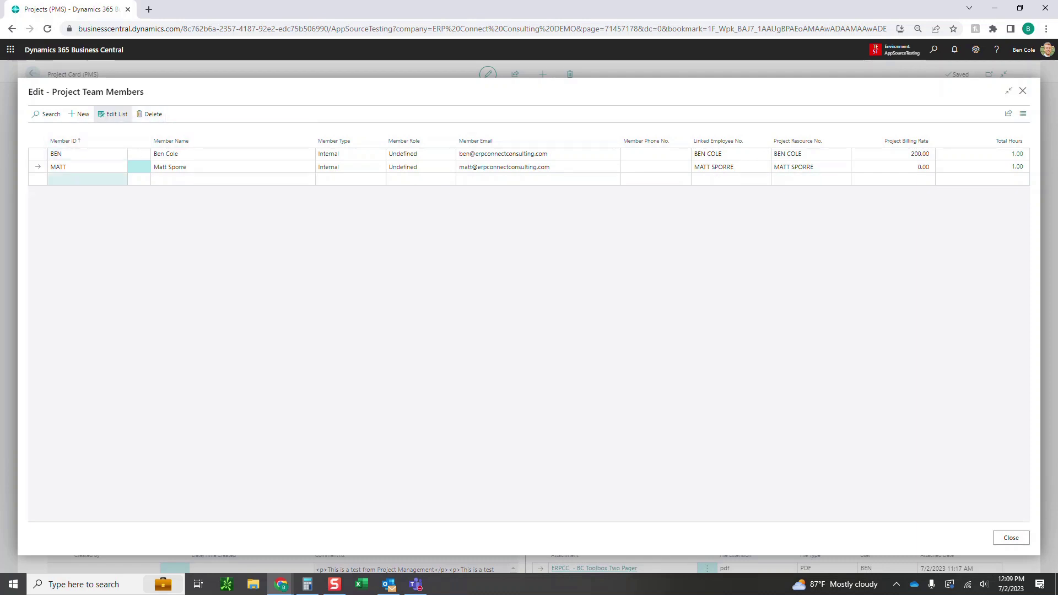
Add the contractor as a new team member with their member ID, name and email address
click(120, 179)
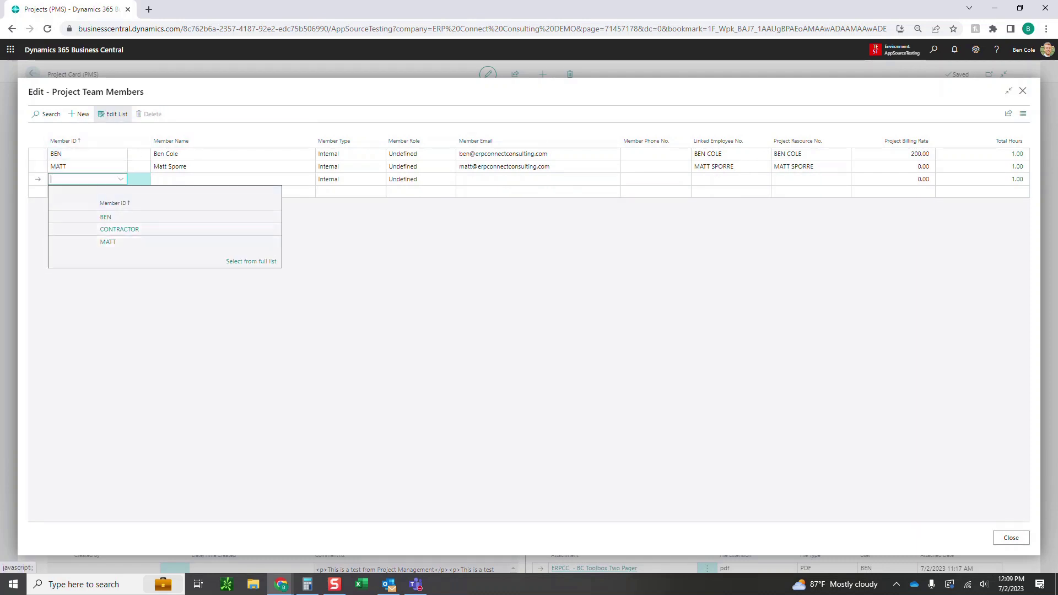
click(121, 179)
click(121, 179)
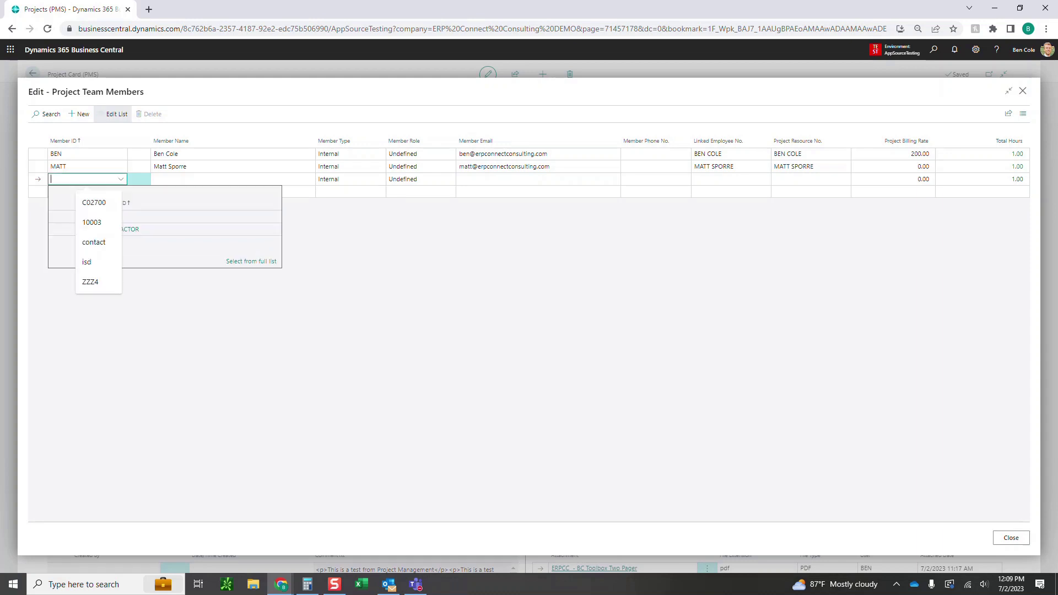
text(Paul )
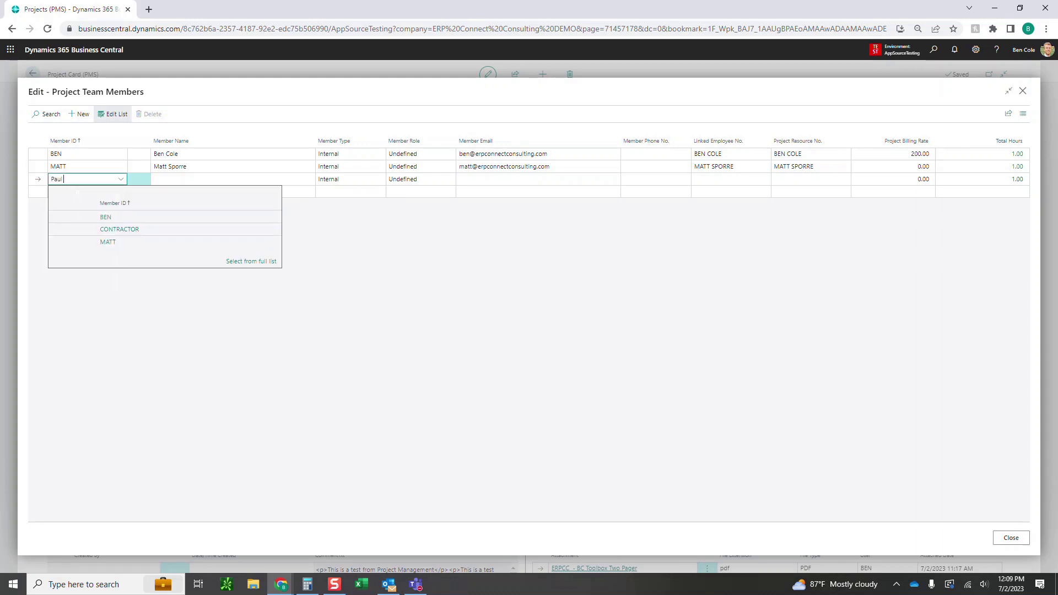
text(the Contractor)
key(Tab)
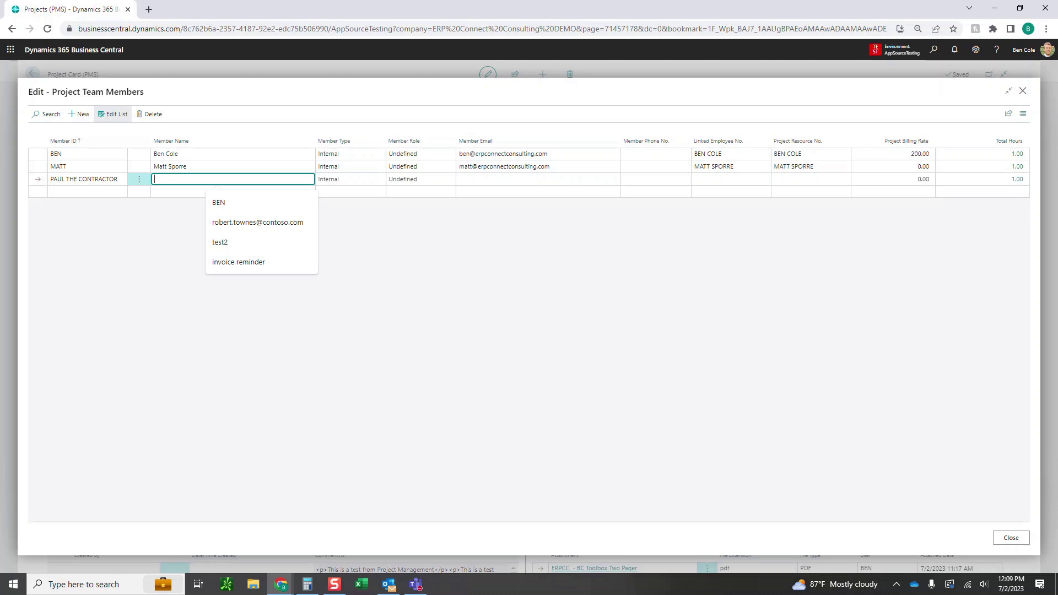
text(Paul the Contractor)
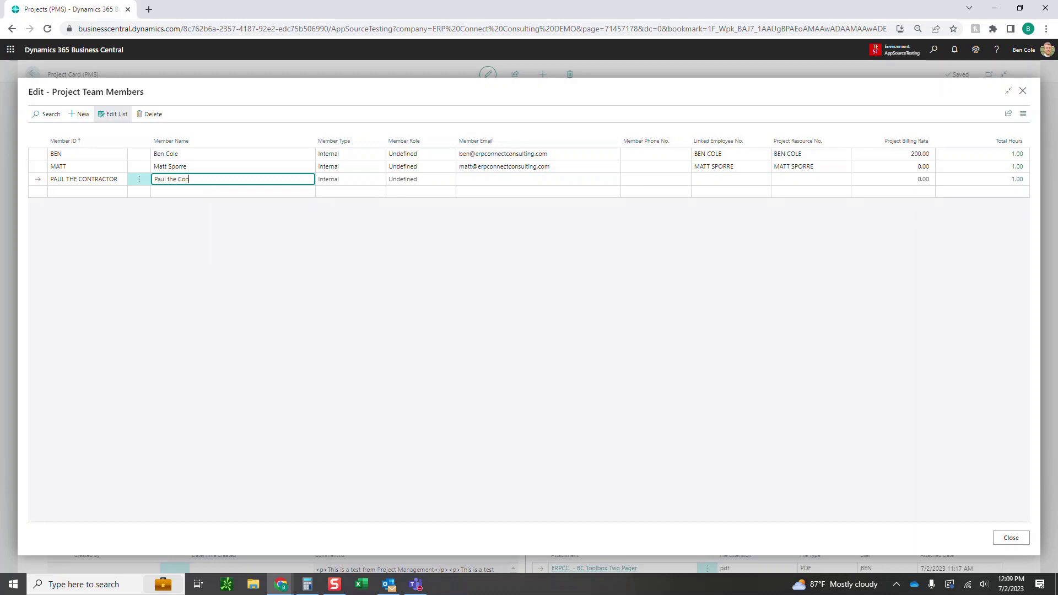
key(Tab)
key(Tab)
key(Tab)
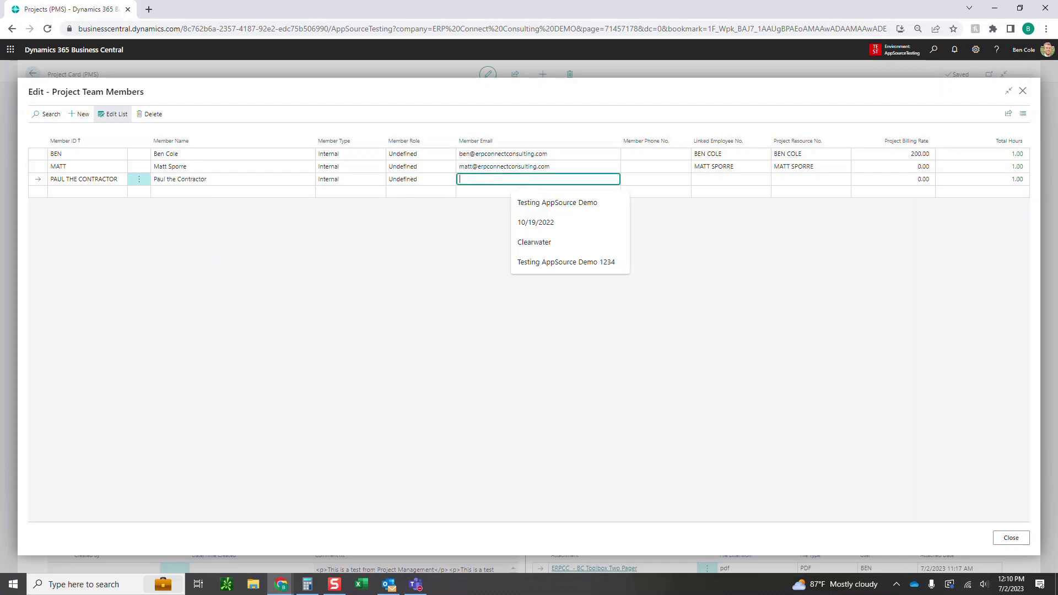
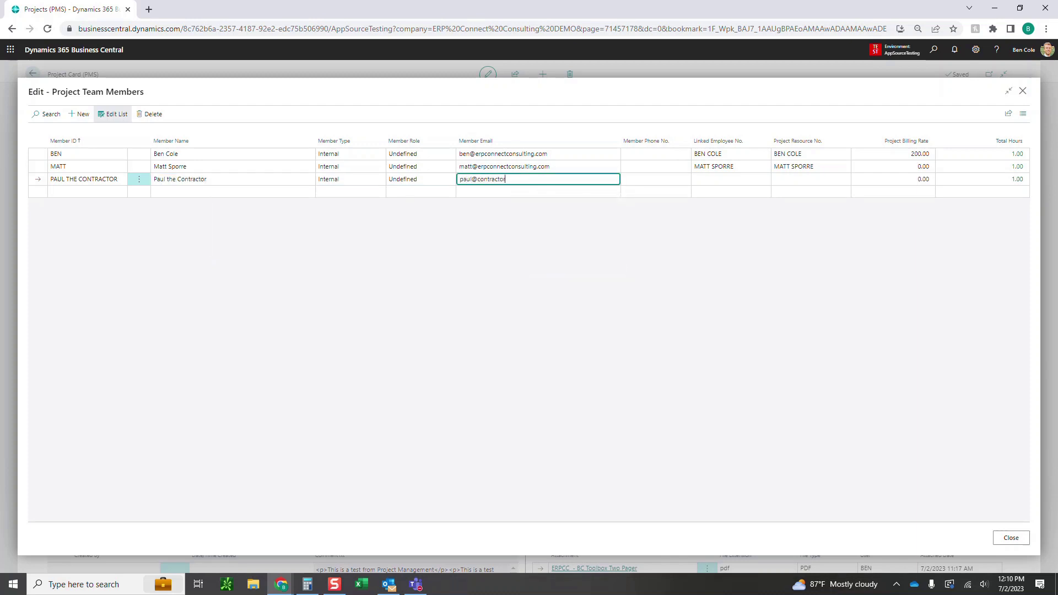
key(Tab)
key(Tab)
key(Tab)
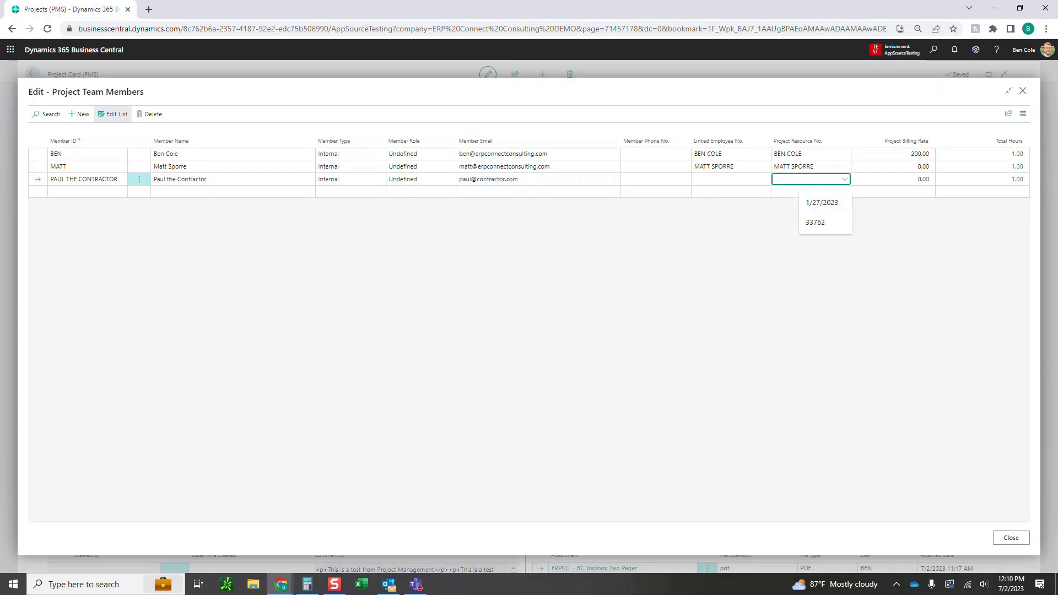
key(Tab)
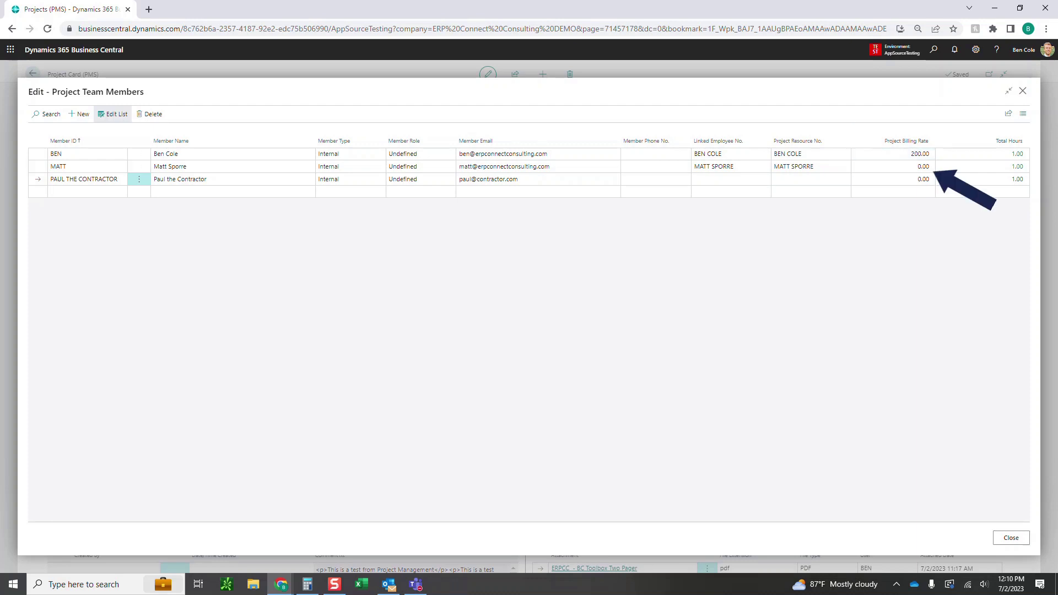
Set the second member's Project Billing Rate to 225.00 and close the team members list
click(903, 167)
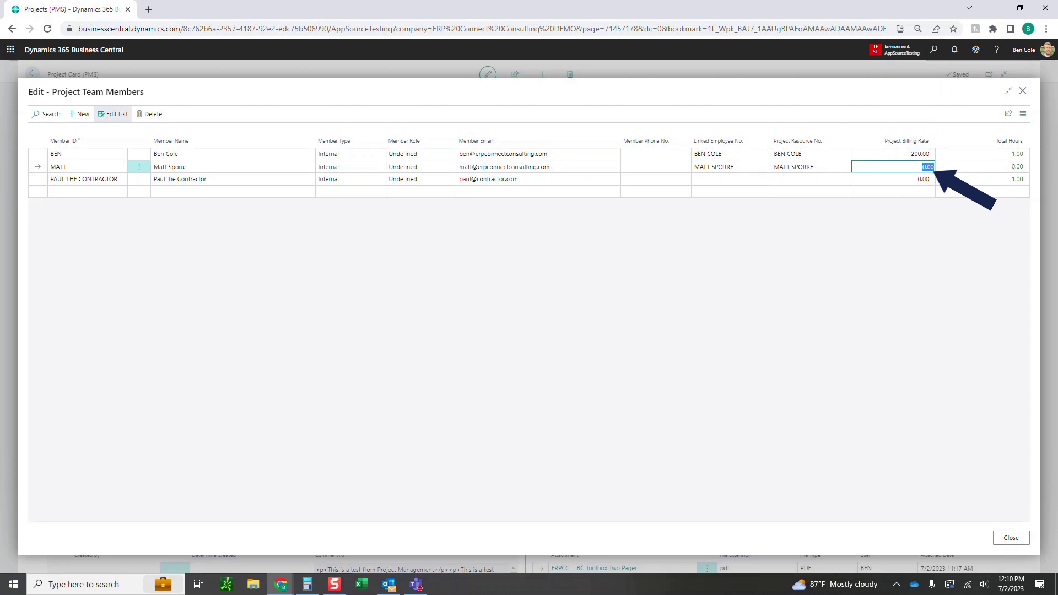
text(225.00)
key(Tab)
key(Escape)
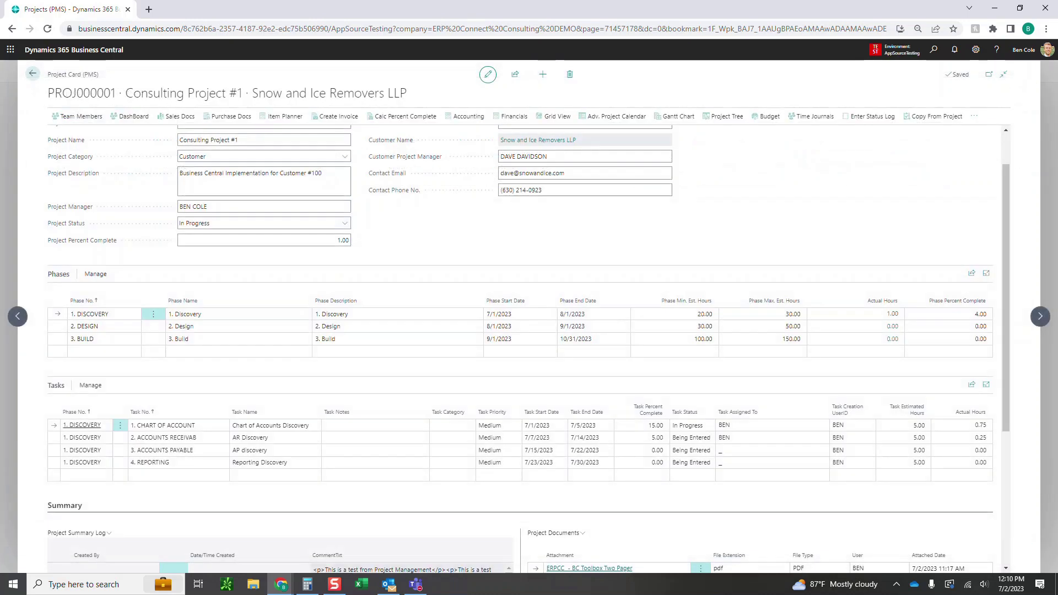
scroll(529, 358, down, 4)
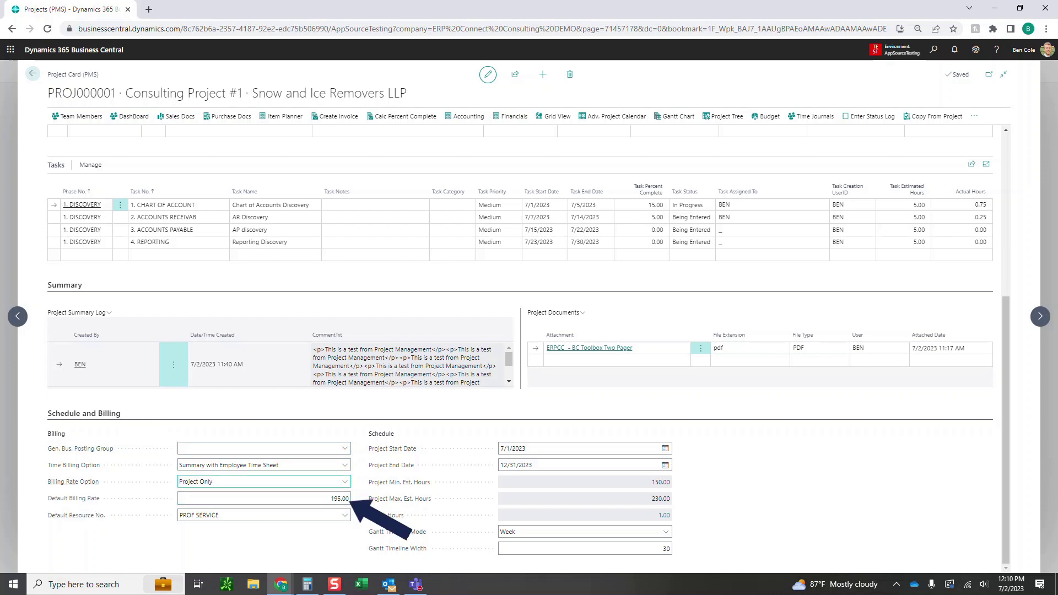
click(345, 481)
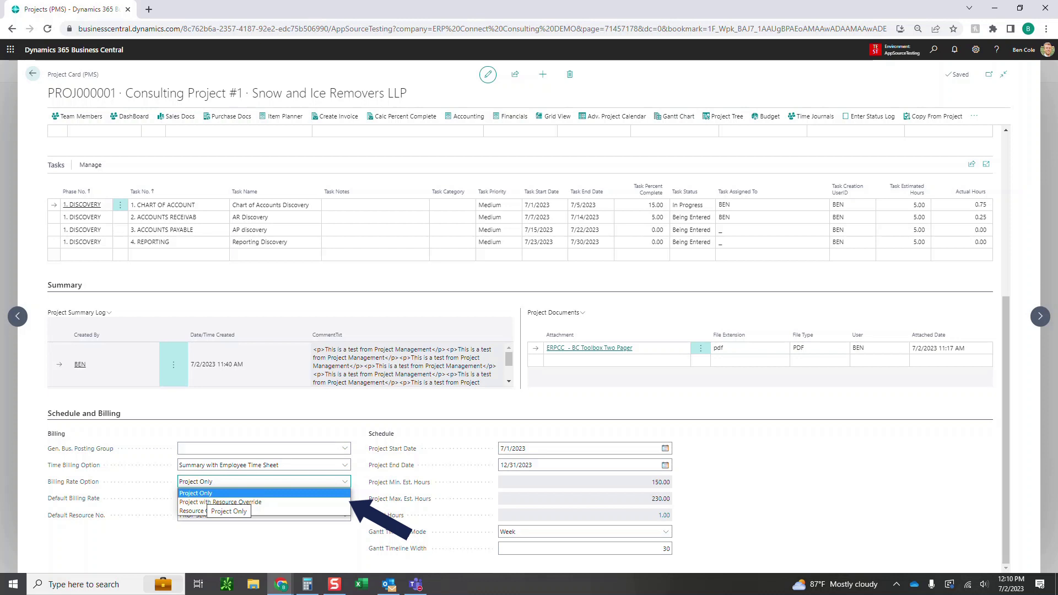
click(206, 494)
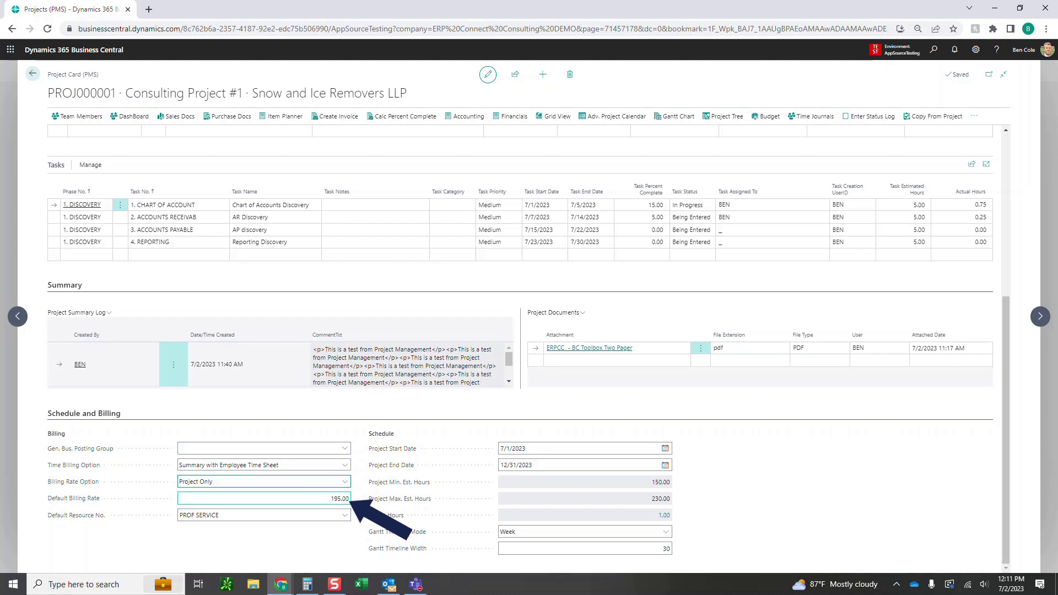
click(264, 482)
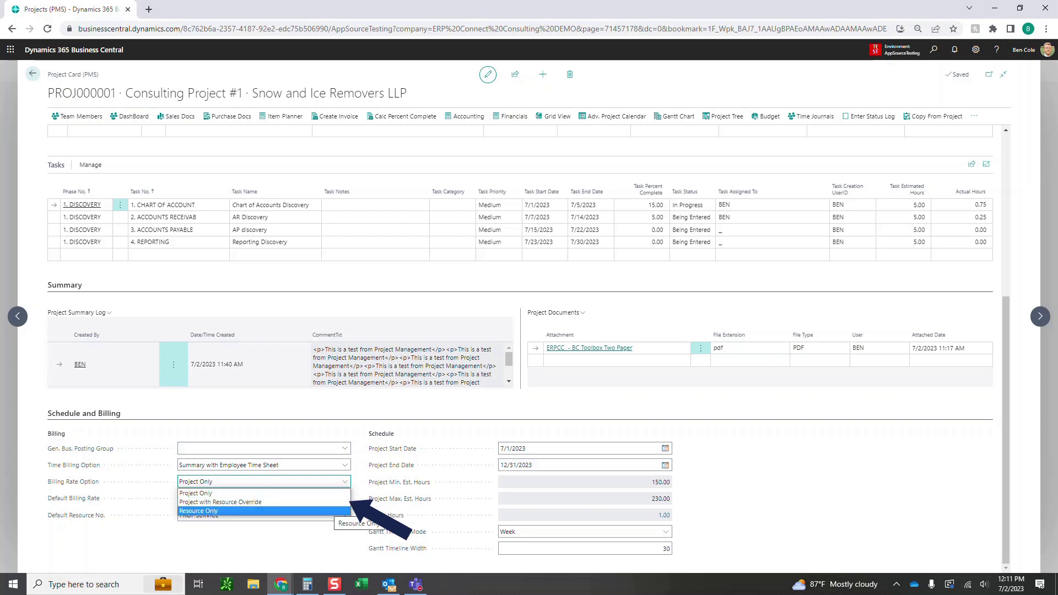
click(333, 493)
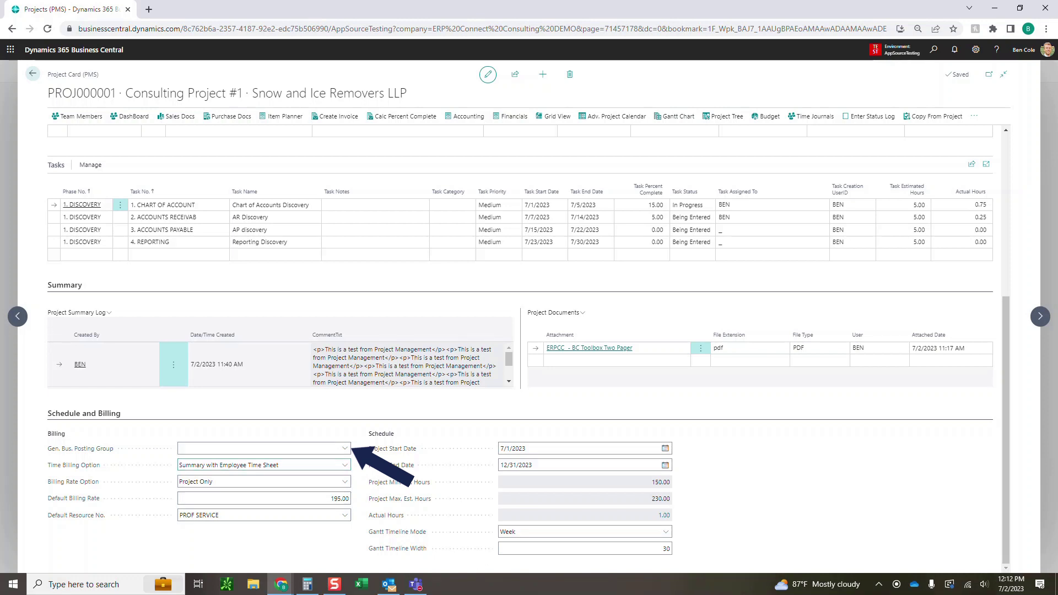
click(345, 465)
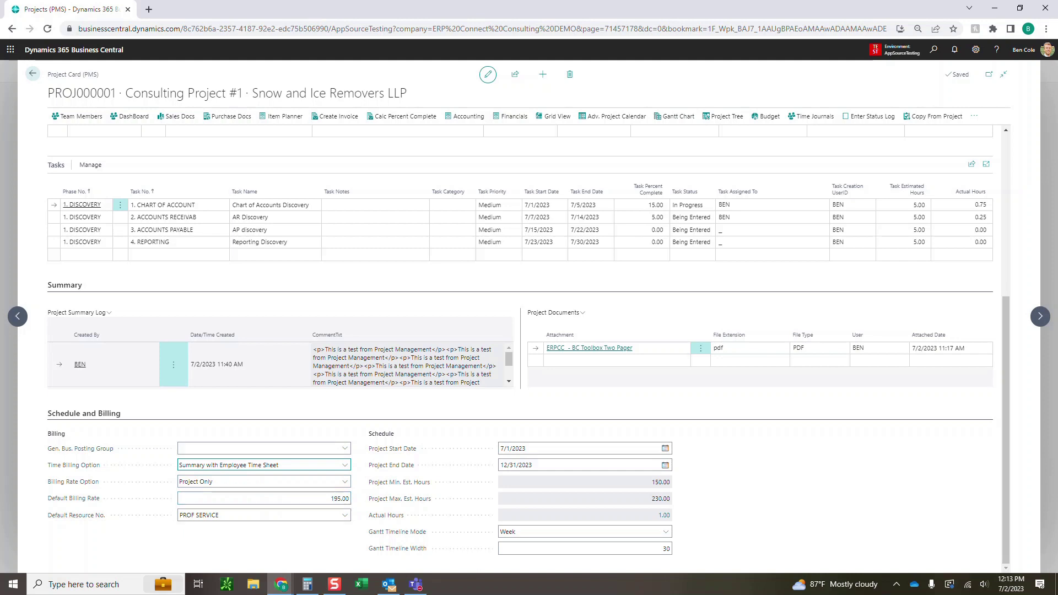
Leave the Time Billing Option unchanged and drill into the 1.00 Actual Hours entries
click(264, 465)
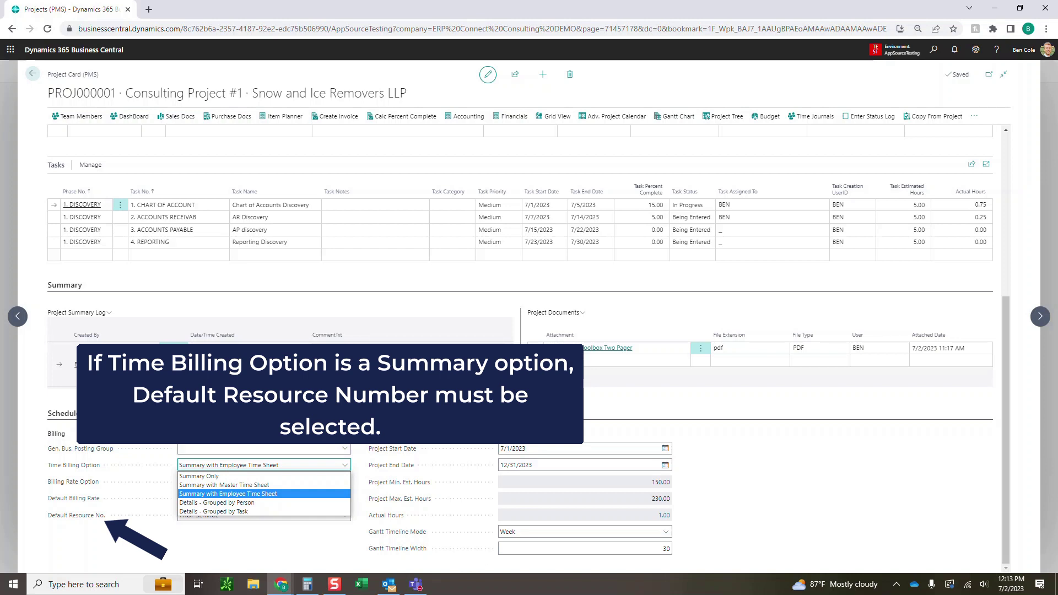
key(Escape)
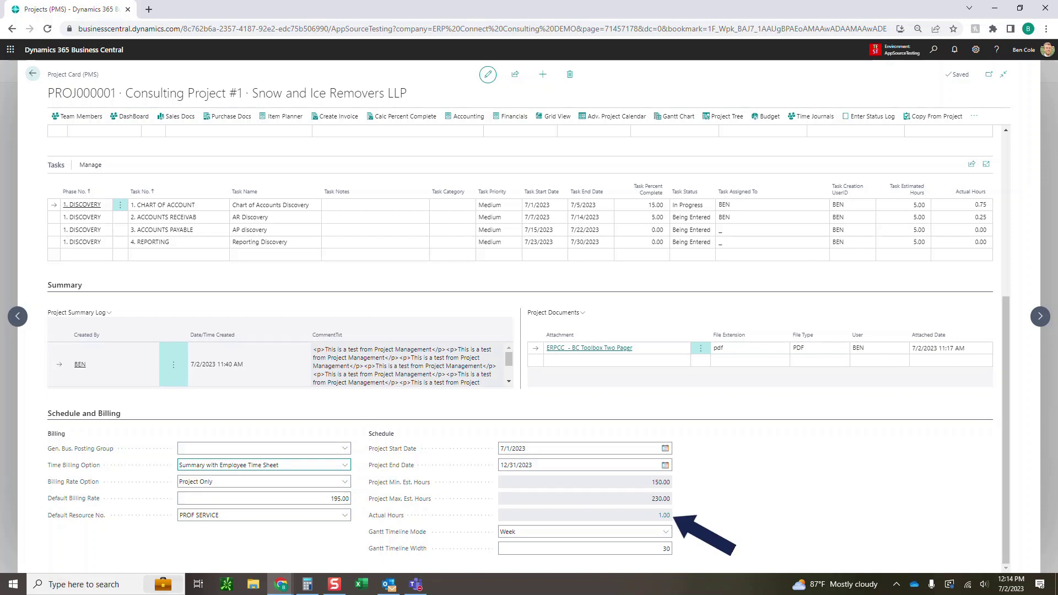
click(664, 516)
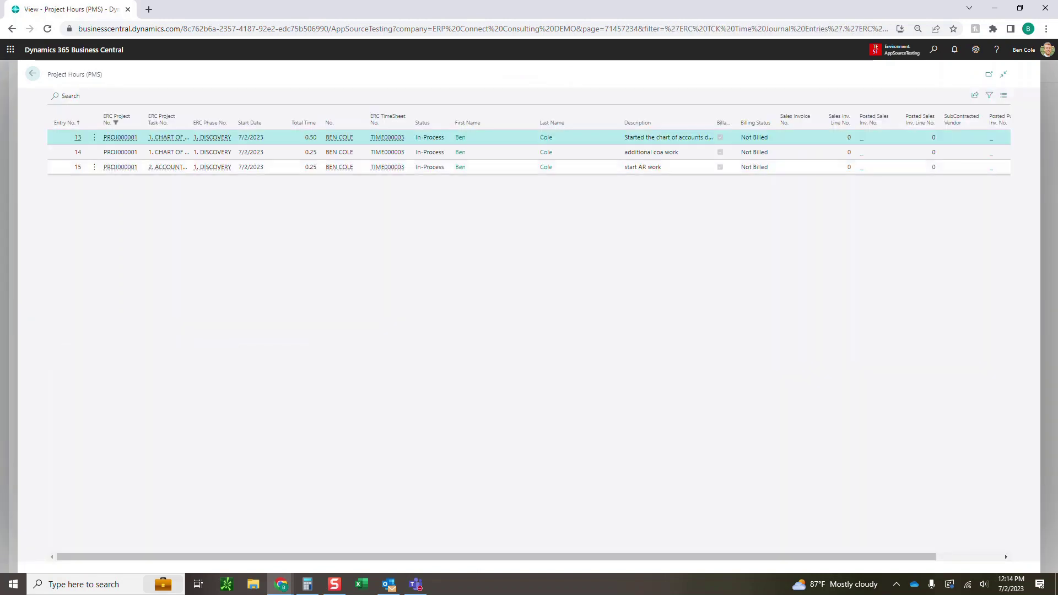
Close the three-entry Project Hours list to return to the PROJ000001 card
key(Escape)
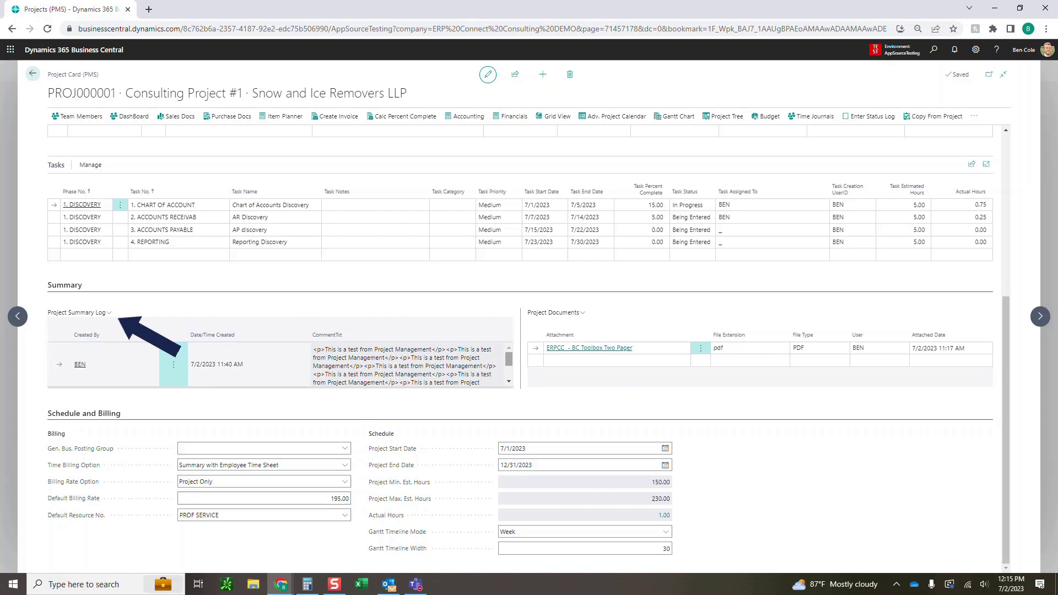
Download the ERPCC - BC Toolbox Two Pager PDF from Project Documents
mouse_move(508, 360)
mouse_down()
mouse_move(508, 371)
mouse_move(508, 359)
mouse_up()
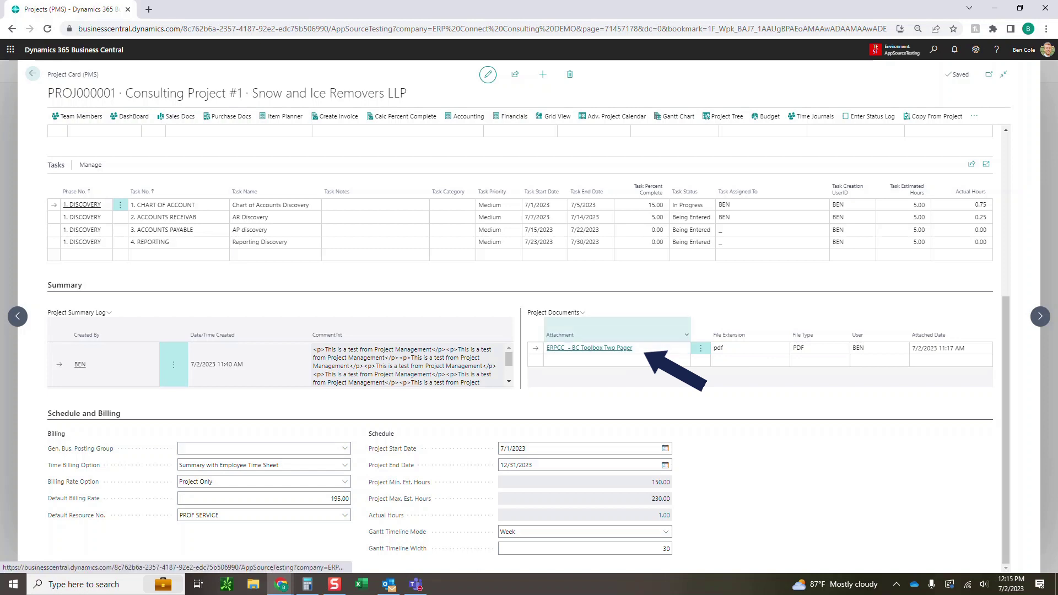
click(589, 347)
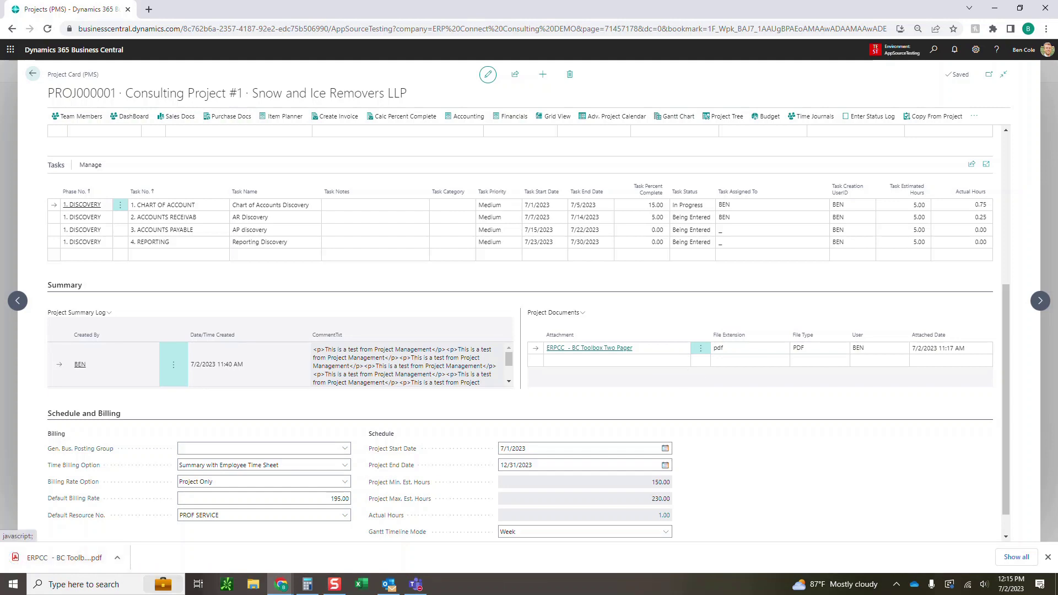
scroll(589, 361, up, 5)
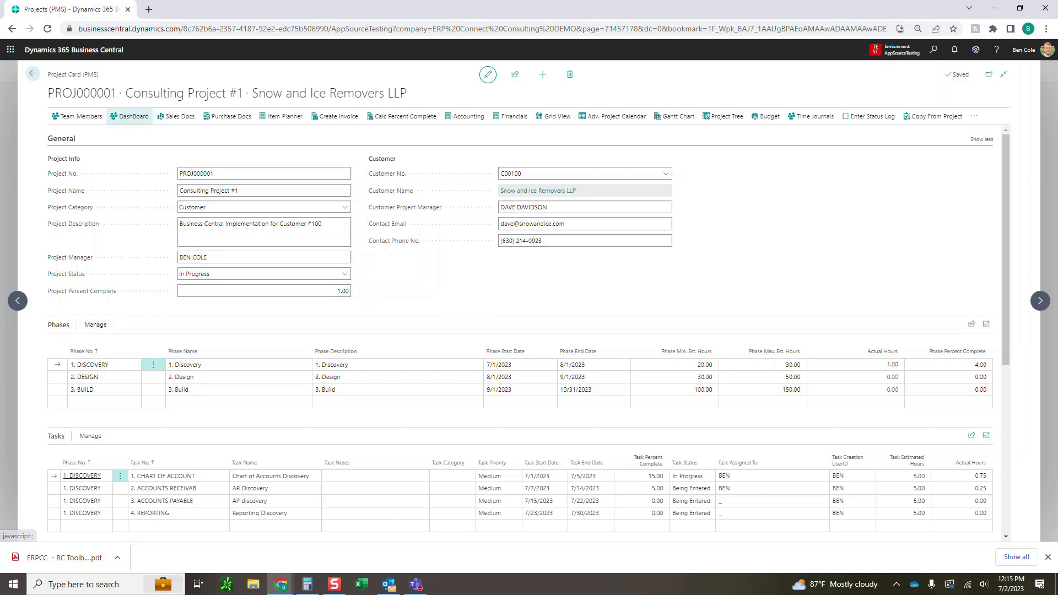
Review the ERC PMS Project Dashboard's tasks, budget charts and calendar, then go back to the project card
click(132, 116)
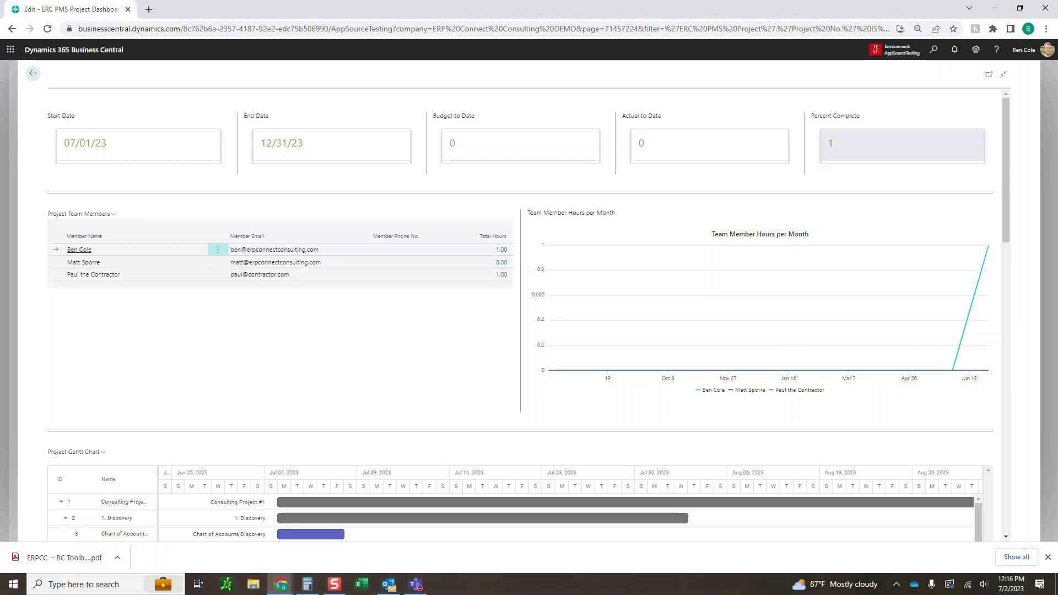
scroll(529, 308, down, 6)
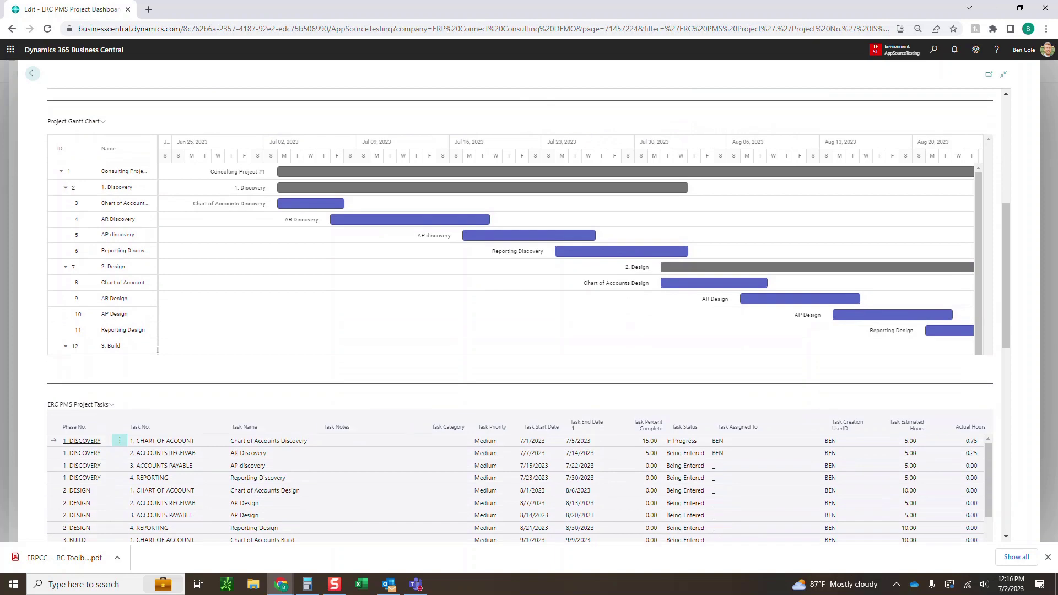
scroll(527, 315, down, 3)
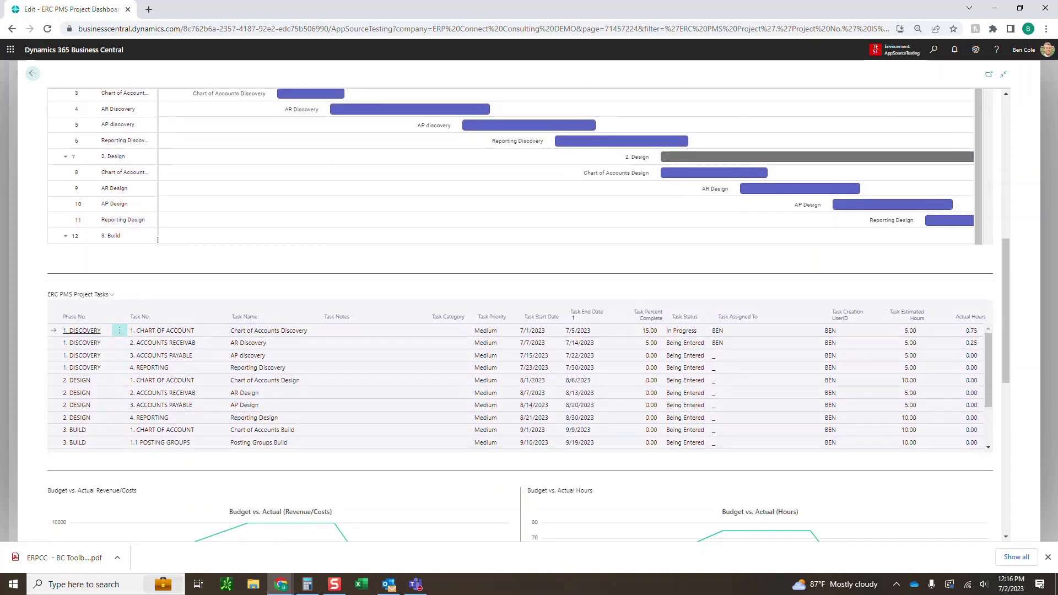
scroll(528, 300, down, 7)
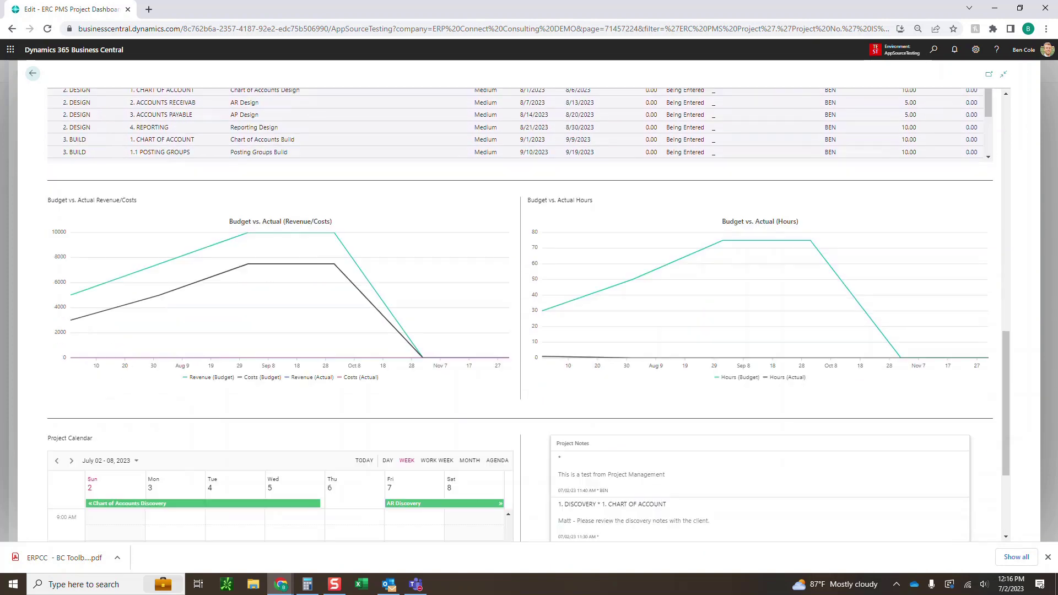
scroll(295, 438, down, 5)
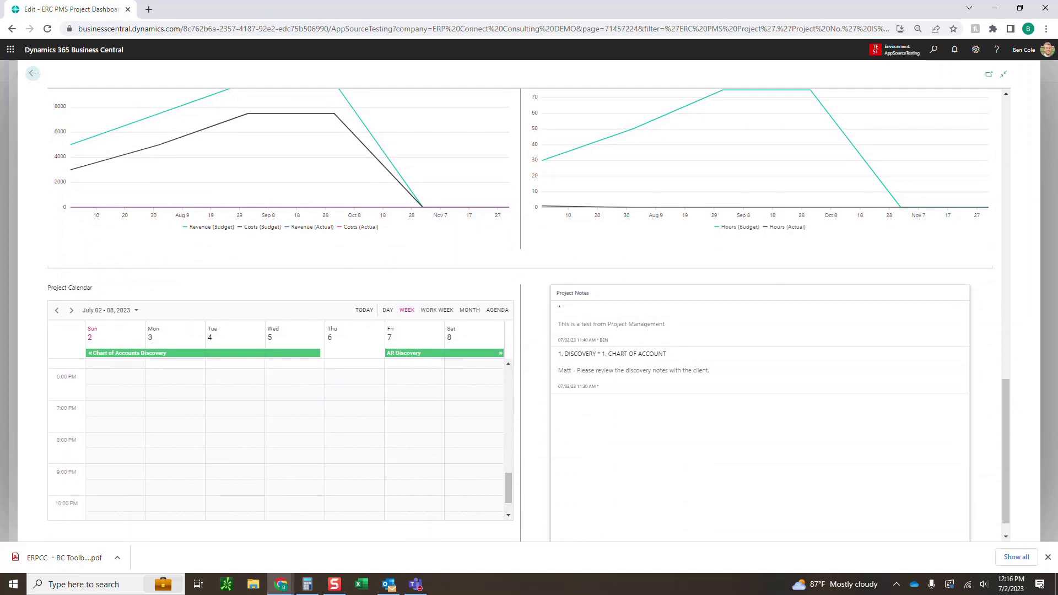
scroll(529, 301, up, 15)
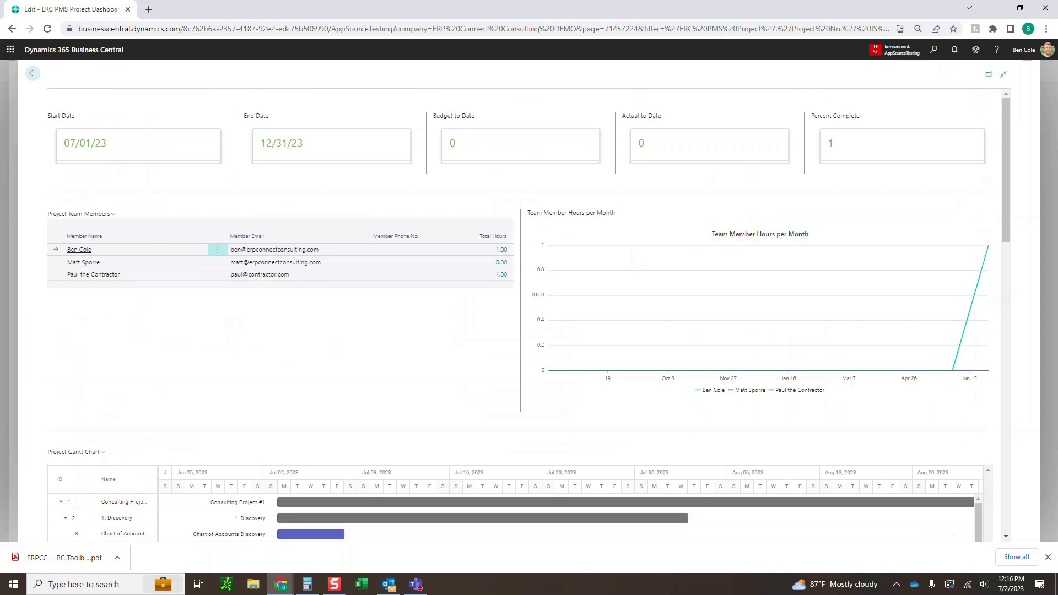
click(32, 73)
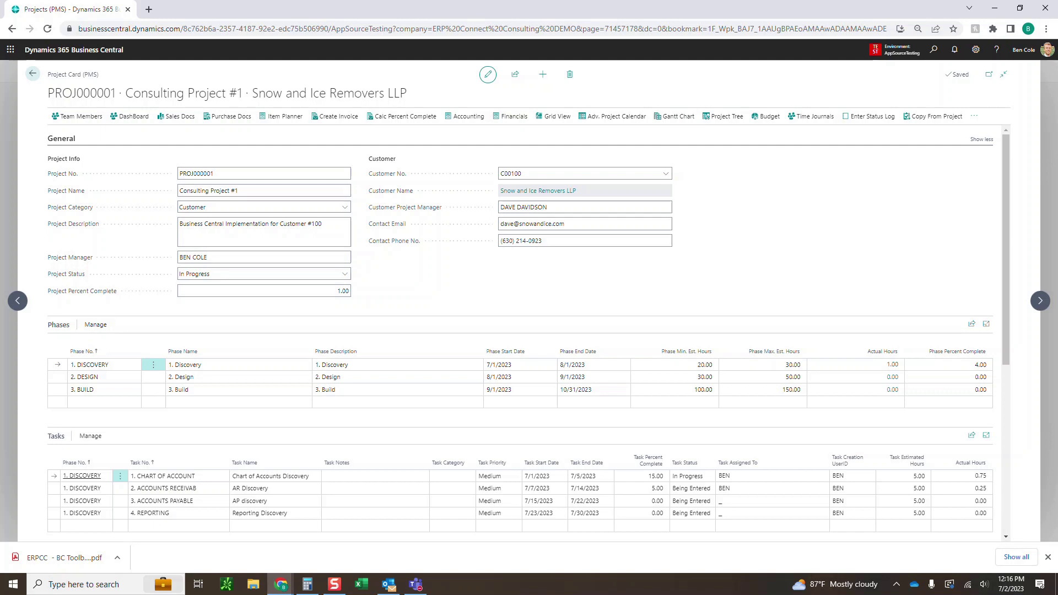
Open the Chart of Accounts Discovery task card, highlight its checklist notes, and switch it to edit mode
scroll(528, 330, down, 3)
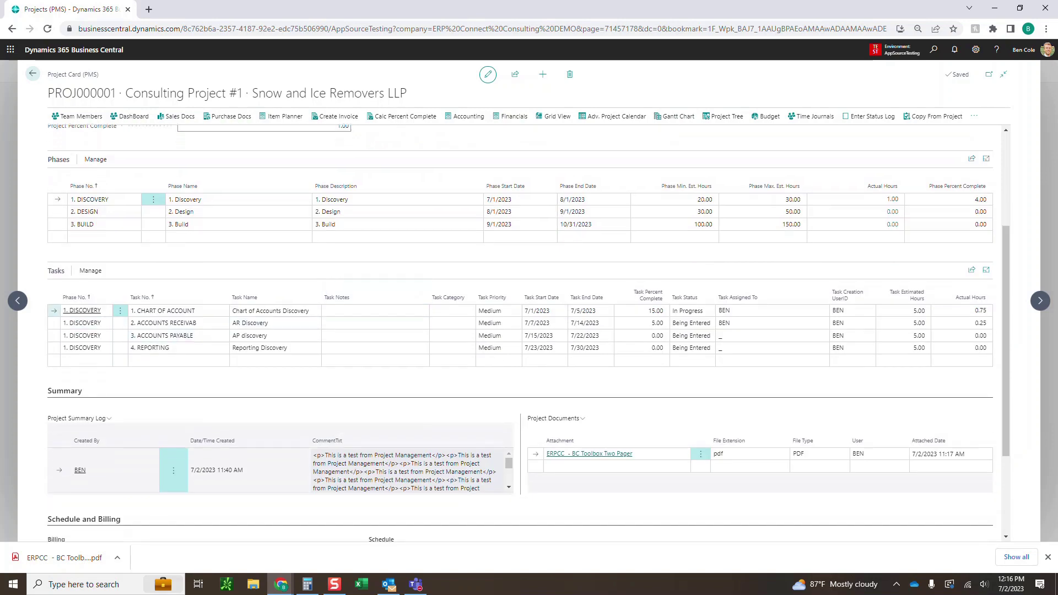
click(91, 270)
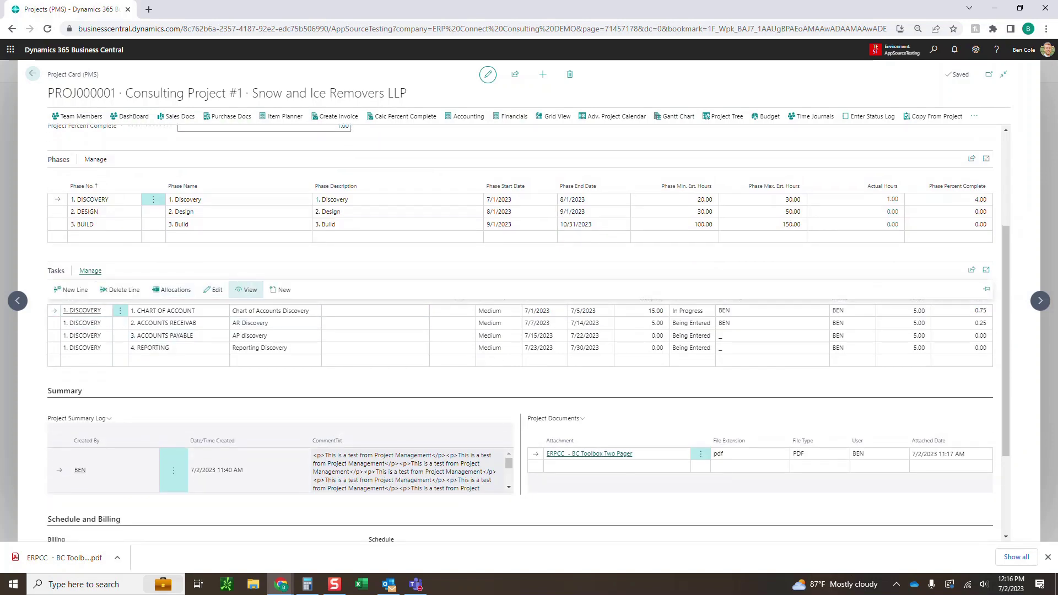
click(247, 290)
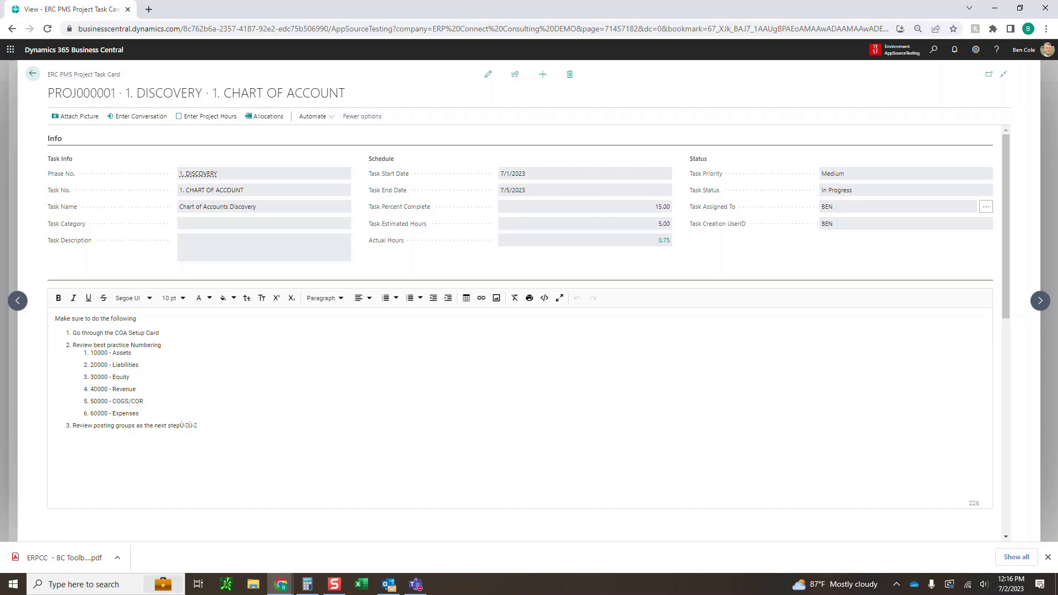
mouse_move(197, 425)
mouse_down()
mouse_move(142, 425)
mouse_move(54, 318)
mouse_move(160, 332)
mouse_move(140, 365)
mouse_move(140, 413)
mouse_up()
click(144, 345)
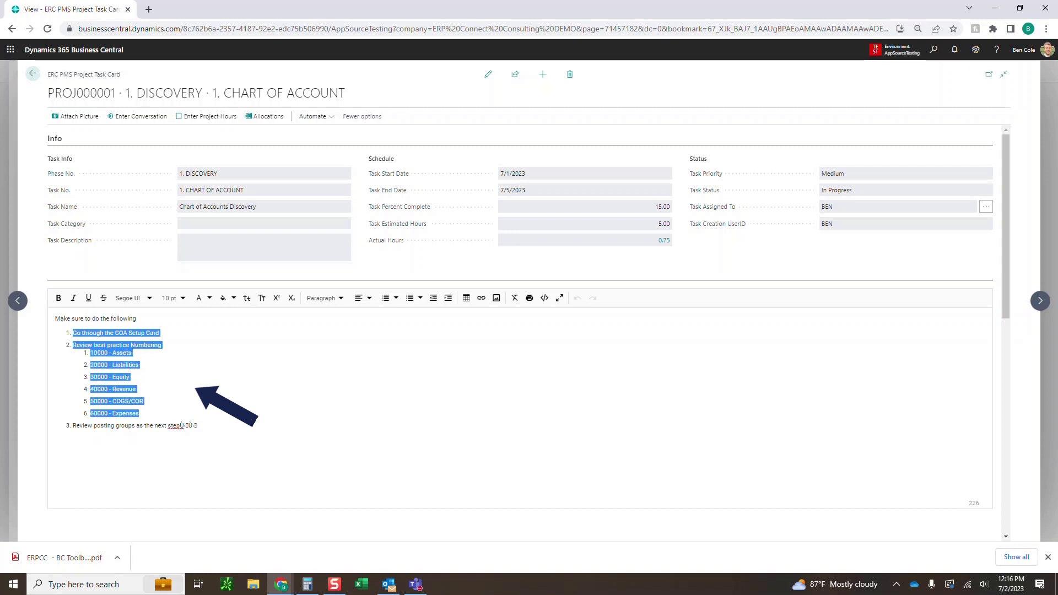
click(76, 426)
drag(76, 426, 140, 425)
click(140, 425)
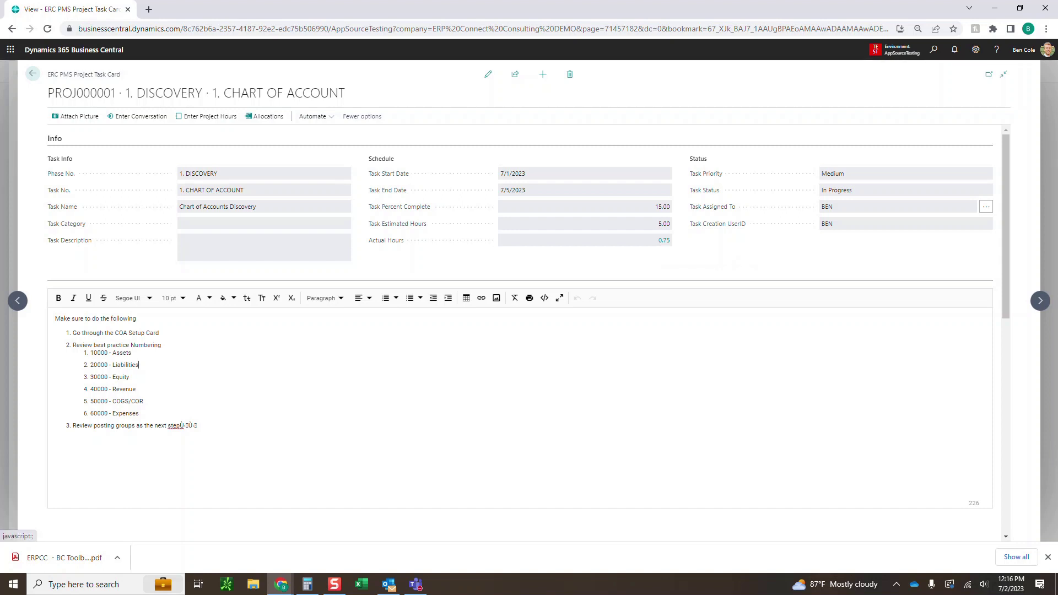
click(488, 73)
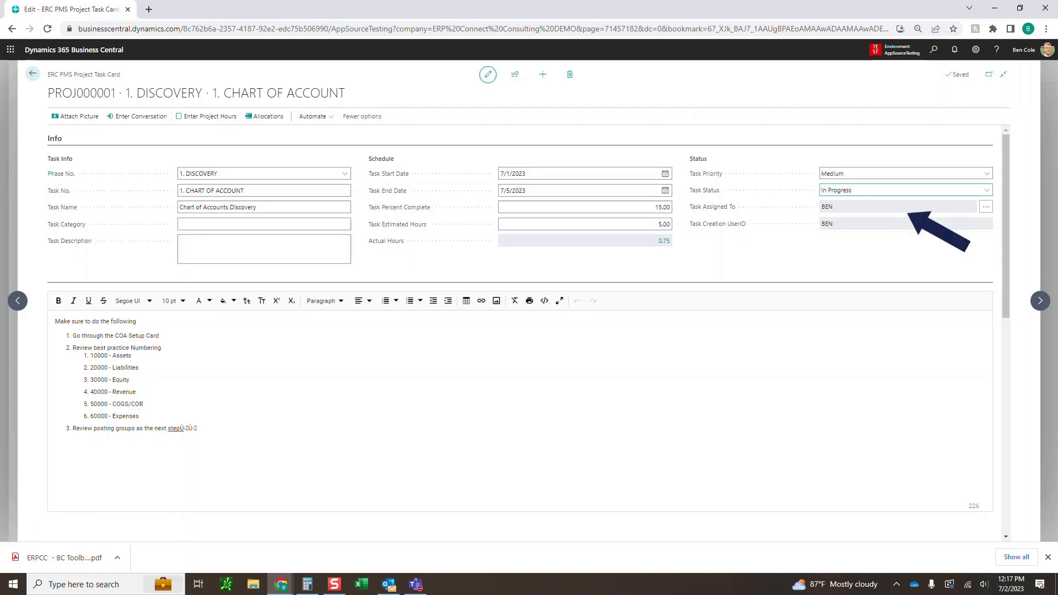
Assign the Chart of Account task to the second team member and email them
click(985, 206)
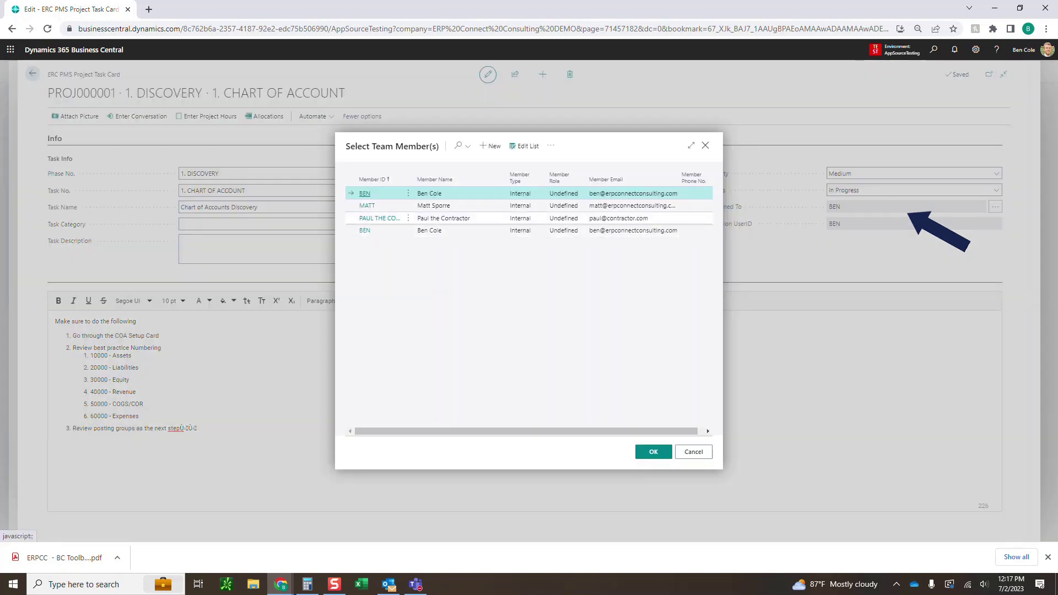
click(367, 206)
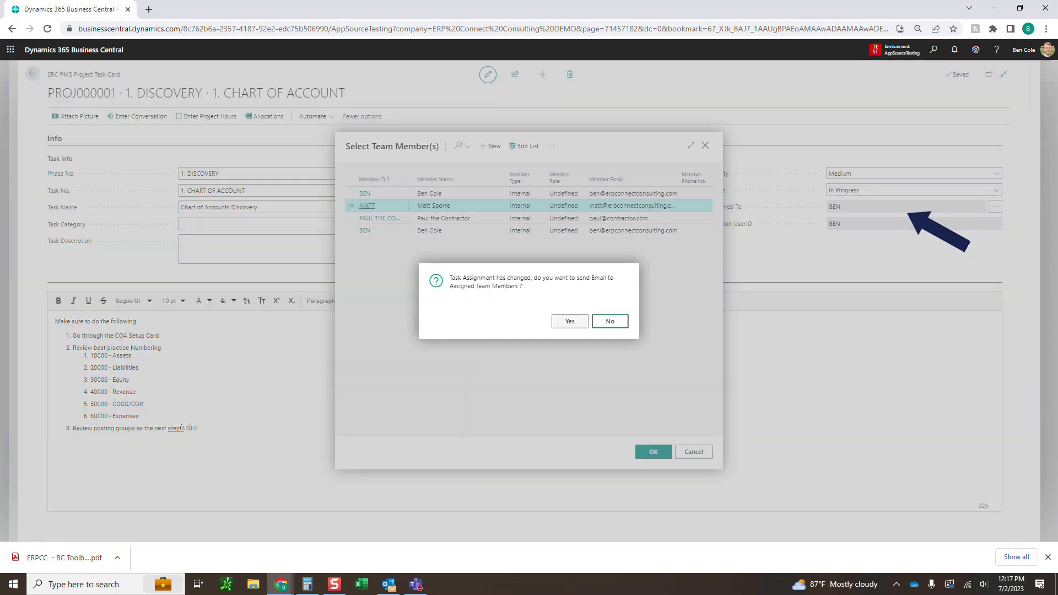
click(570, 322)
Reassign the task back to the original team member and email them
click(986, 206)
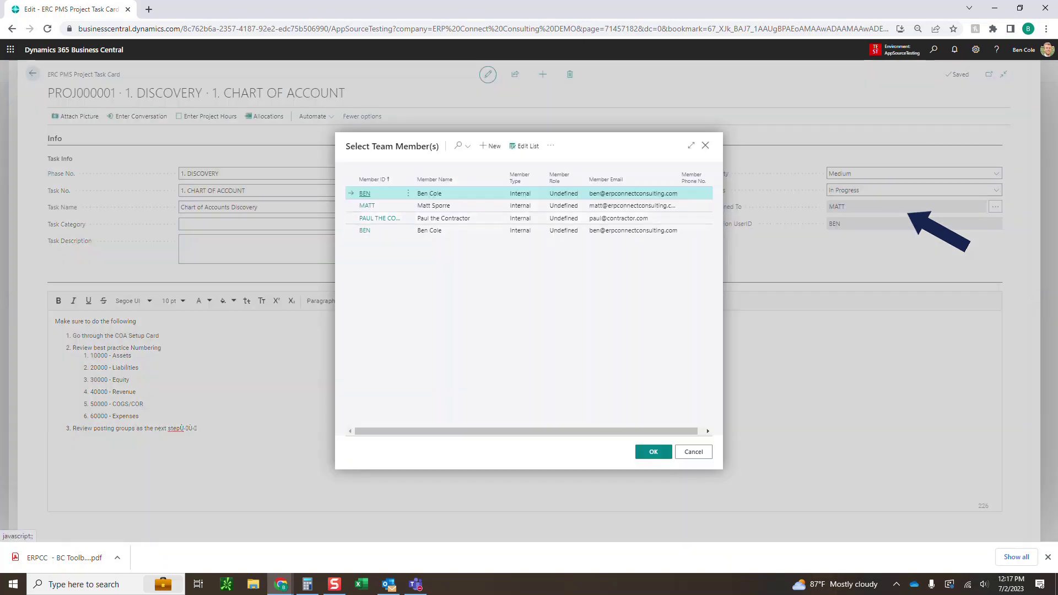
click(365, 194)
click(569, 321)
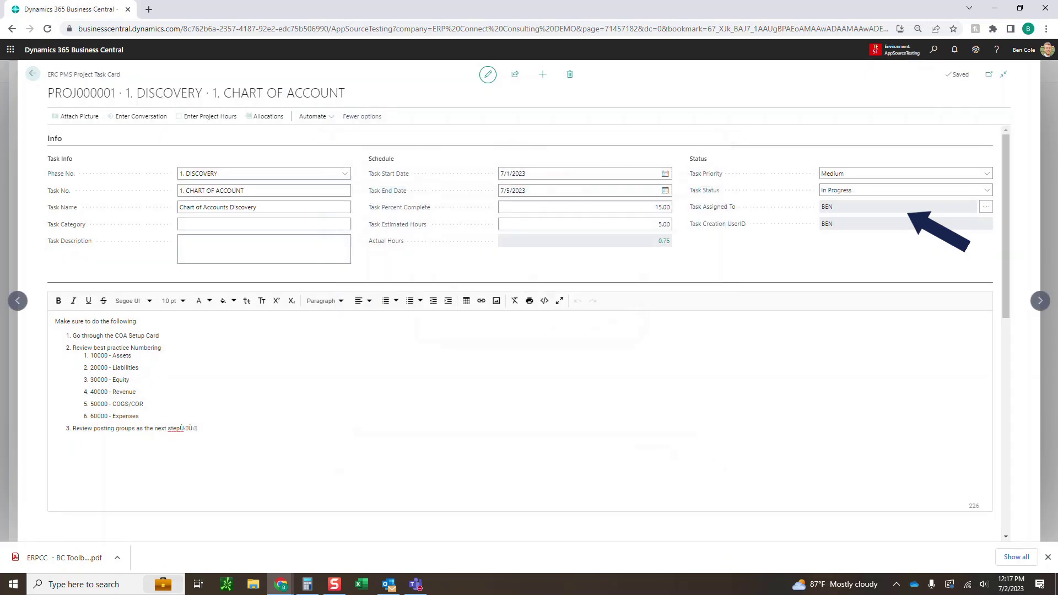
scroll(389, 300, down, 5)
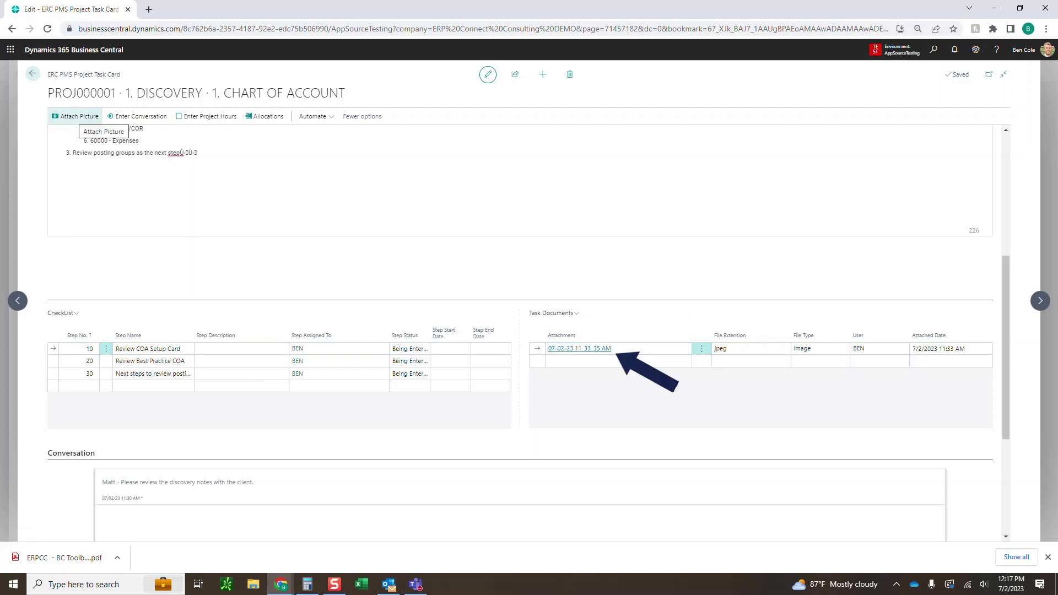
Take a camera photo and attach it to the task as a second .jpeg
click(77, 116)
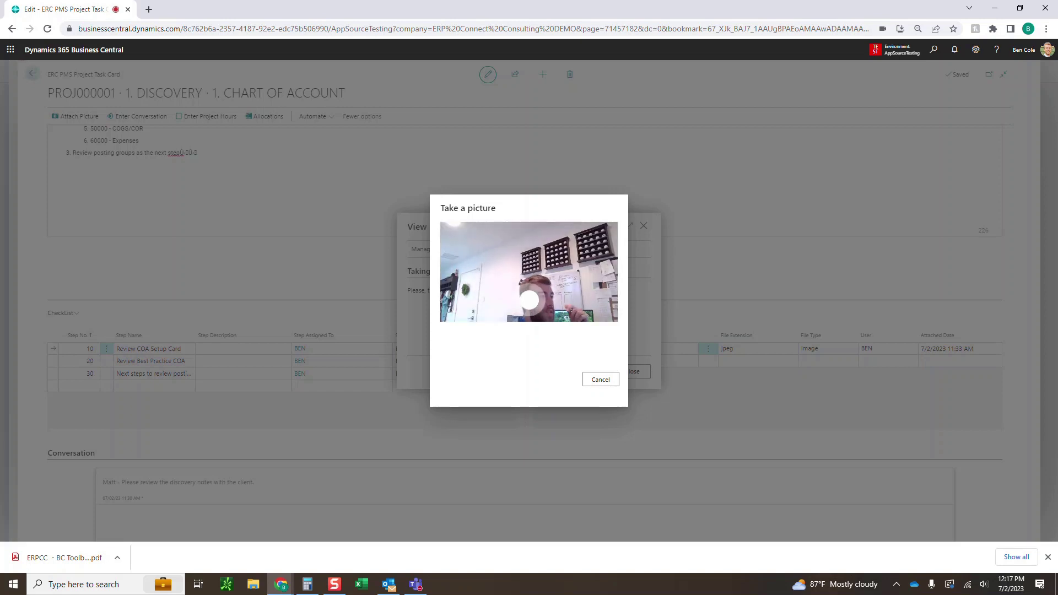
click(529, 300)
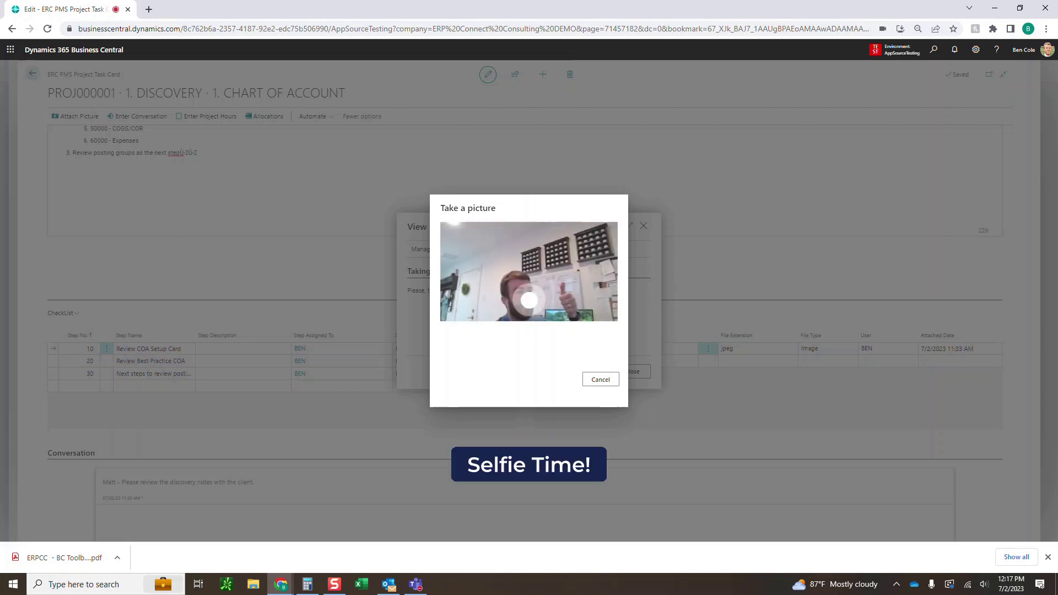
click(513, 379)
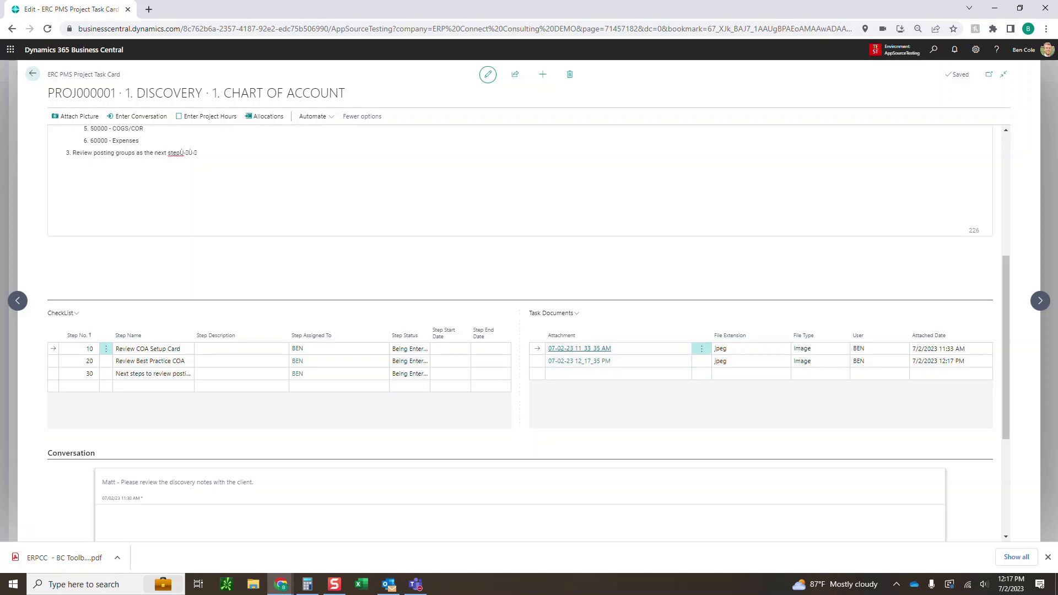
scroll(520, 330, down, 3)
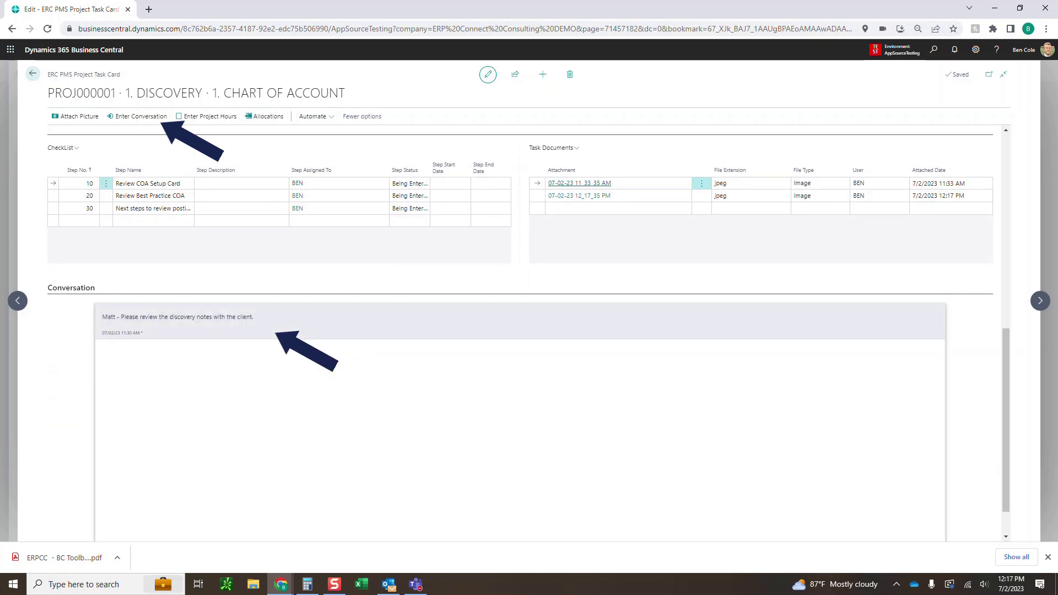
key(alt+Tab)
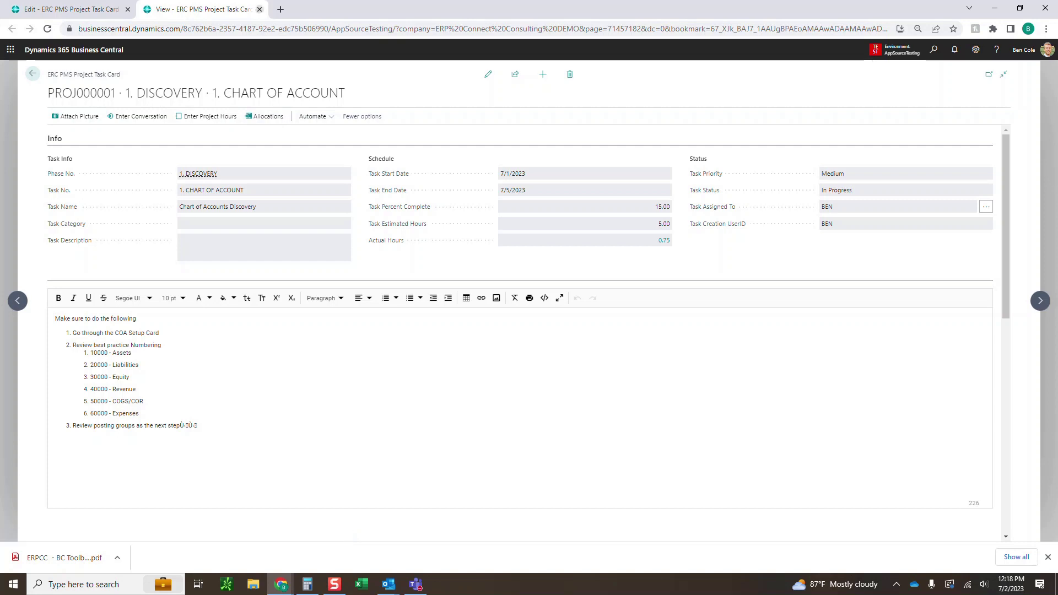
key(ctrl+w)
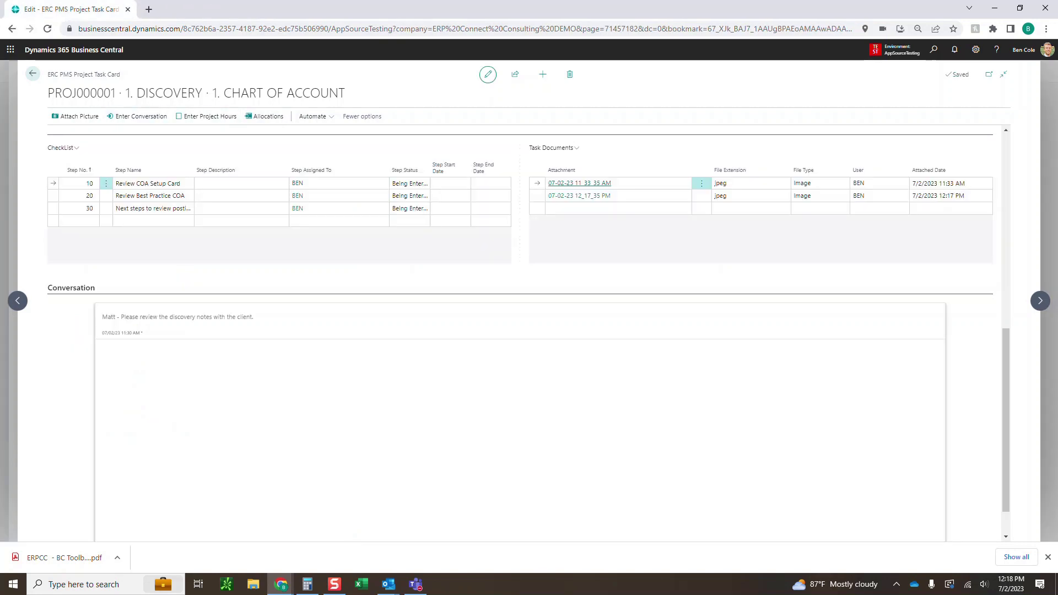
scroll(297, 306, up, 2)
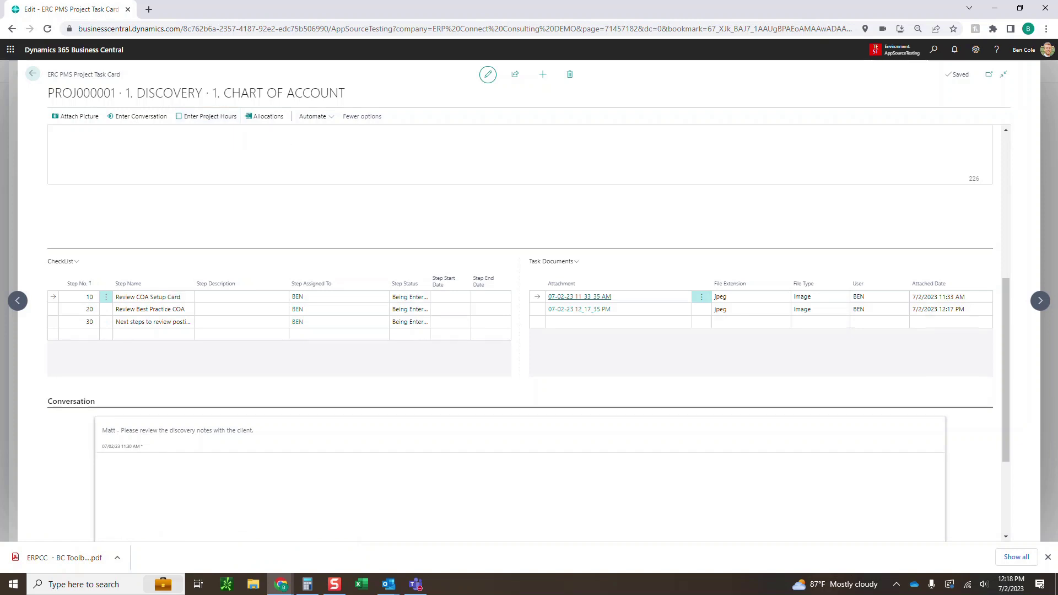
scroll(520, 331, up, 1)
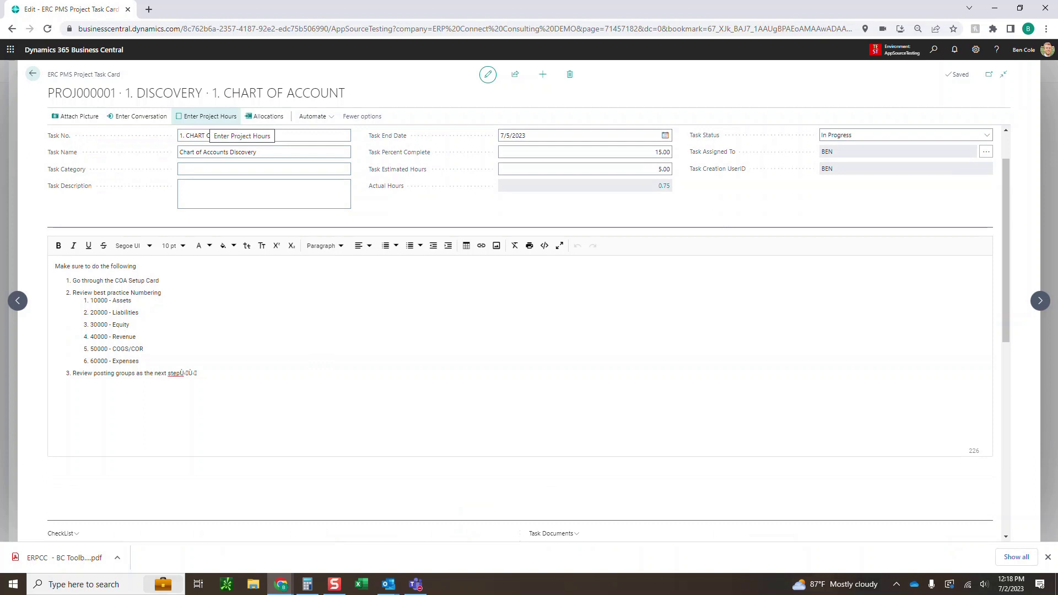
Log a billable 0.50-hour timesheet entry described 'Work' for the Chart of Accounts task
click(207, 116)
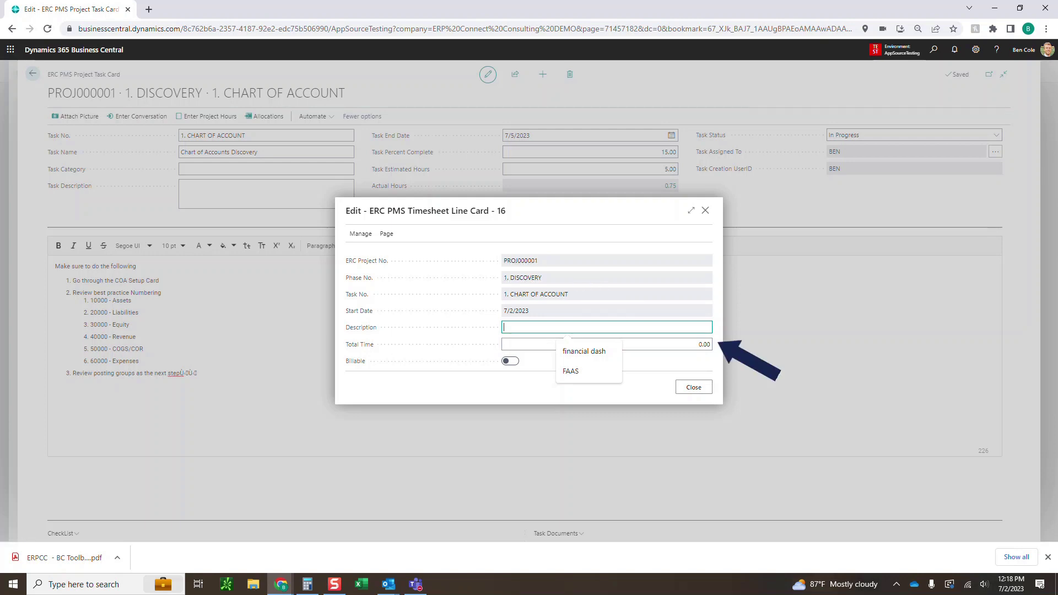
text(Working on demo for Chart of Accounts)
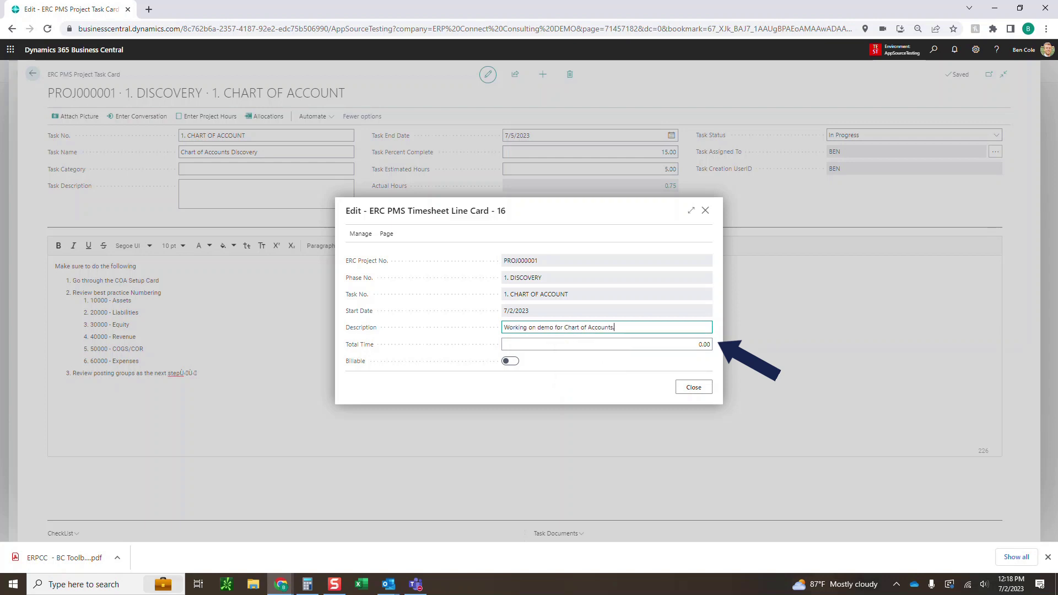
key(Tab)
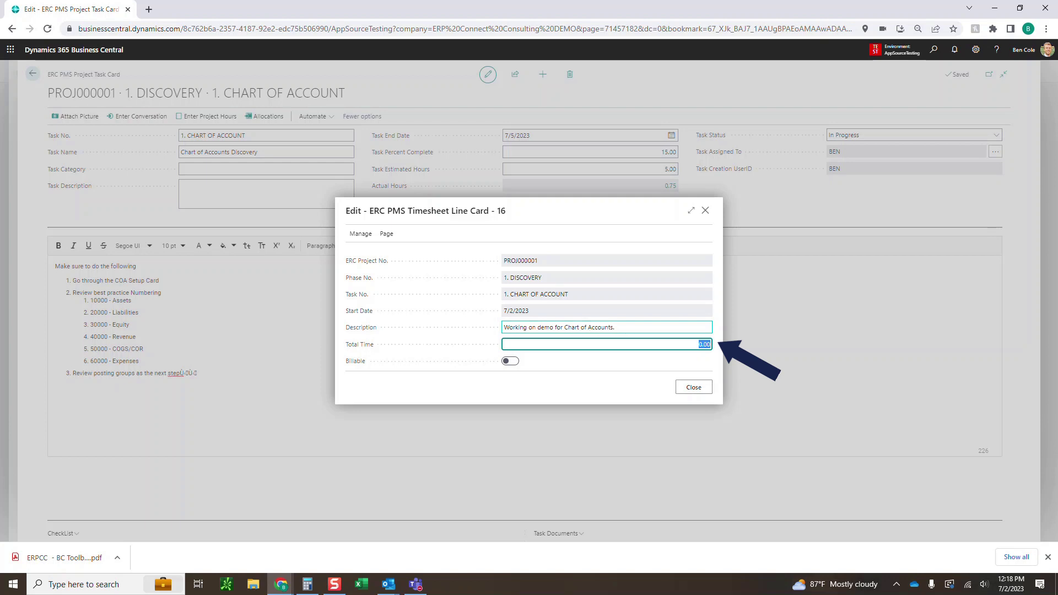
text(.5)
key(Tab)
key(space)
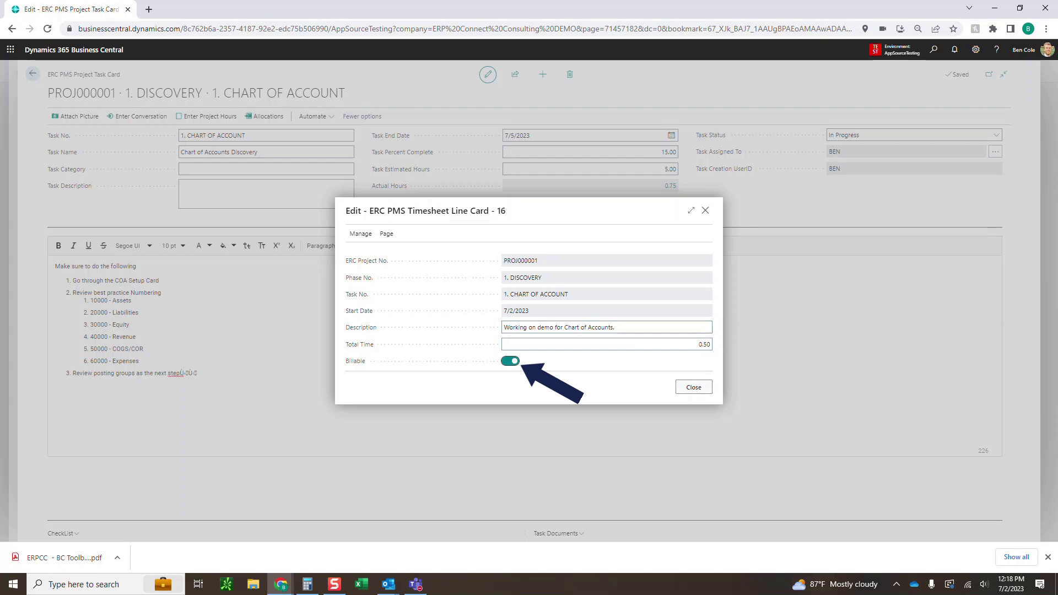
key(Tab)
key(Return)
scroll(520, 331, up, 1)
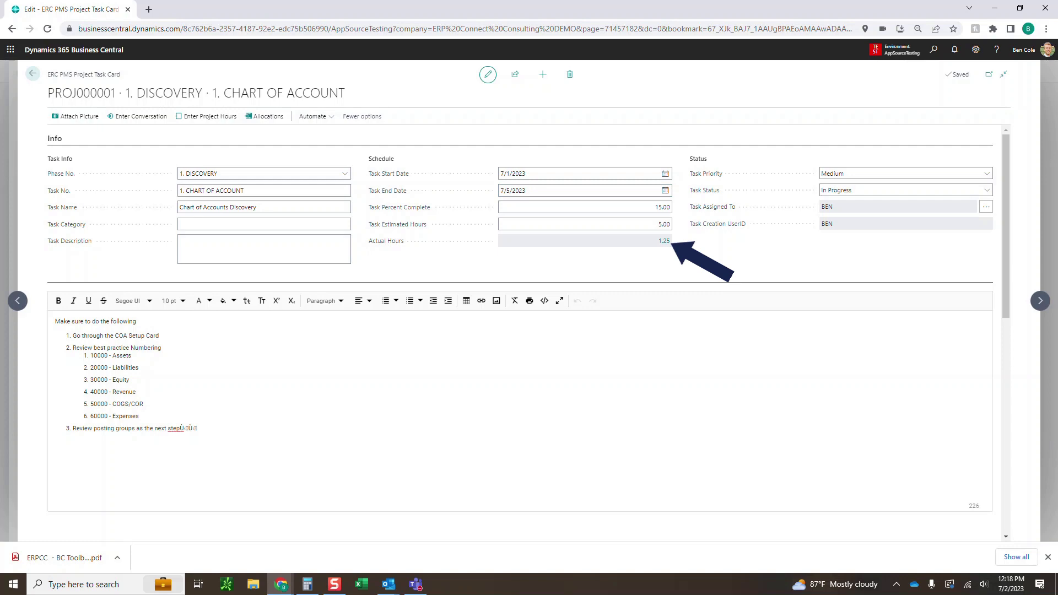
Run Calc Percent Complete on PROJ000001, updating it to 2.00 percent overall
click(33, 73)
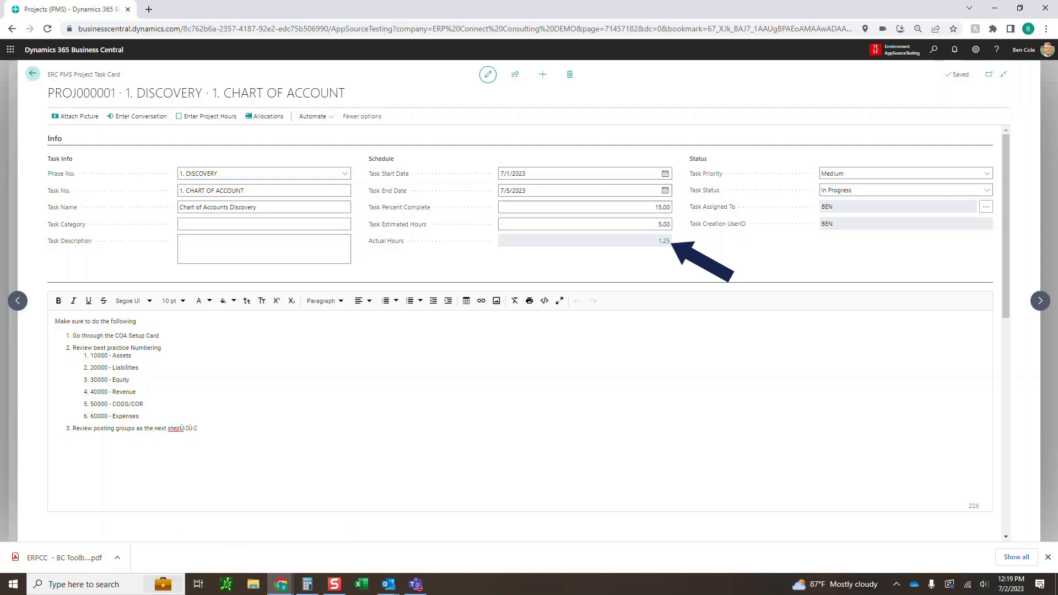
click(403, 116)
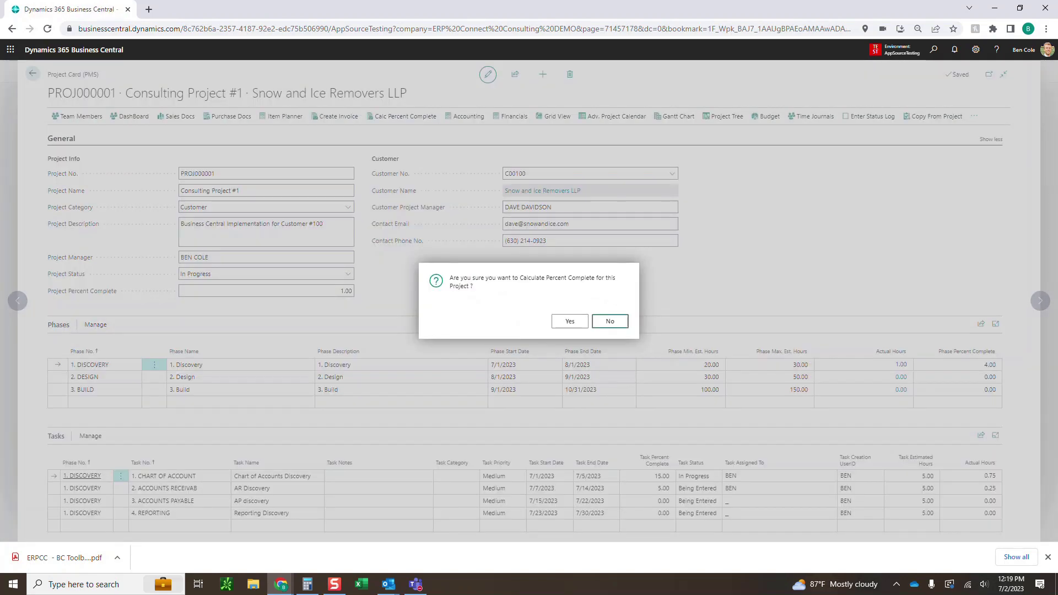
click(570, 322)
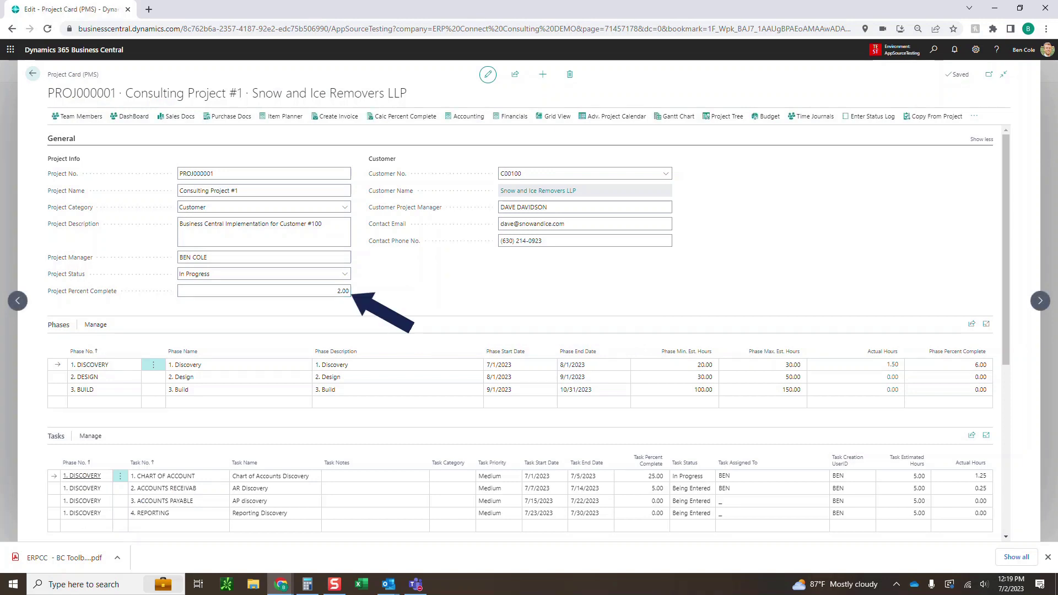
scroll(529, 331, down, 1)
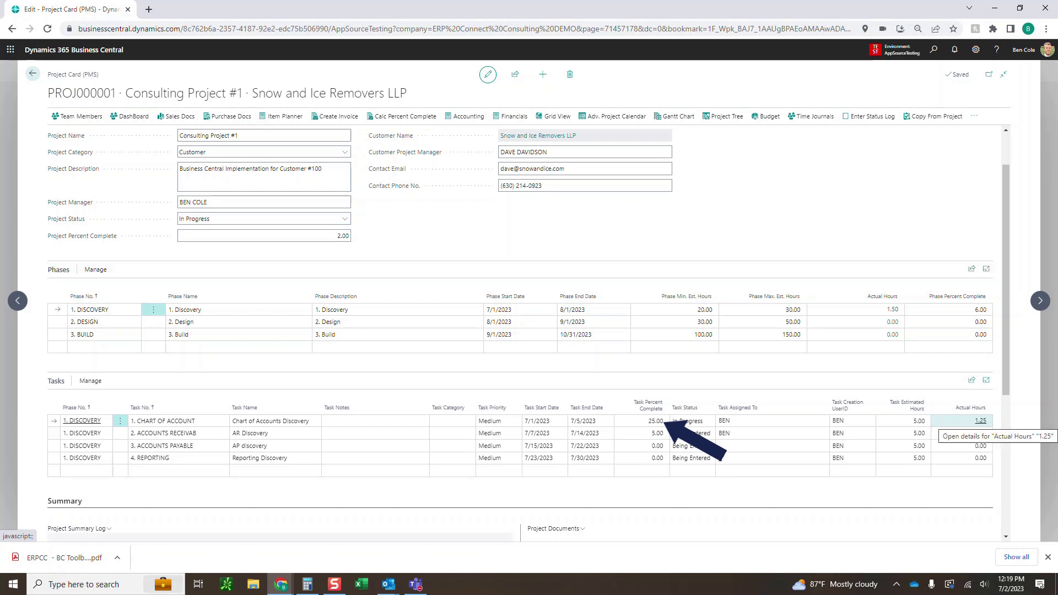
Review the task's 1.25 actual hours entries, including entry 16, then return to PROJ000001
click(976, 421)
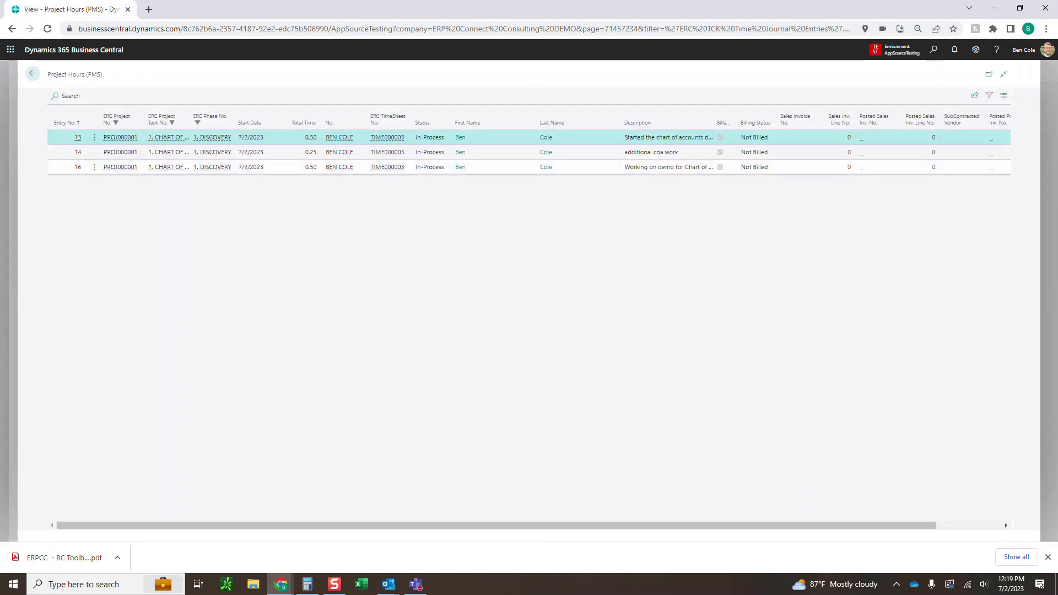
click(321, 170)
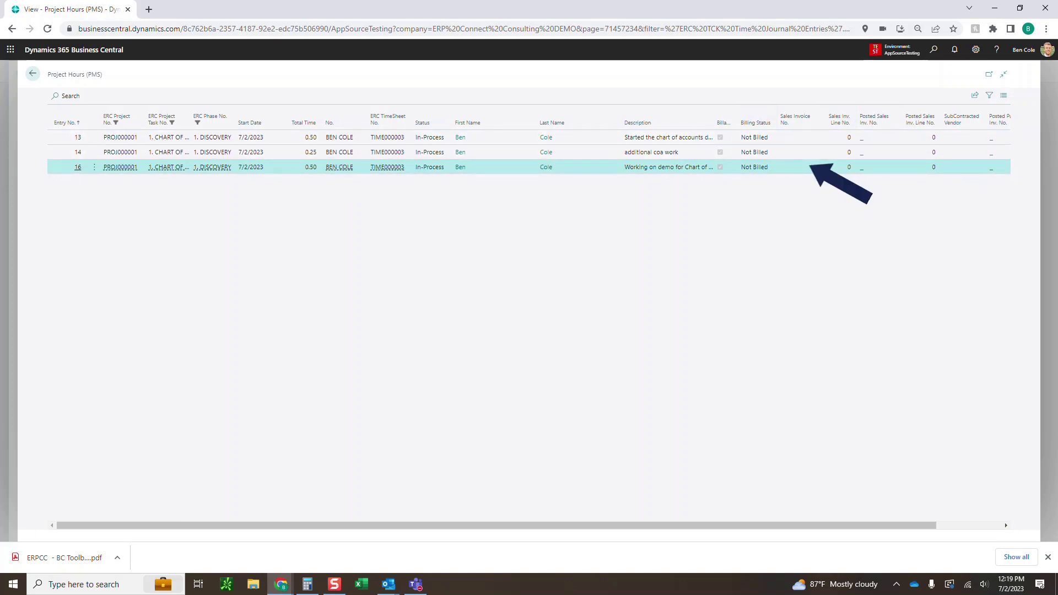
drag(760, 525, 826, 525)
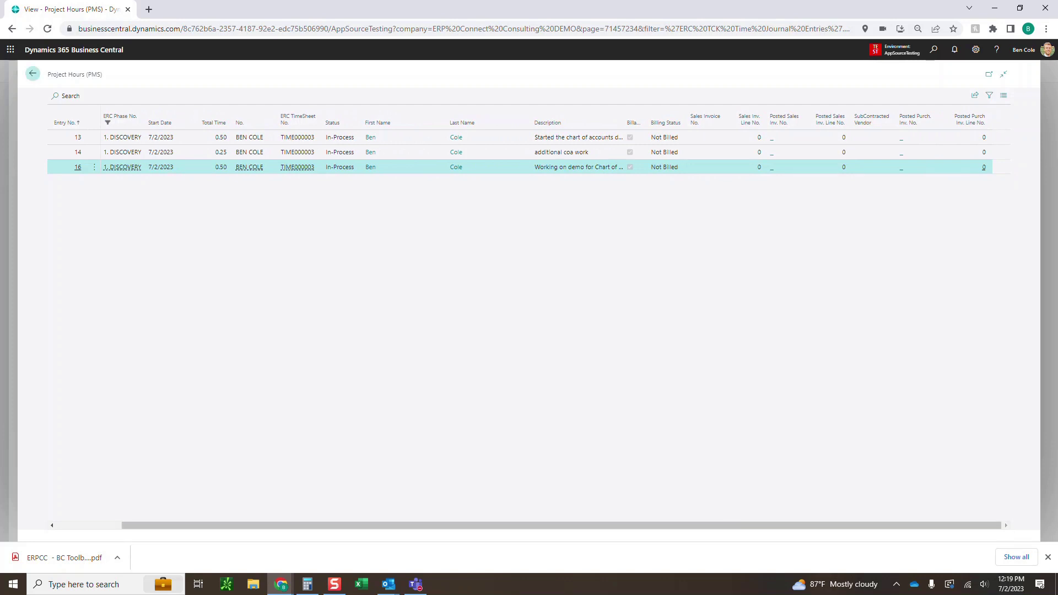
click(33, 74)
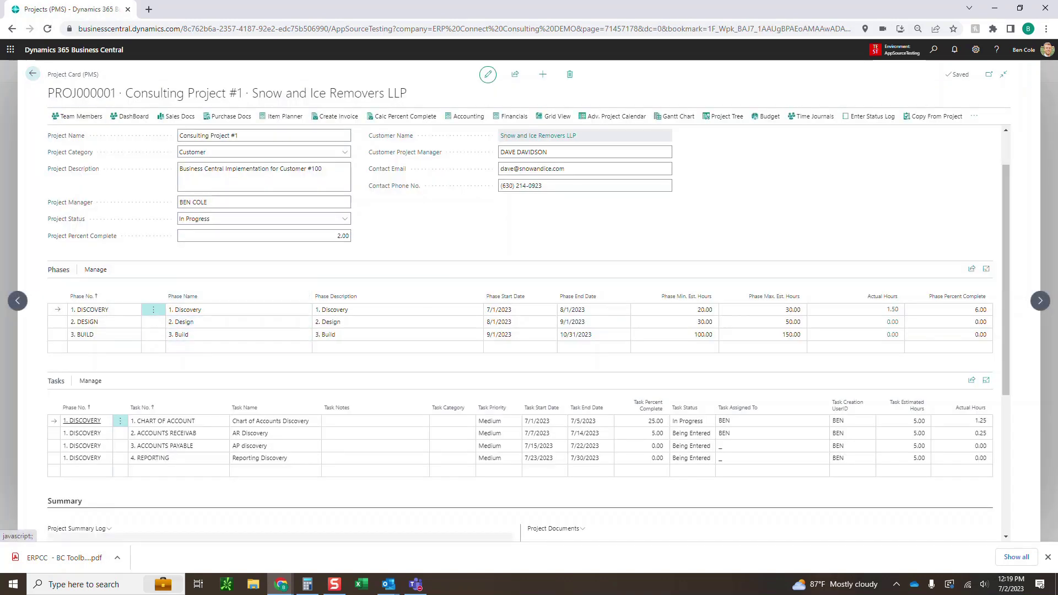
Go back to the role centre and open timesheet TIME000003
click(33, 74)
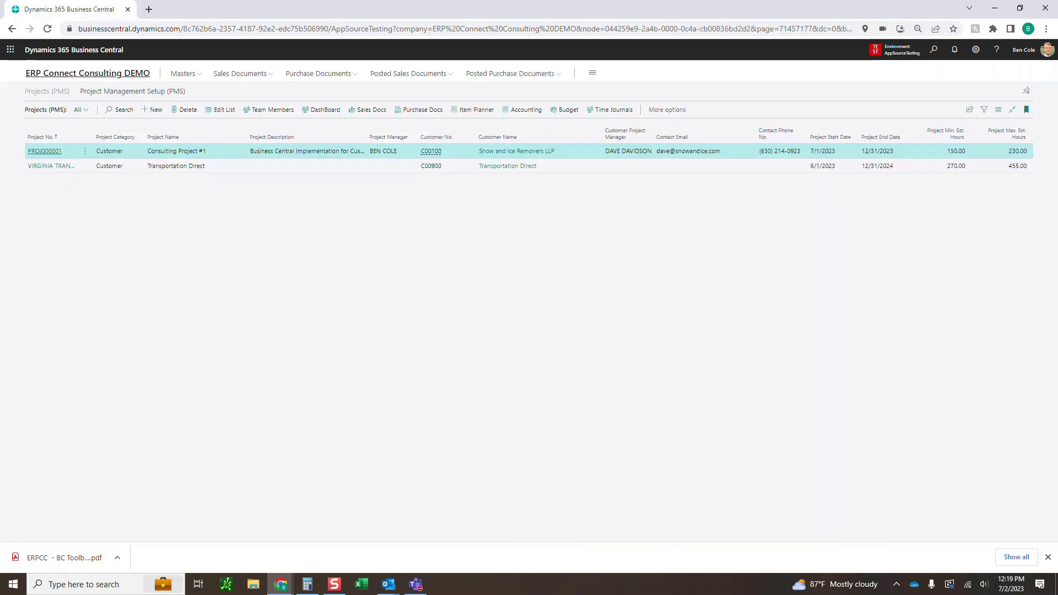
click(69, 73)
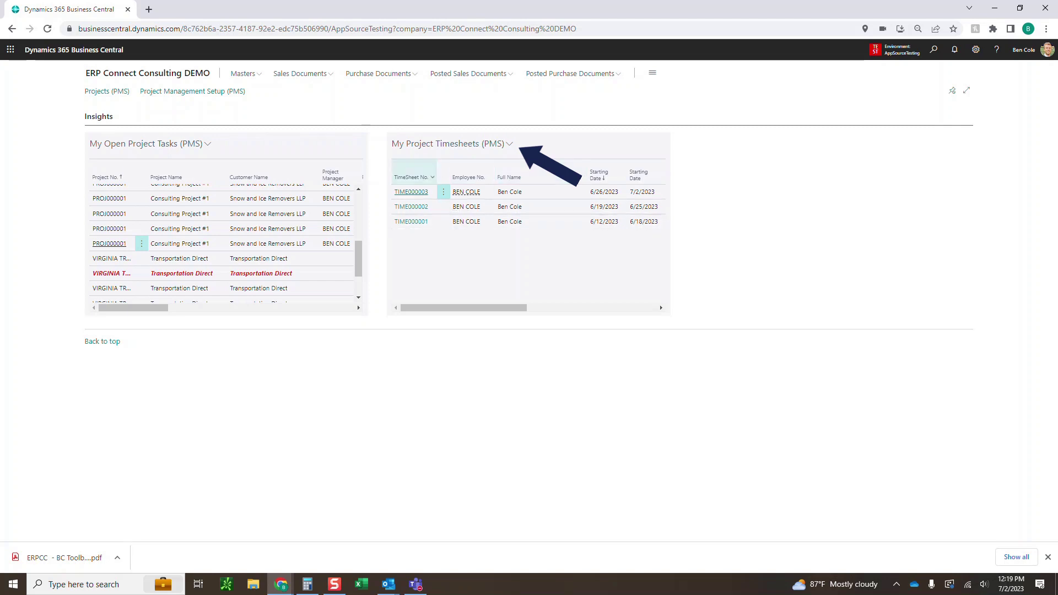
click(411, 191)
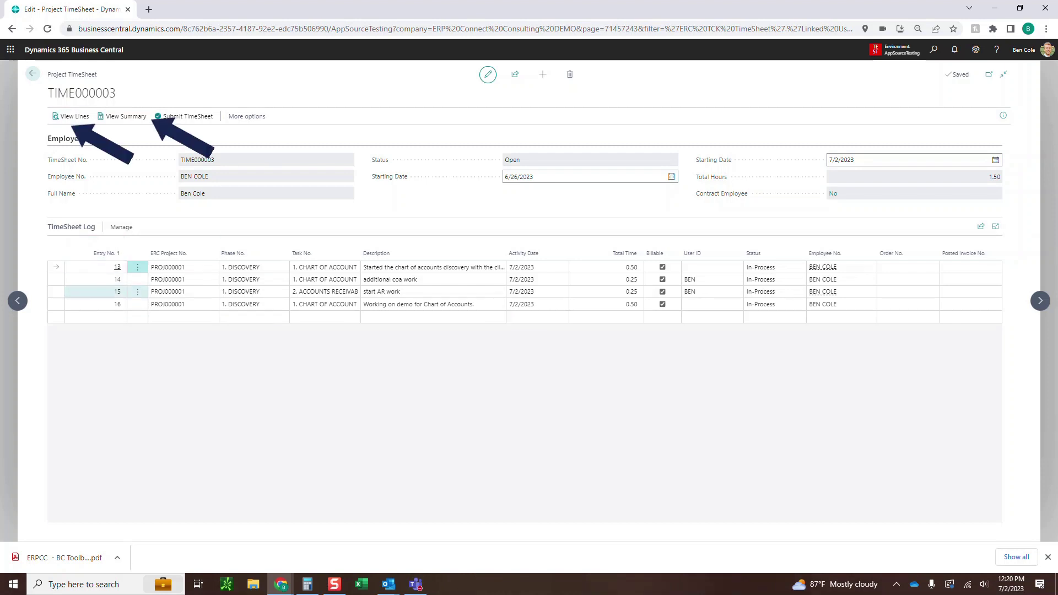
Add a log line for PROJ000001, phase 1. DISCOVERY, task 1. CHART OF ACCOUNT
click(101, 316)
click(212, 317)
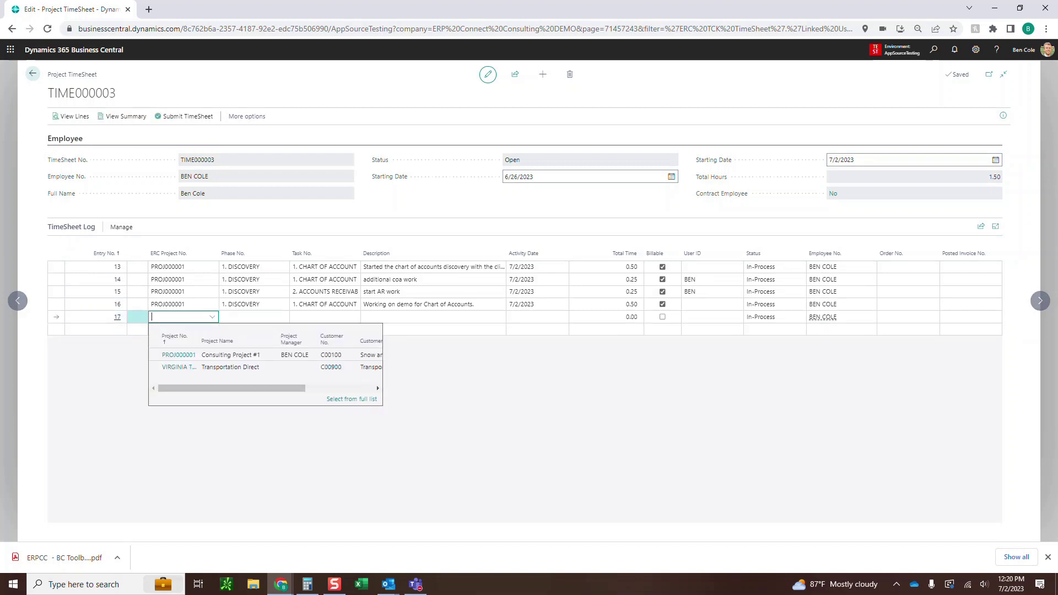
click(167, 355)
click(253, 317)
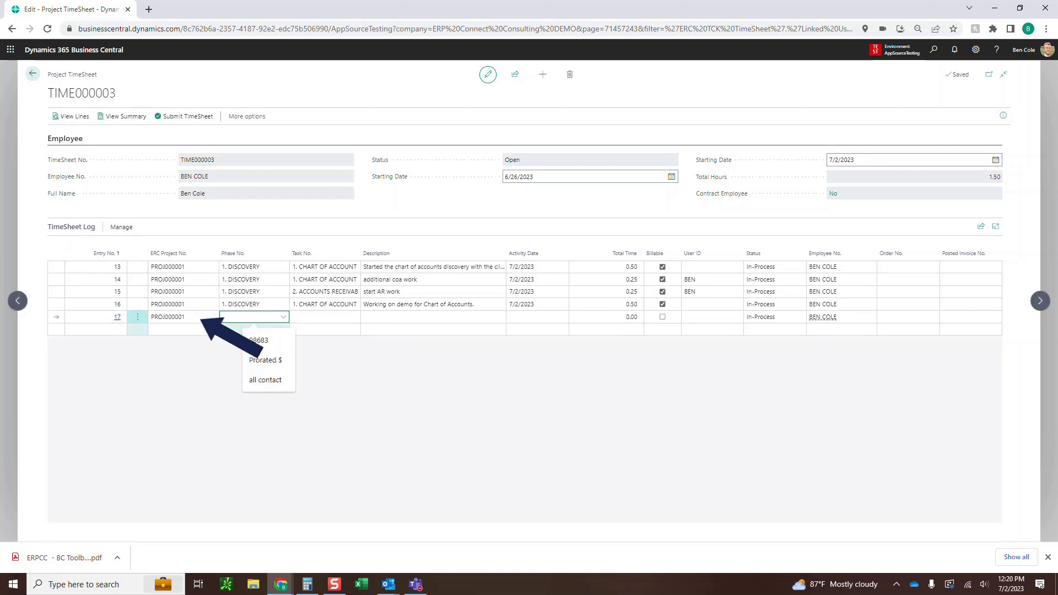
click(283, 317)
click(371, 354)
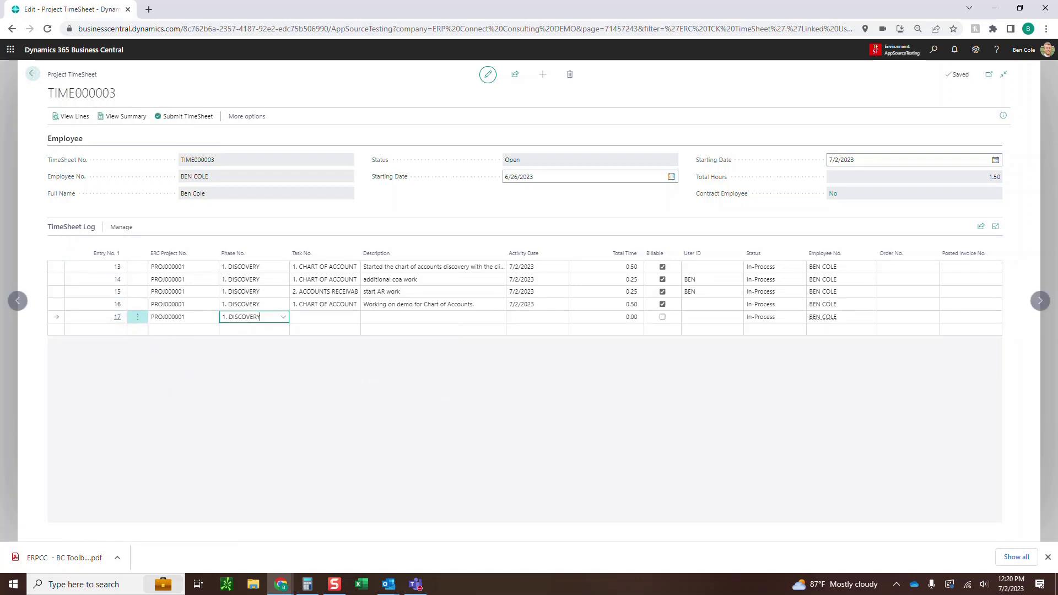
click(325, 317)
click(355, 316)
click(405, 354)
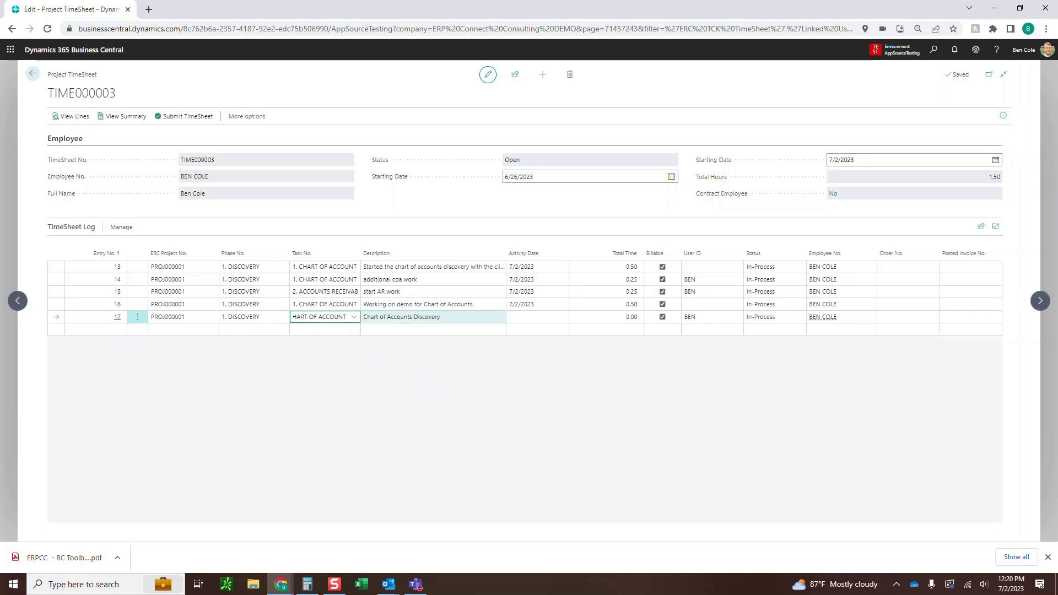
Append '- working with revenue accounts' to the description, date it 7/2/2023, and enter 1.00 hours
click(433, 317)
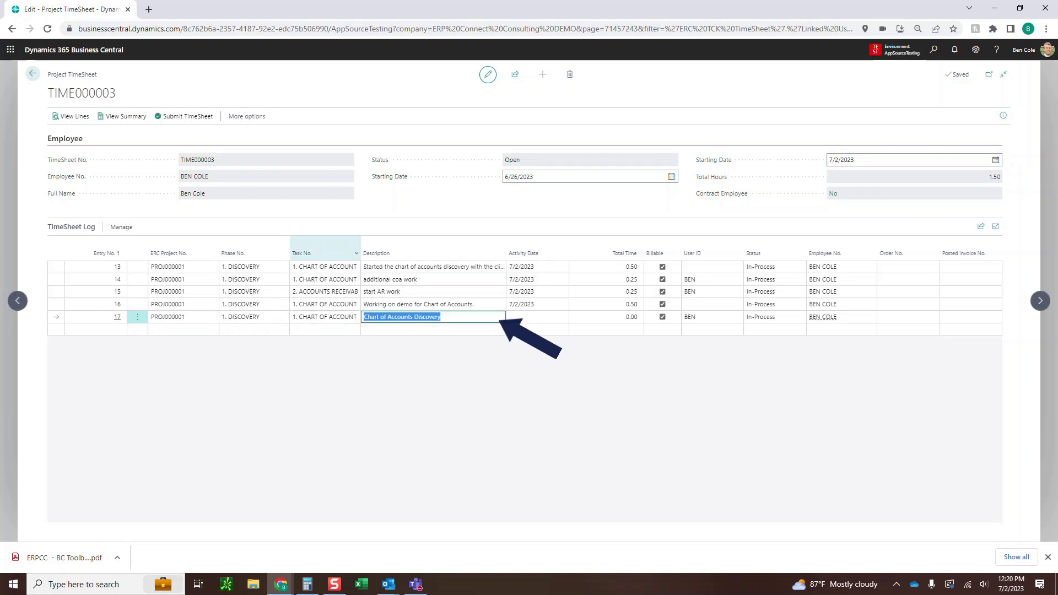
key(F2)
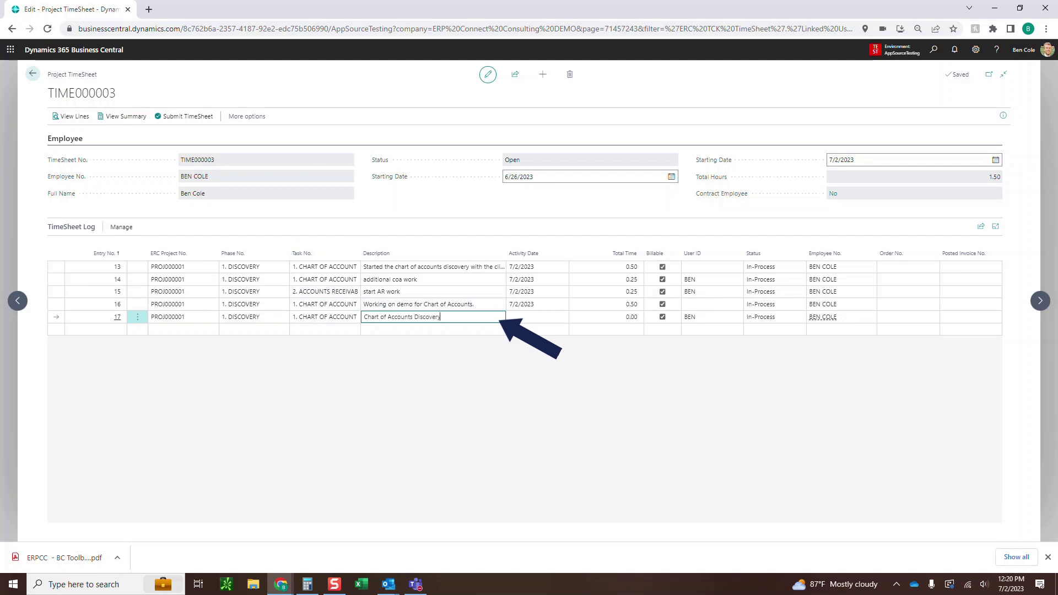
text(- working with revenue accounts)
key(Tab)
text(t)
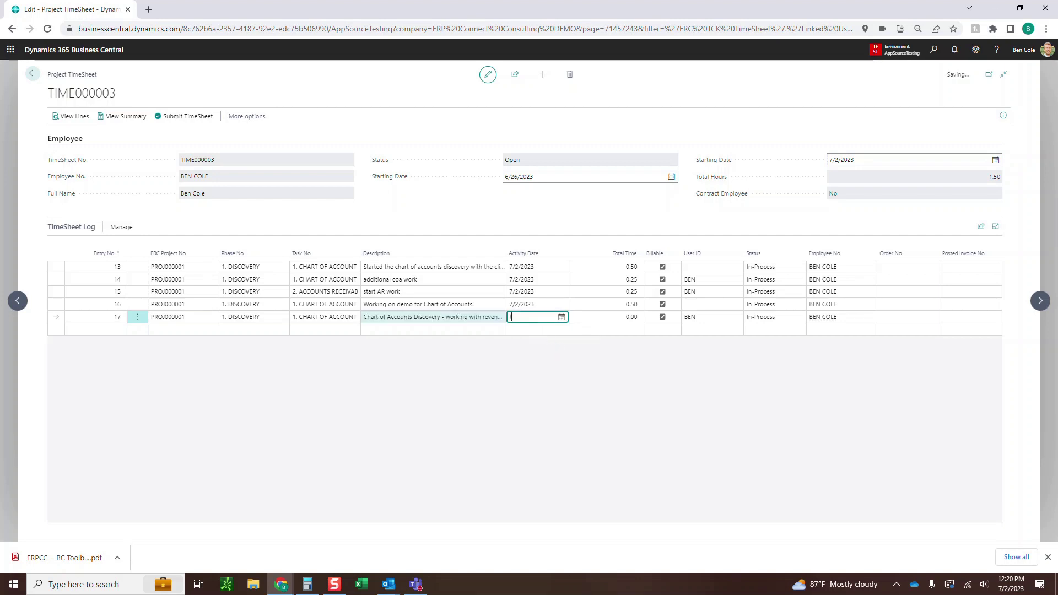
key(Tab)
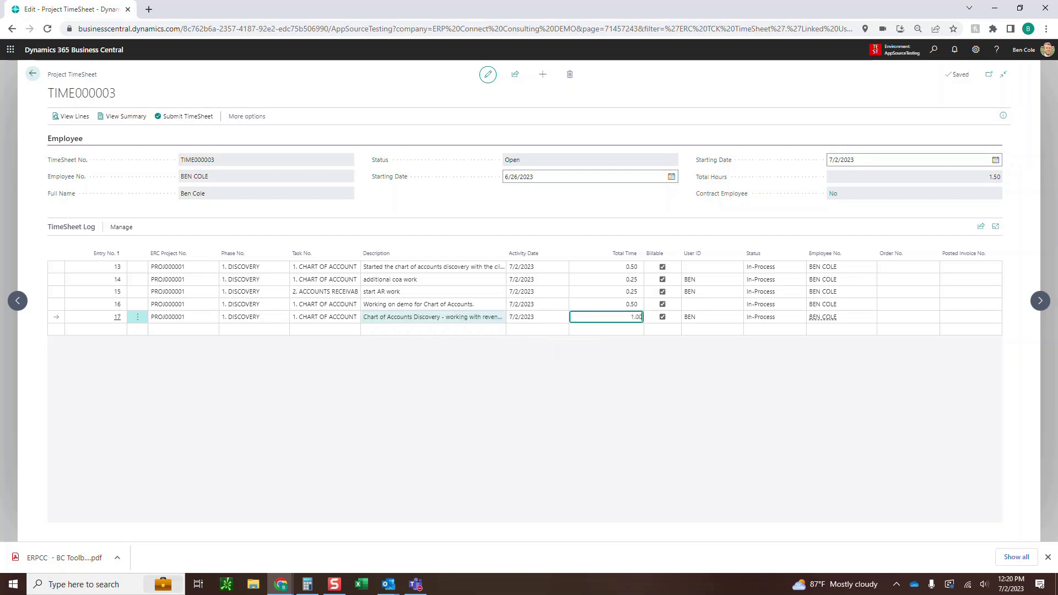
text(1.00)
key(Return)
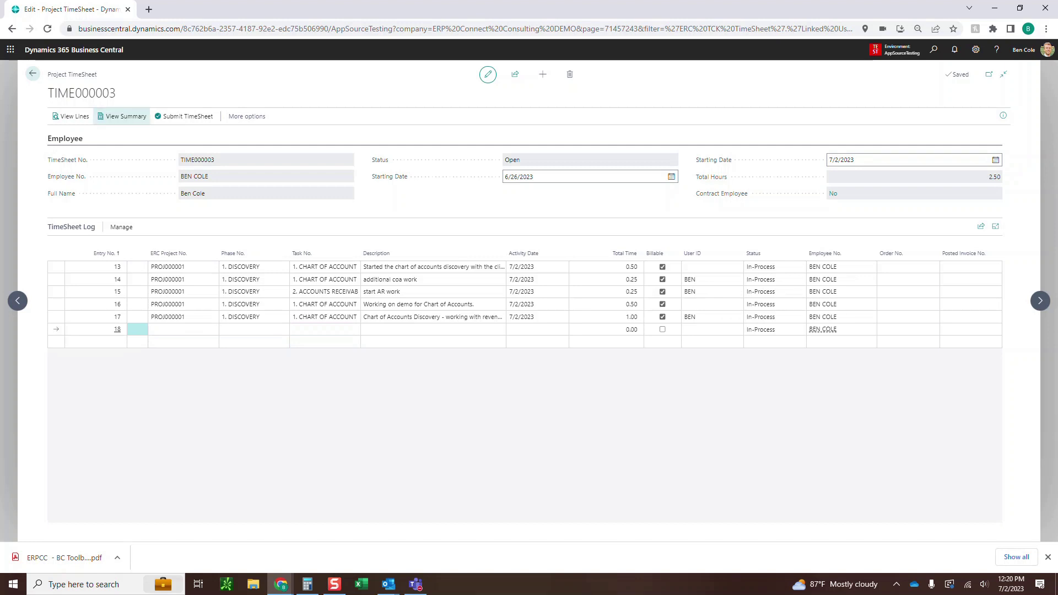
Switch the log to the daily summary and inspect the AR entry's details
click(122, 116)
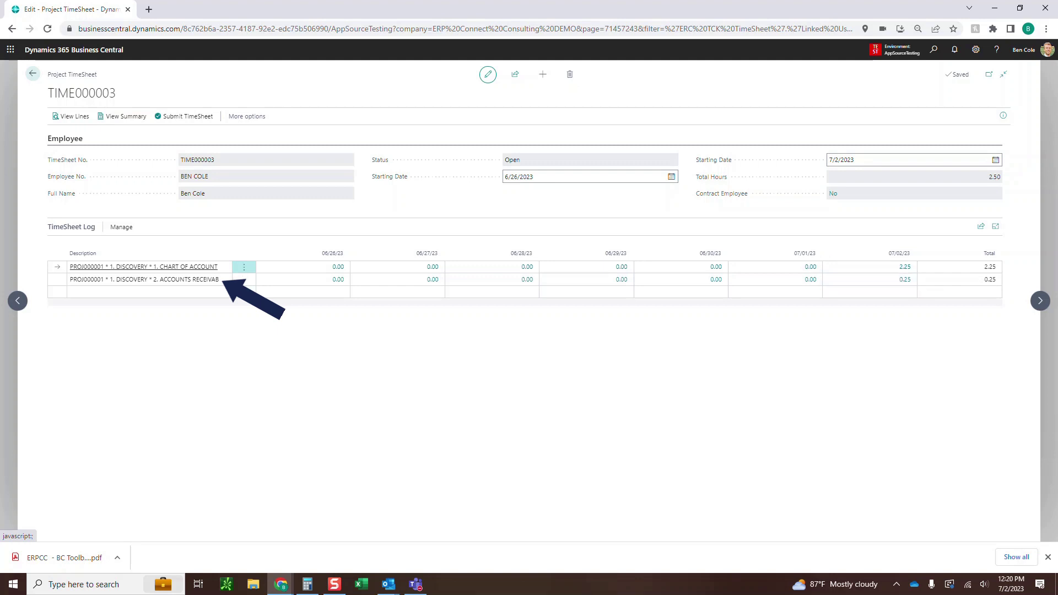
click(904, 279)
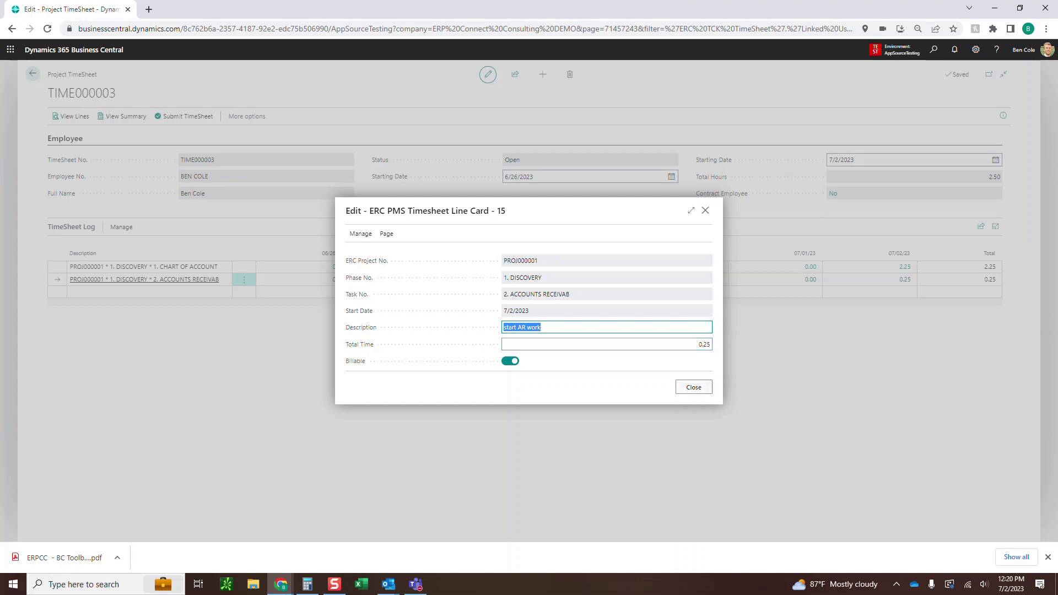
click(694, 387)
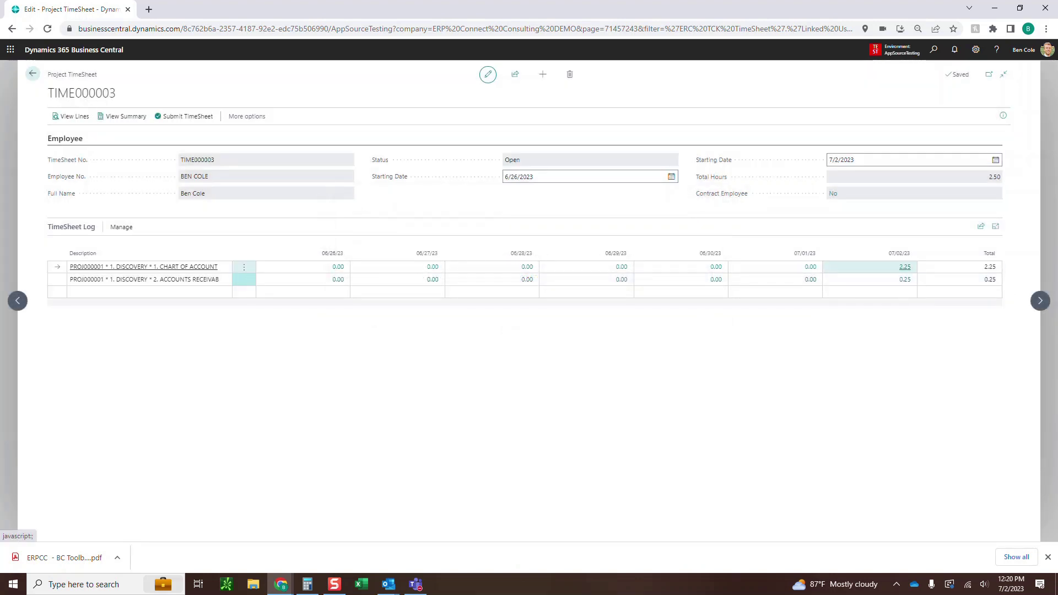
Review the timesheet lines behind the 2.25 Chart of Account hours on 07/02
click(904, 267)
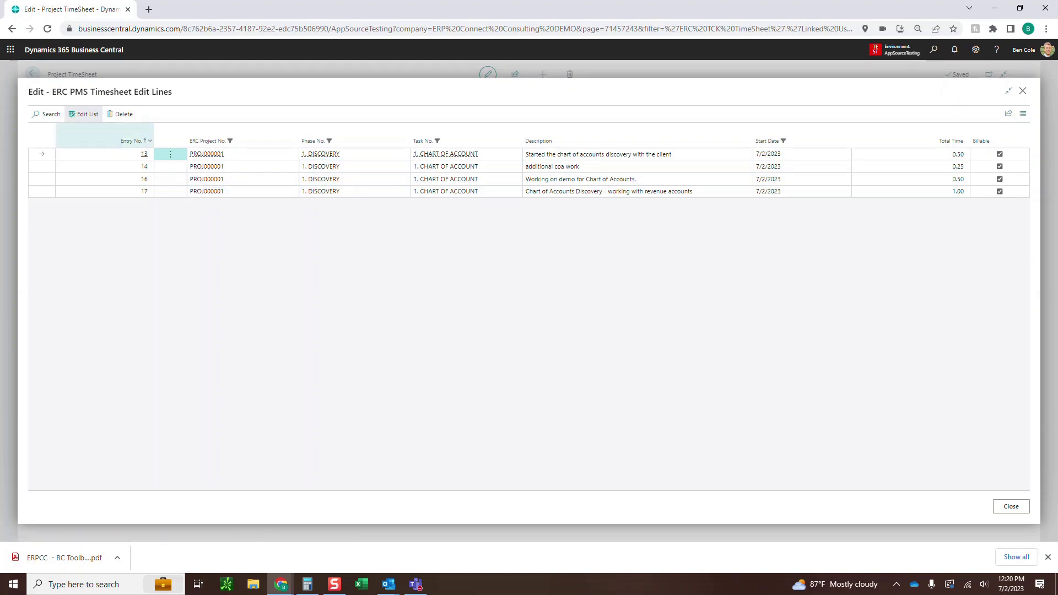
drag(98, 92, 173, 92)
click(182, 93)
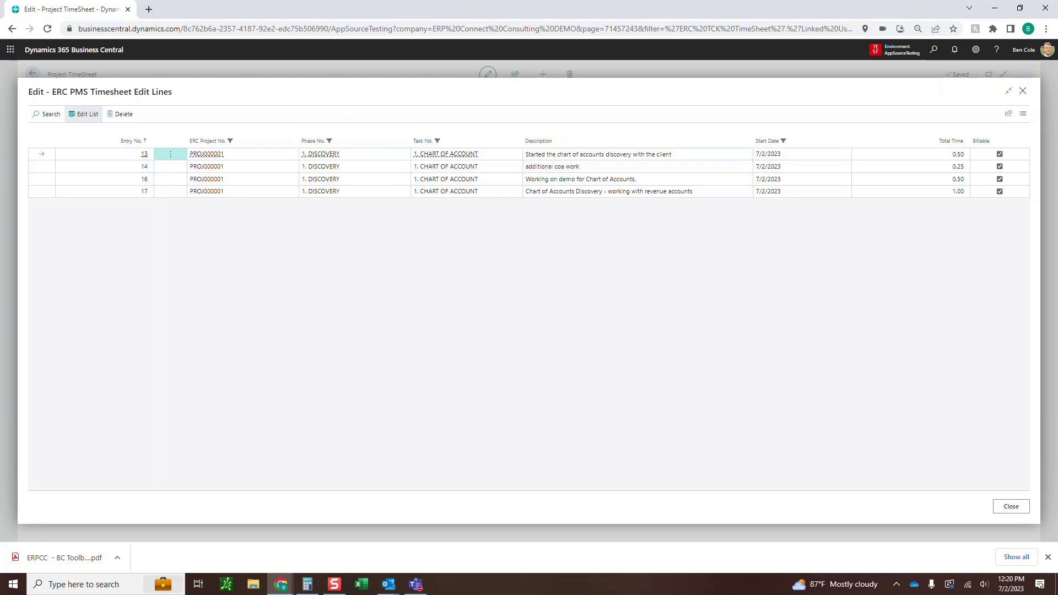
click(1011, 506)
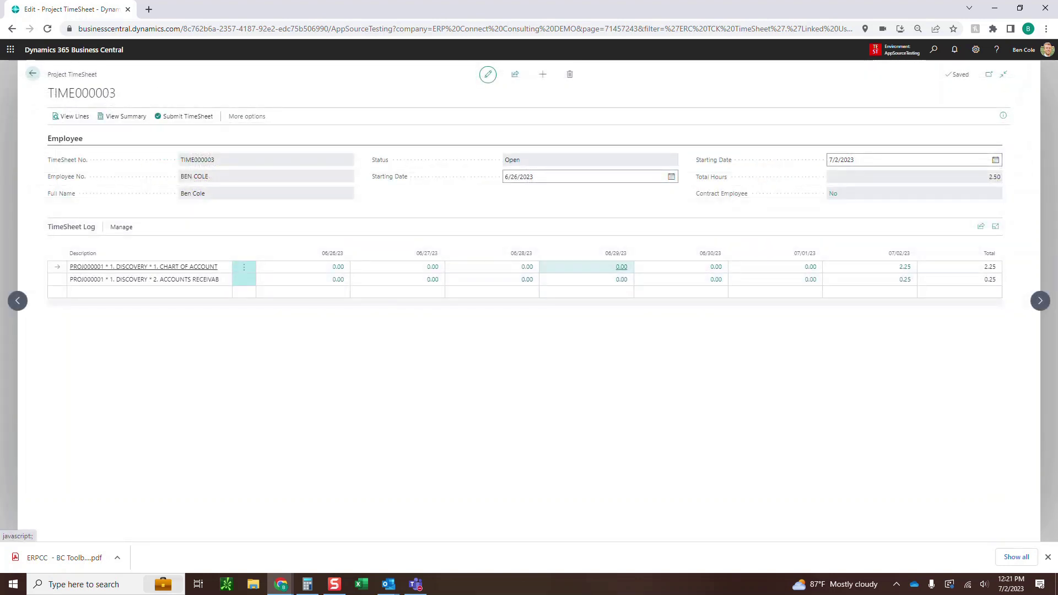
Log 0.50 AR Discovery hours on 06/29 noted '- missed time from timesheet', then close the timesheet
click(621, 279)
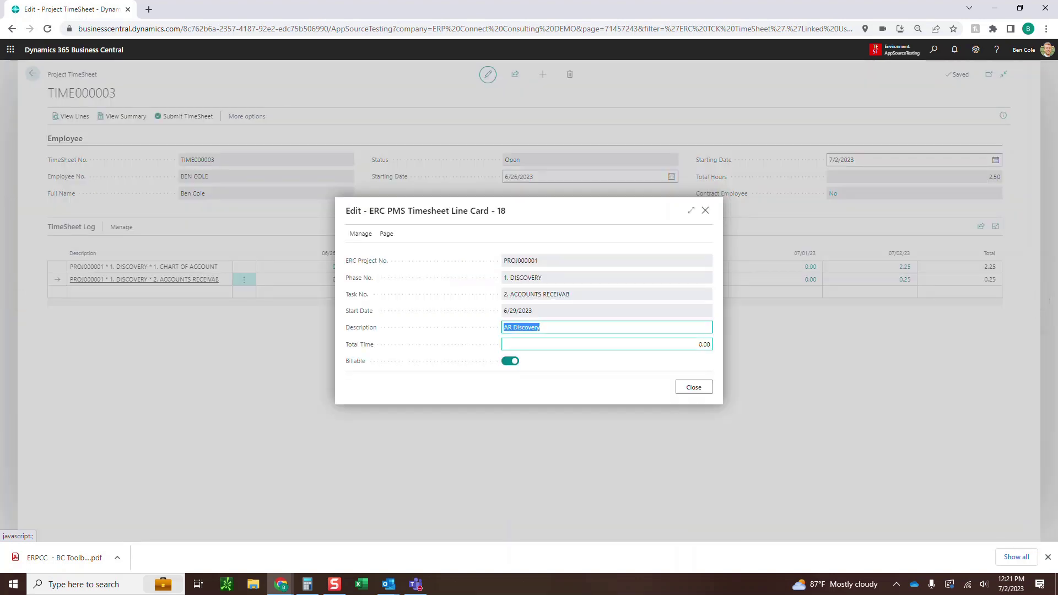
click(541, 327)
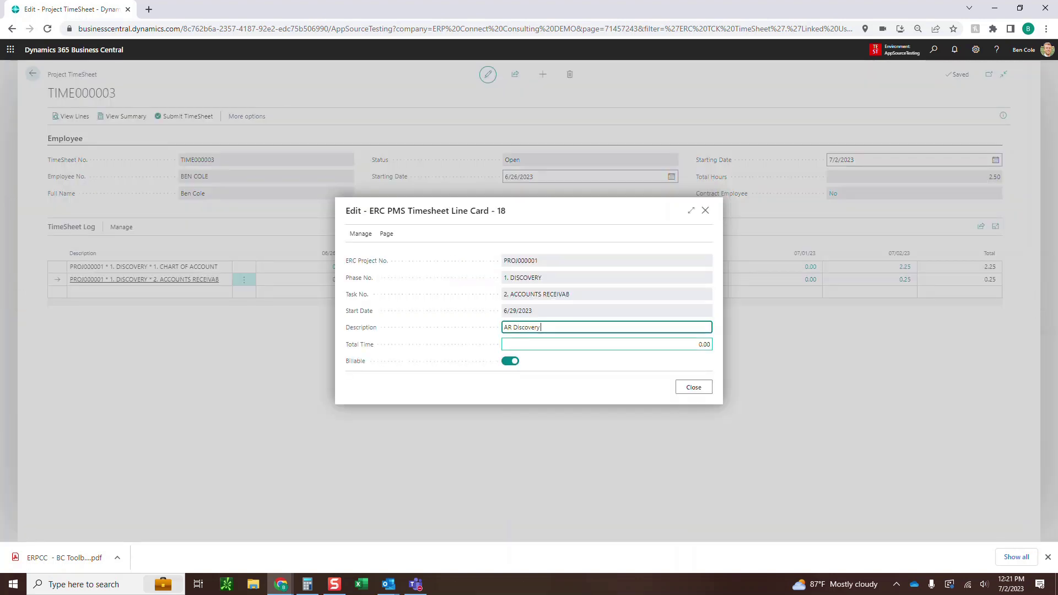
text(- missed time from timesheet)
key(Tab)
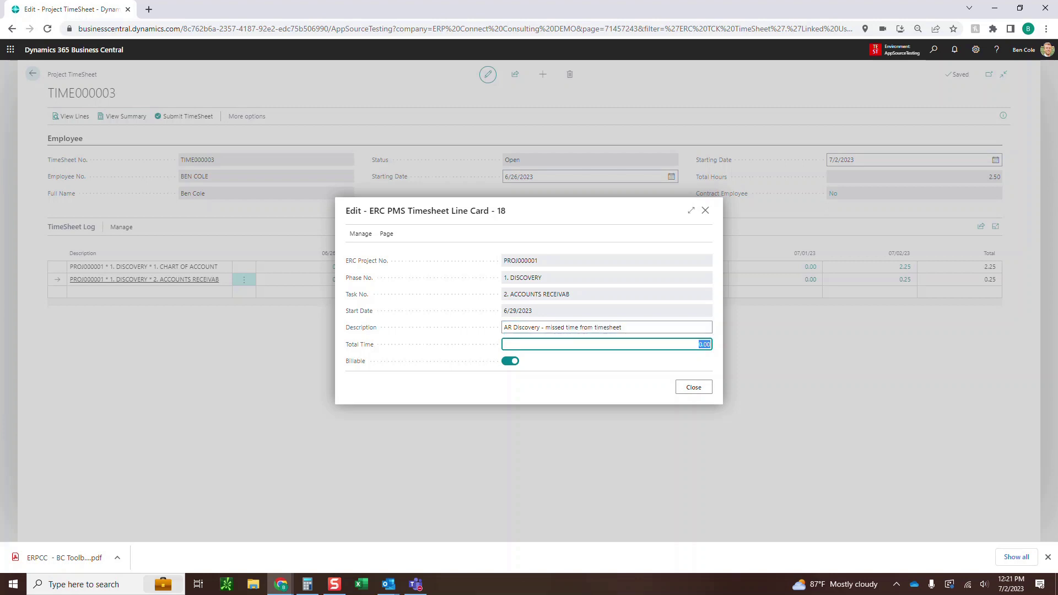
text(0.50)
click(707, 387)
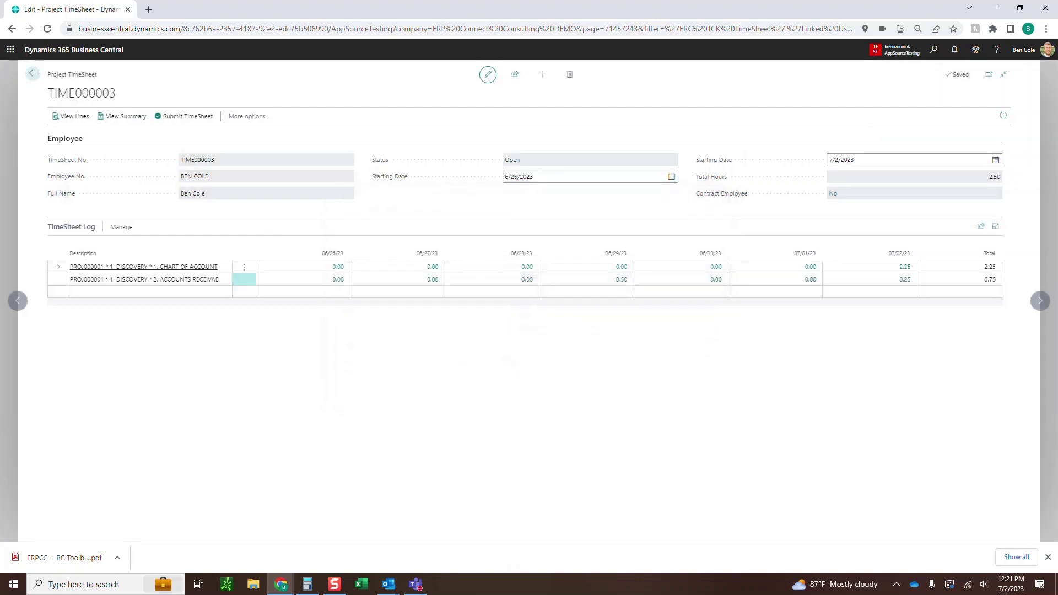
click(72, 116)
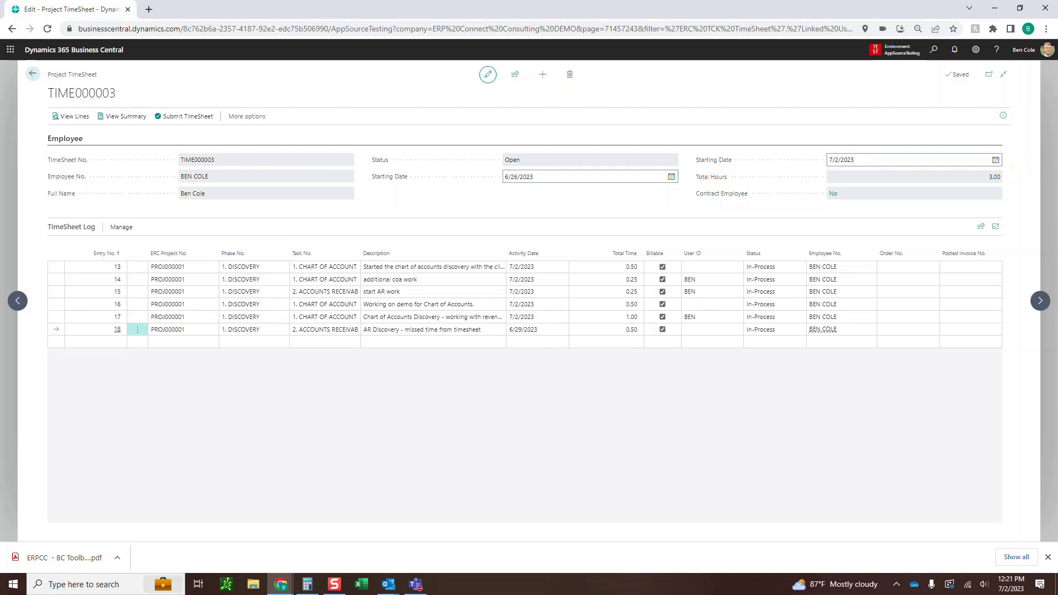
click(33, 73)
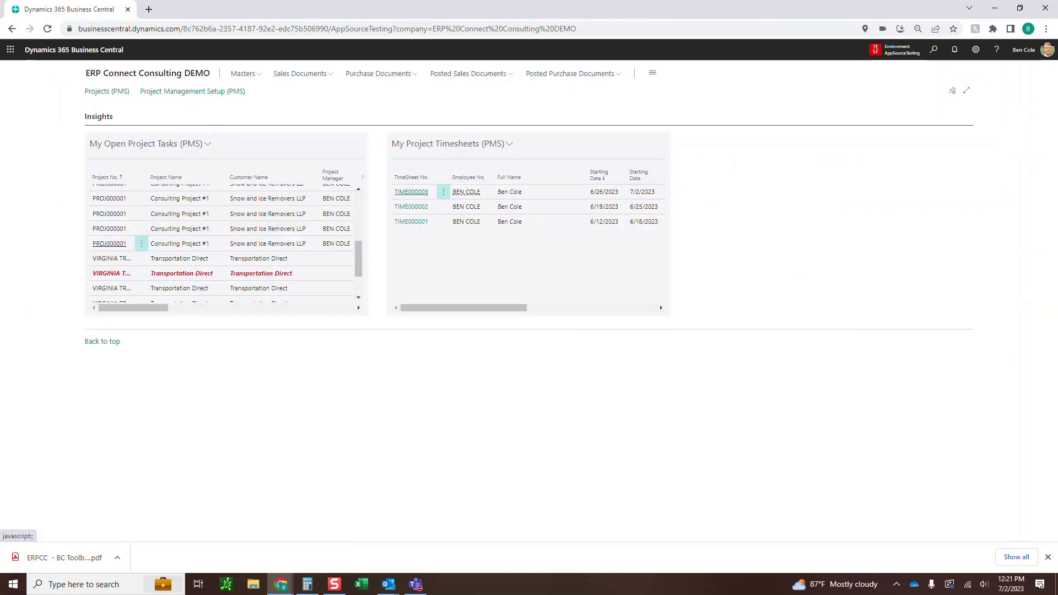
Open PROJ000001 and recalculate its percent complete, raising it to 4.00
click(107, 91)
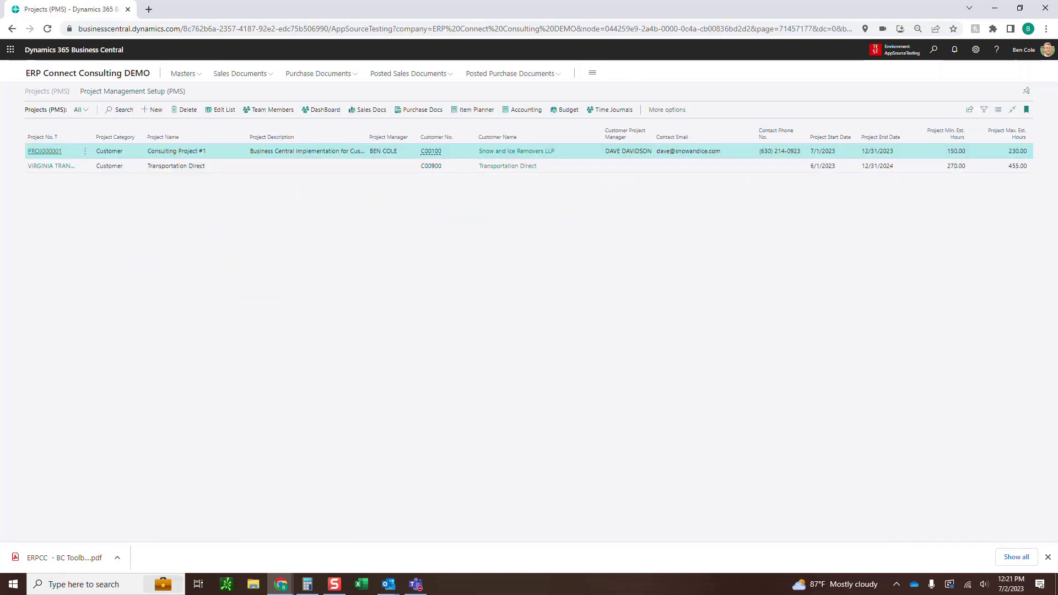
click(45, 151)
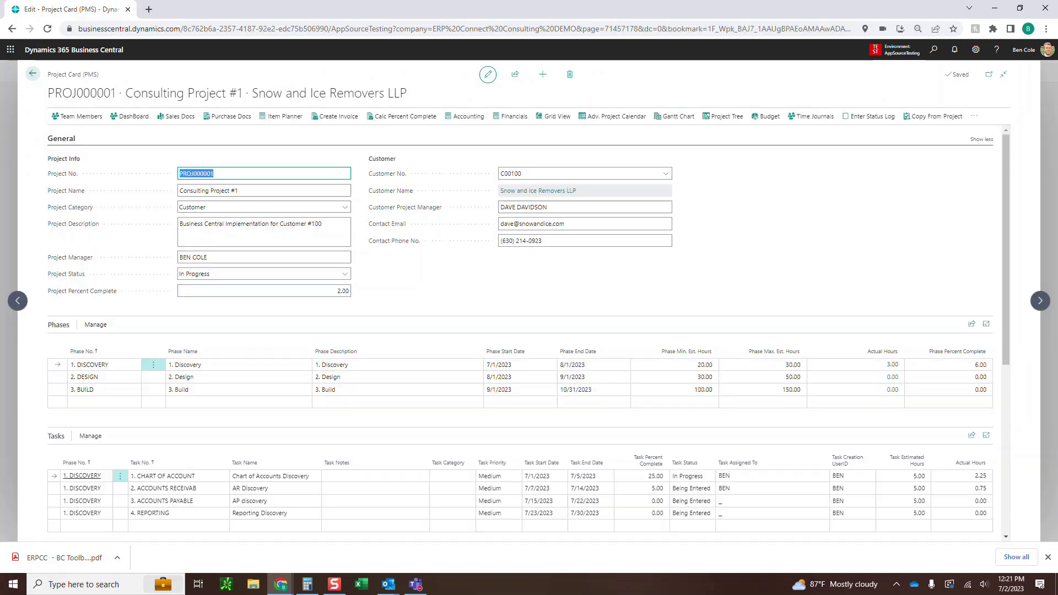
click(405, 117)
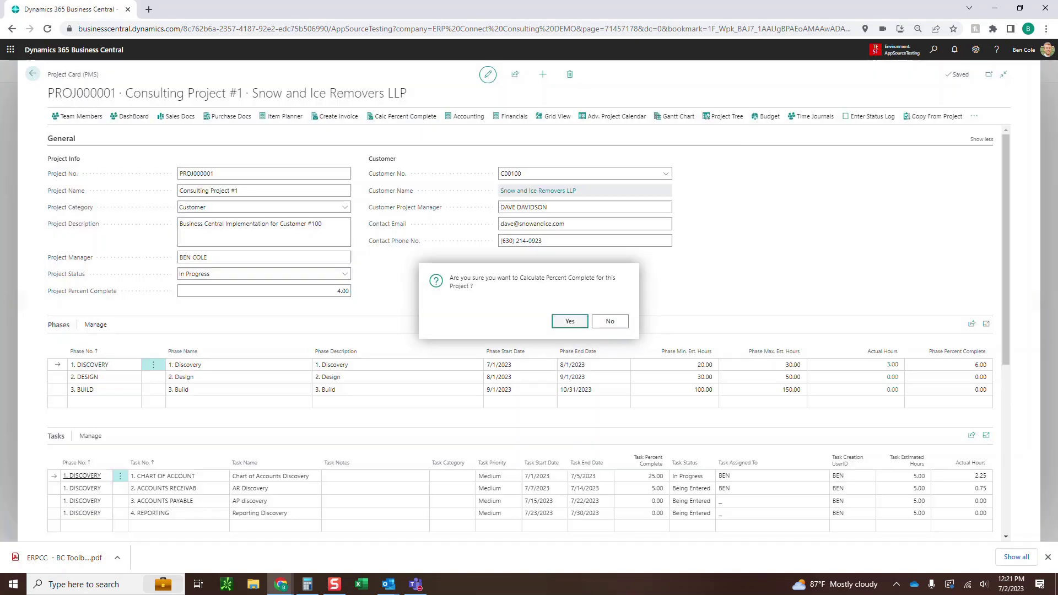
click(573, 316)
scroll(528, 330, down, 2)
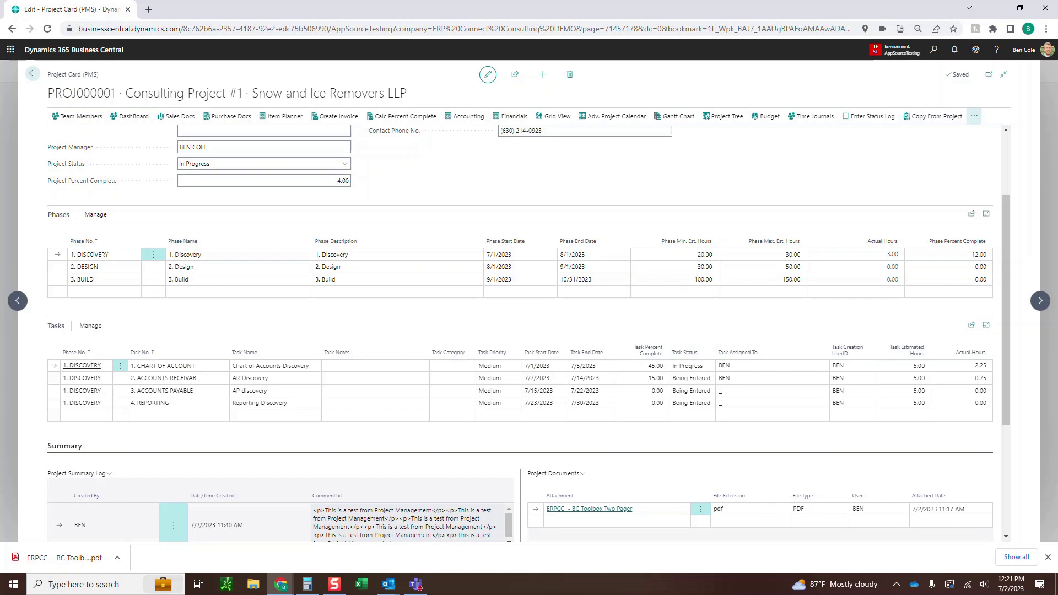
click(974, 116)
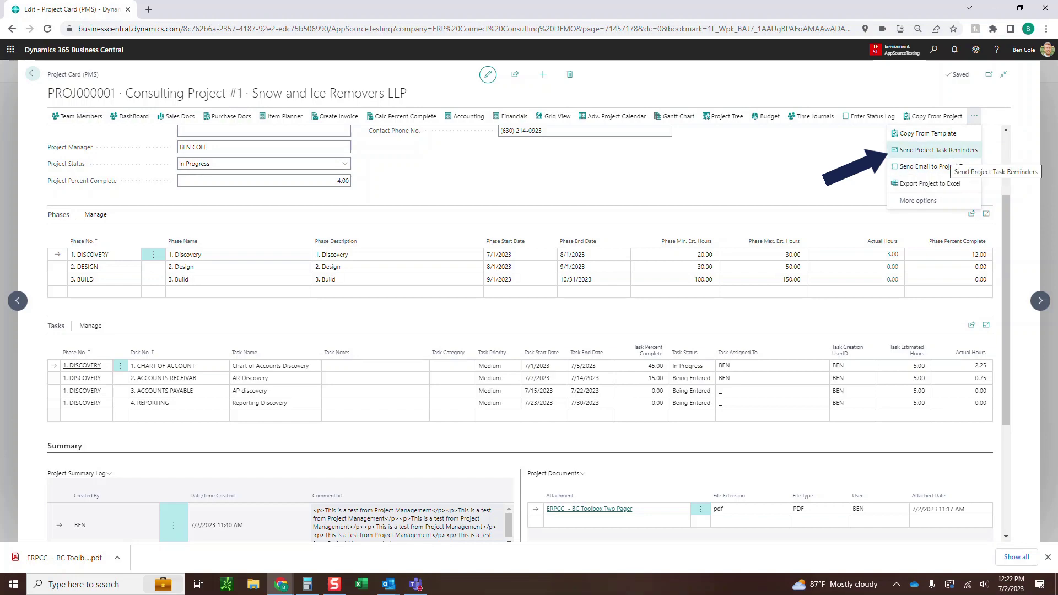
Send past-due task reminders for PROJ000001 and open the Chart of Accounts Discovery reminder email in Outlook
click(939, 150)
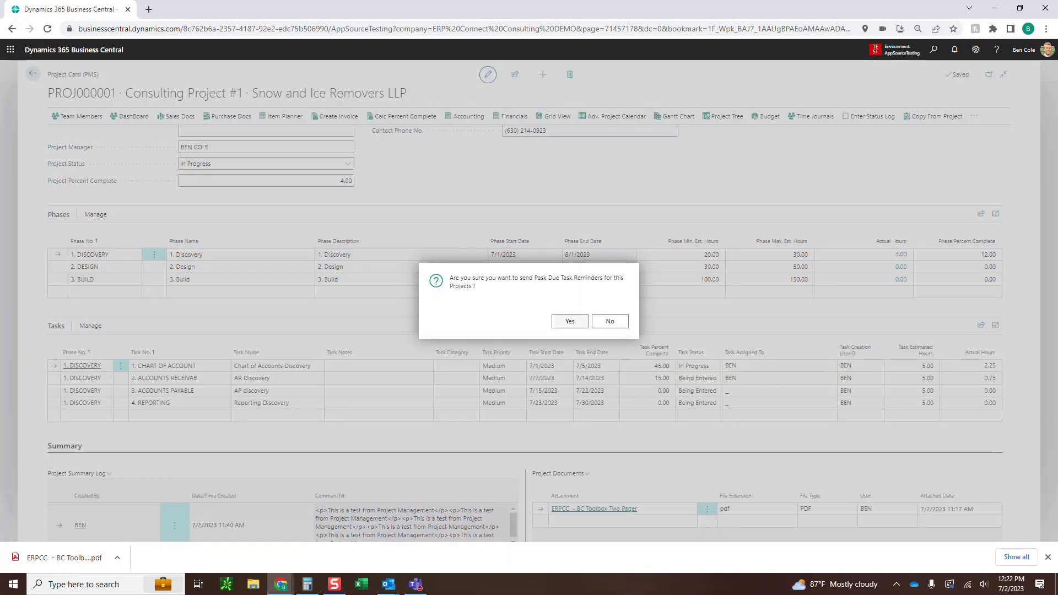
key(Return)
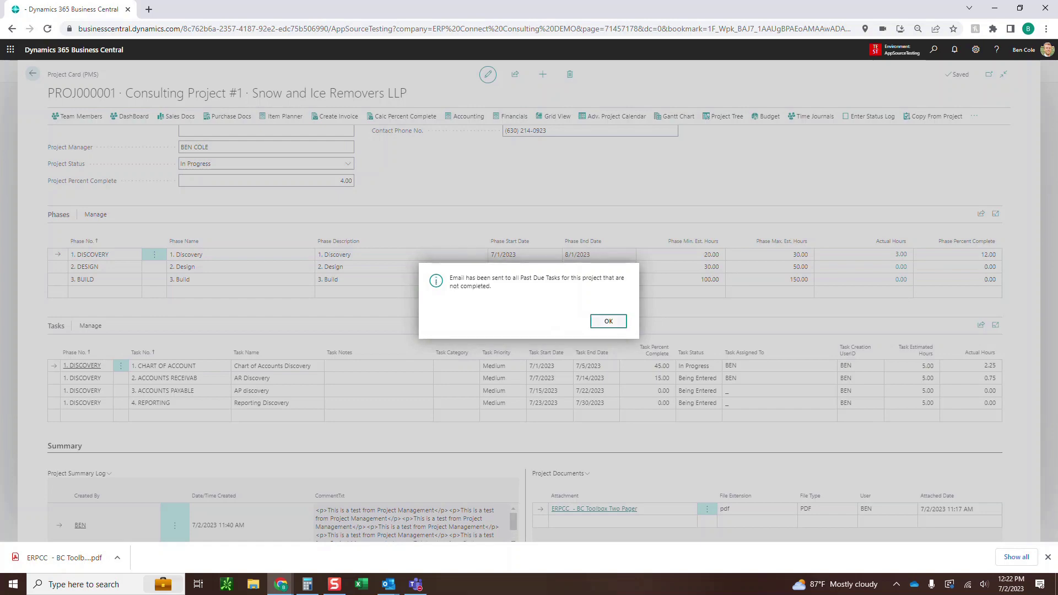
key(Return)
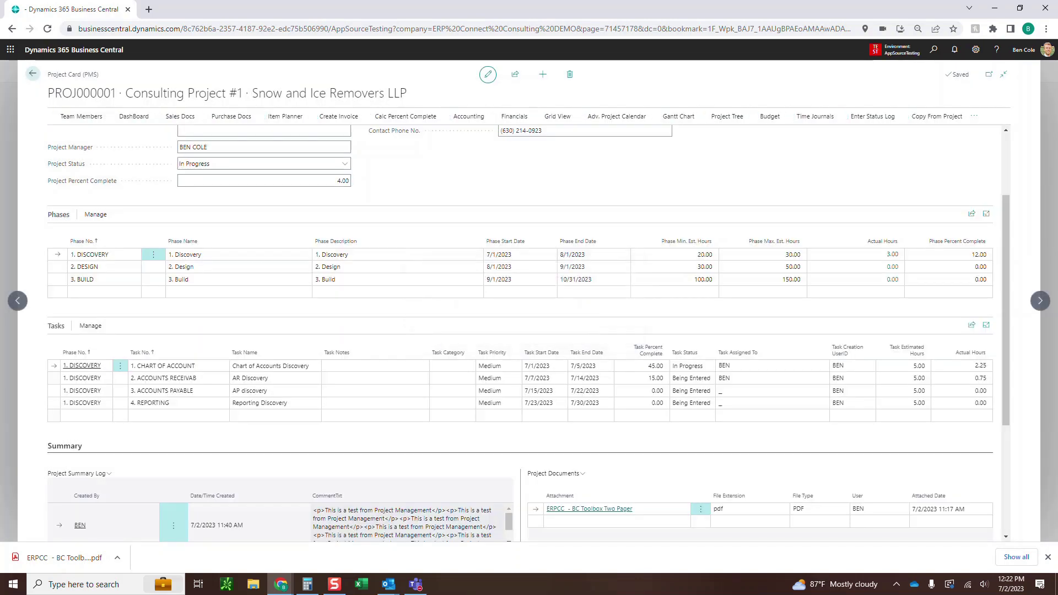
key(alt+Tab)
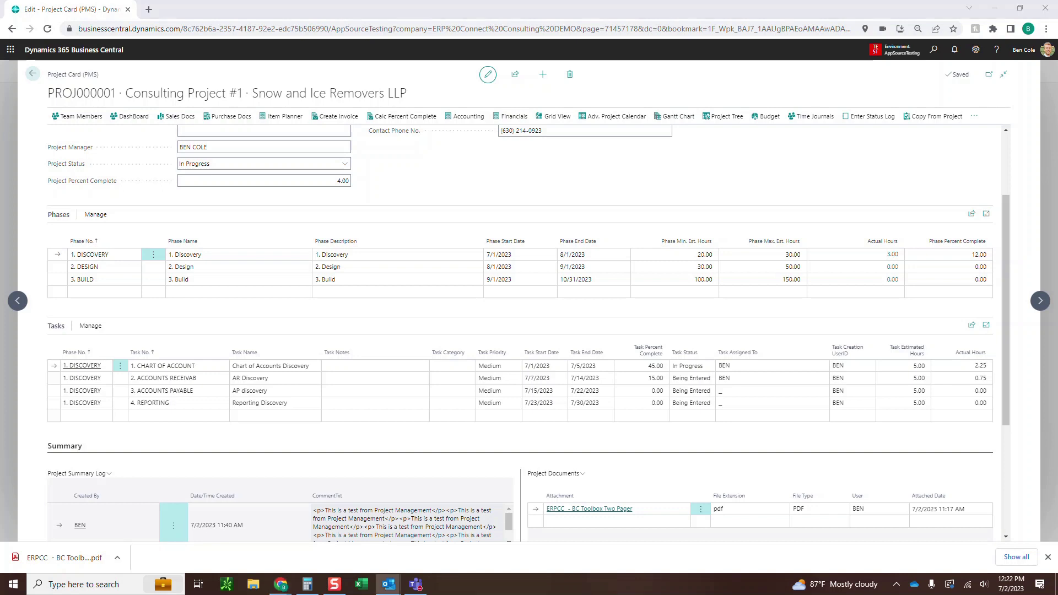
key(Return)
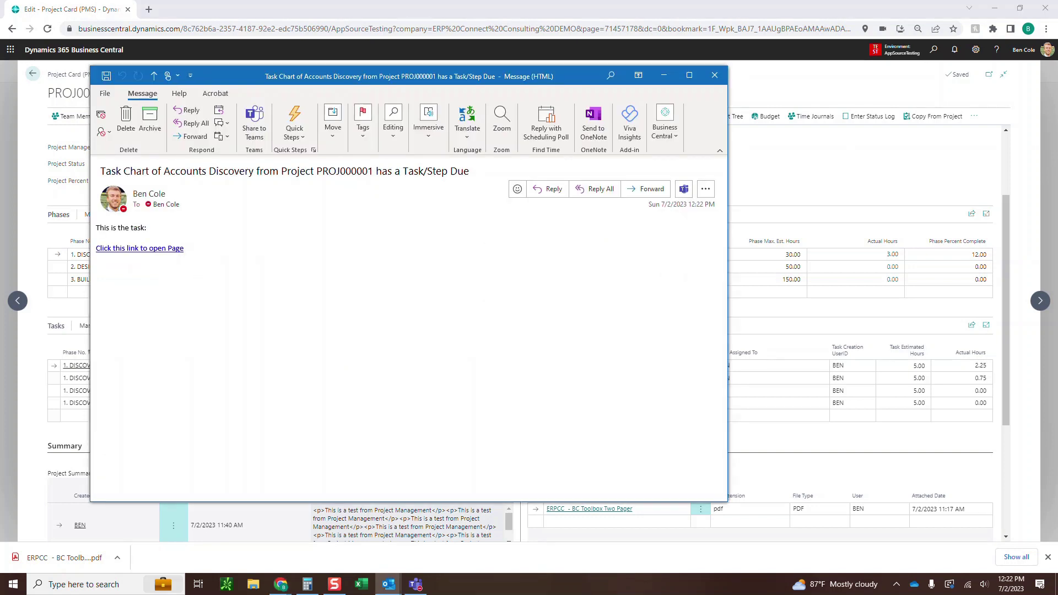
Open the Chart of Accounts Discovery task card from the reminder email's page link
drag(101, 171, 451, 171)
click(457, 171)
click(139, 249)
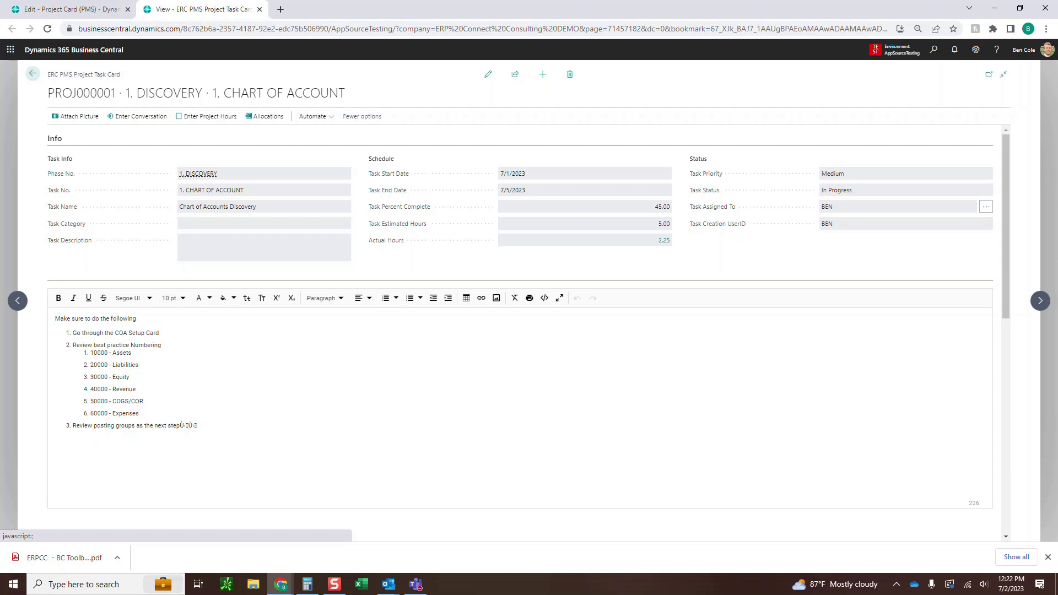
Return to the project member home page and briefly view the AR Discovery task
scroll(520, 331, down, 6)
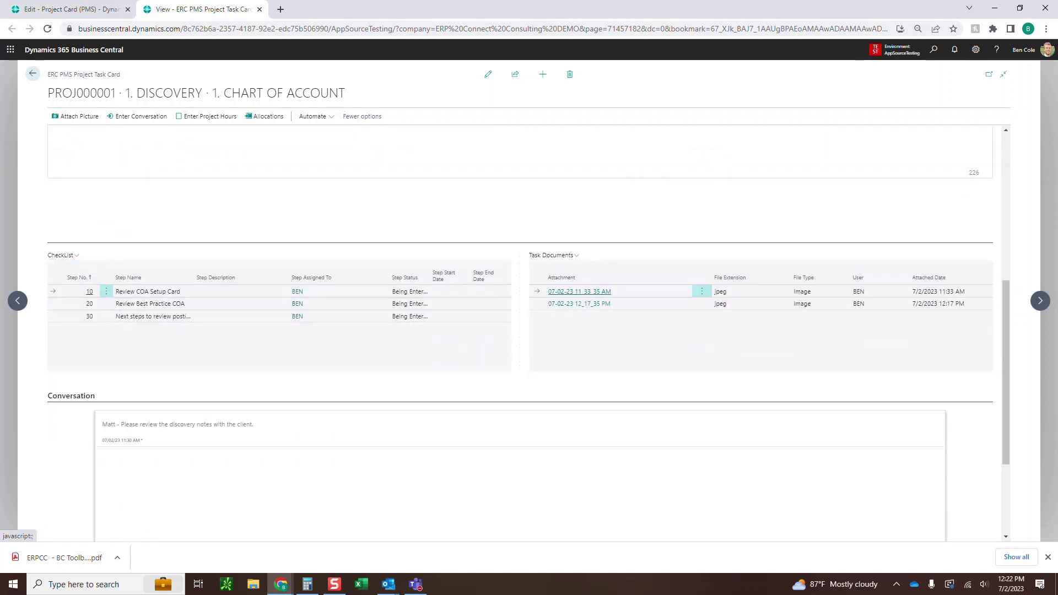
scroll(520, 331, down, 2)
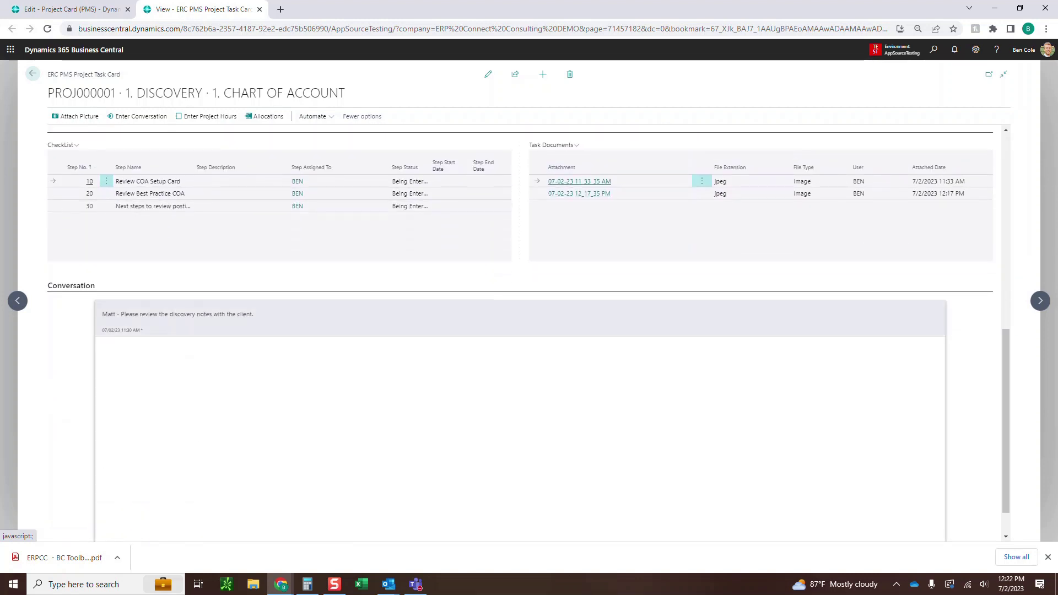
scroll(520, 331, up, 8)
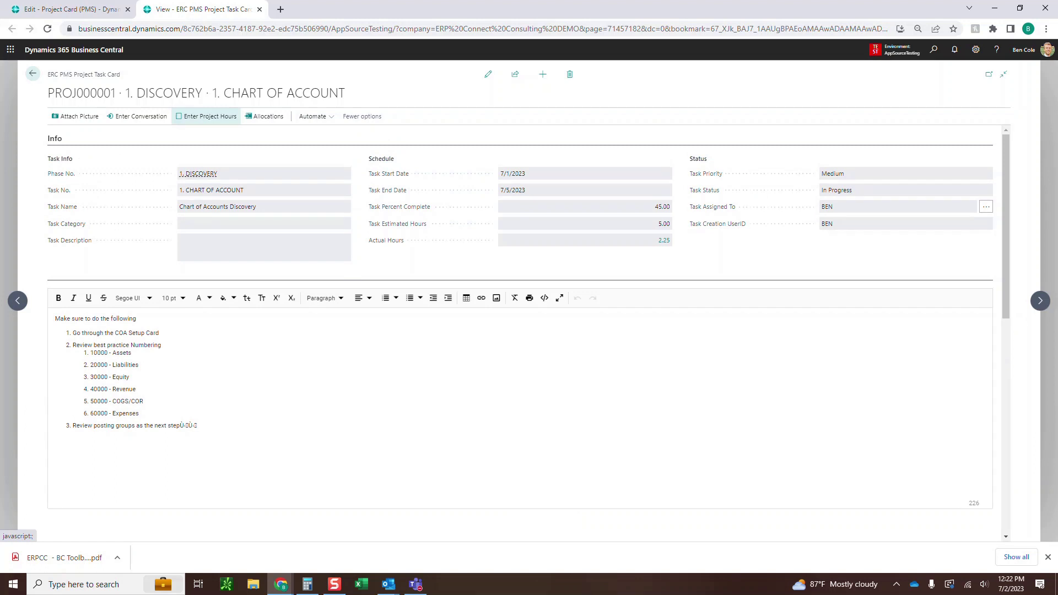
click(33, 74)
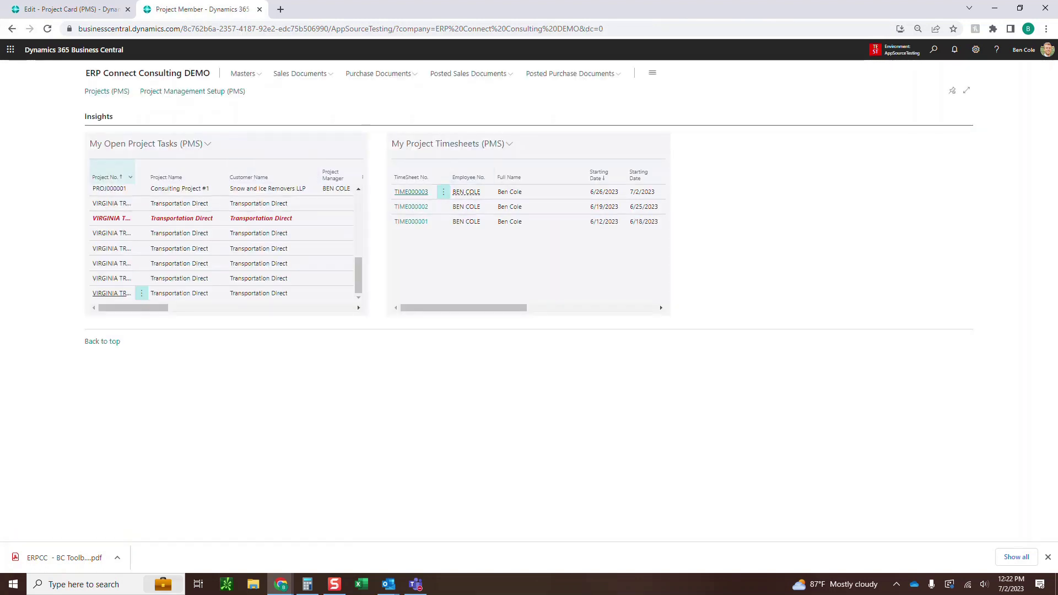
scroll(226, 243, up, 5)
click(109, 207)
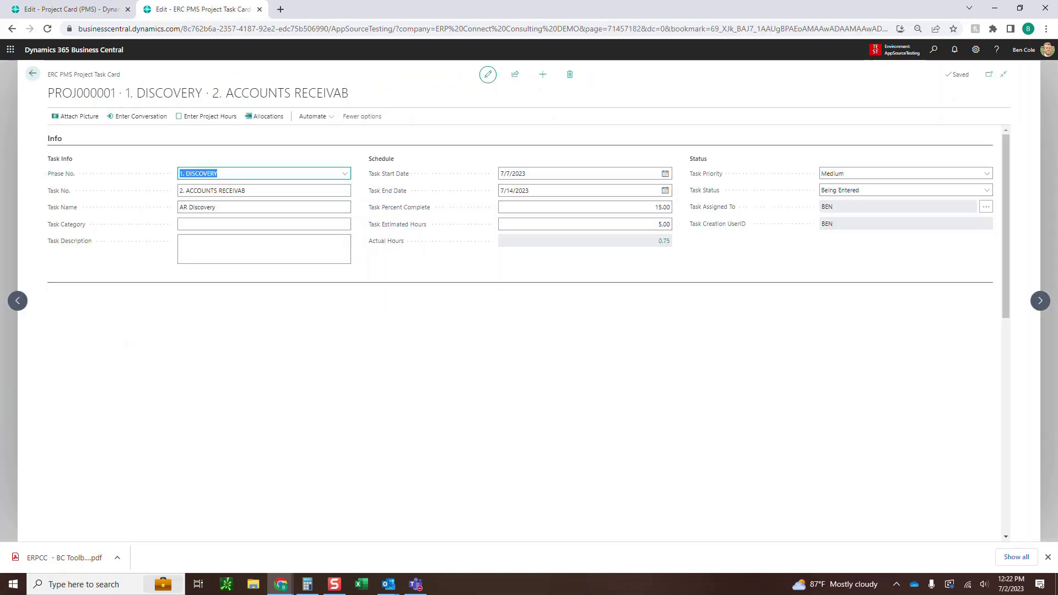
click(32, 74)
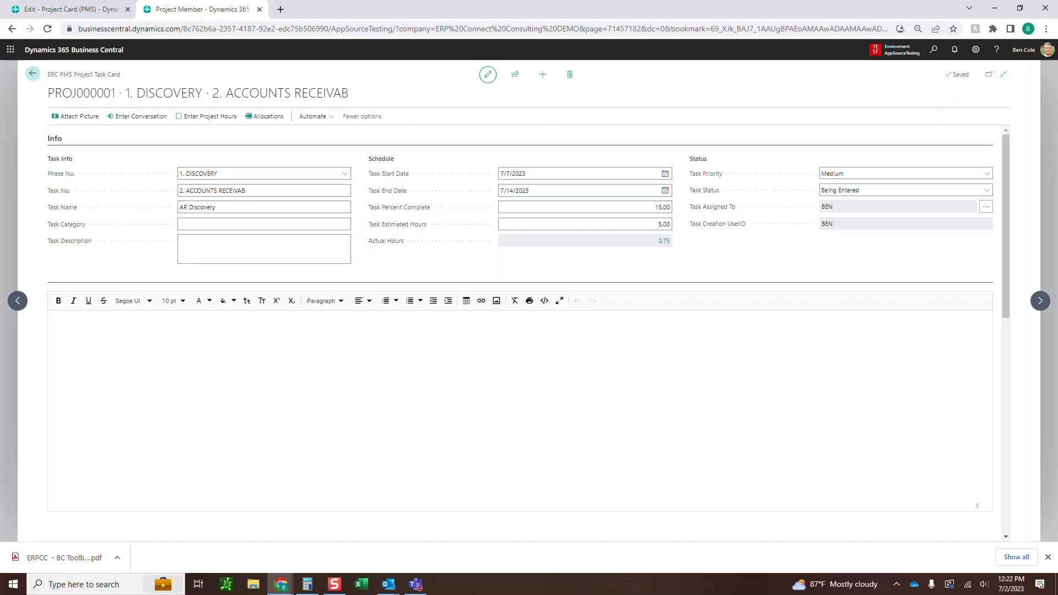
Open the PROJ000001 Consulting Project #1 card from the Projects list and show more actions
click(107, 92)
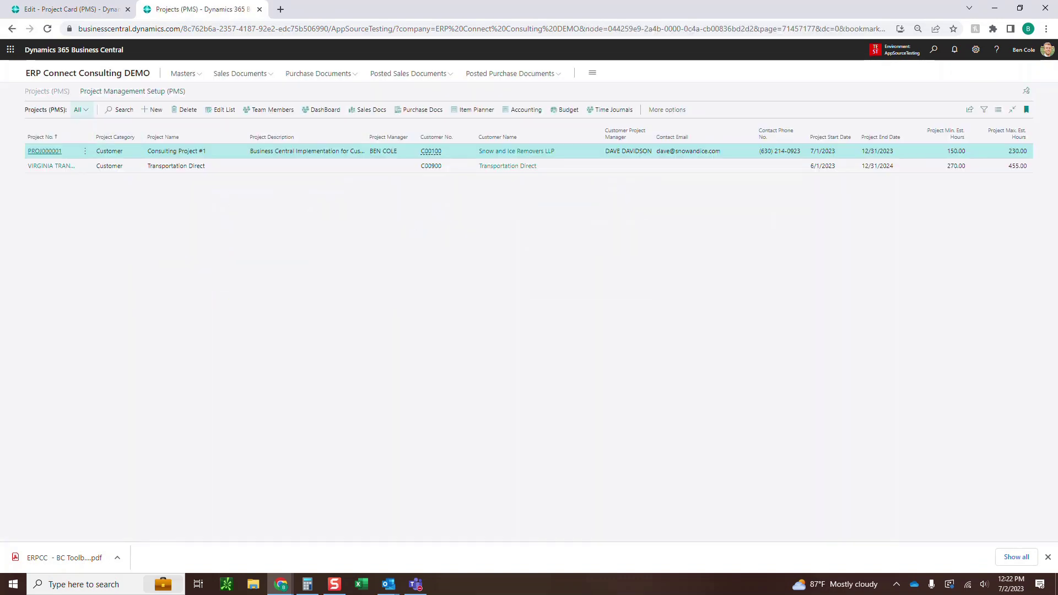
click(45, 151)
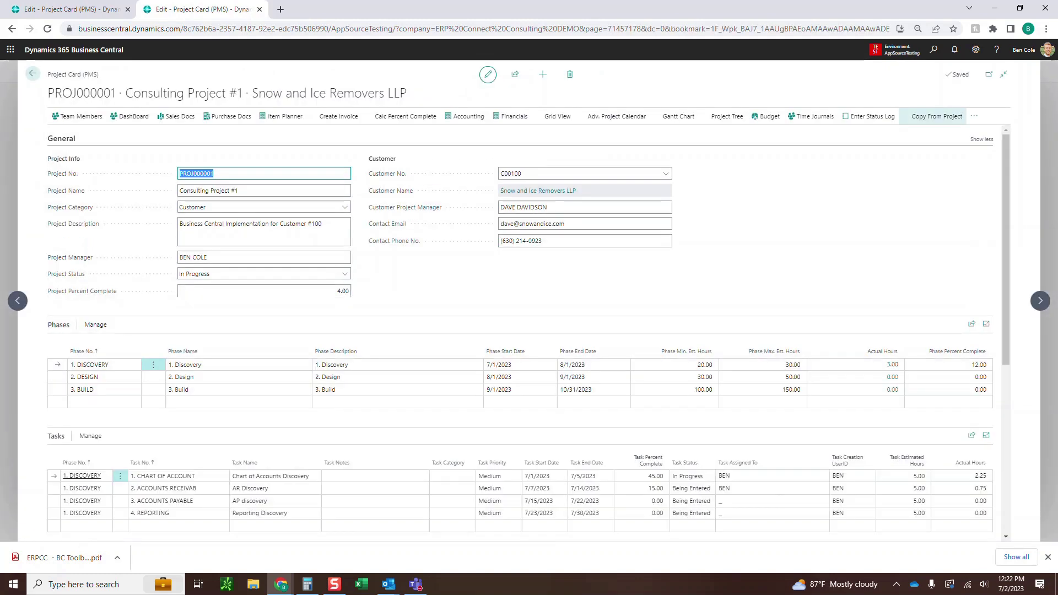
click(974, 116)
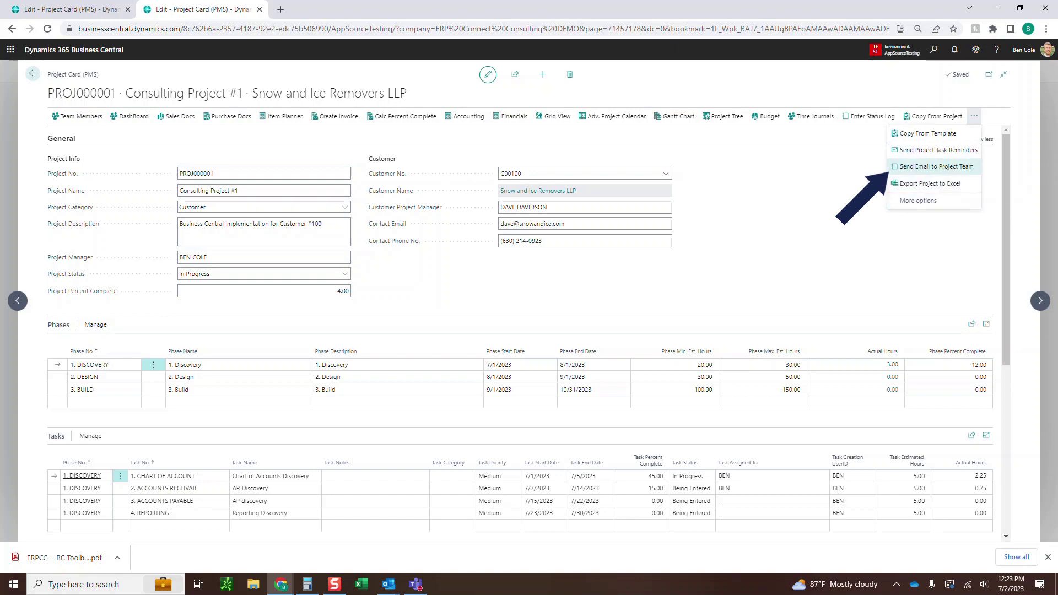
Email the project team 'Can everyone meet this friday to…' about discussing go live
click(936, 167)
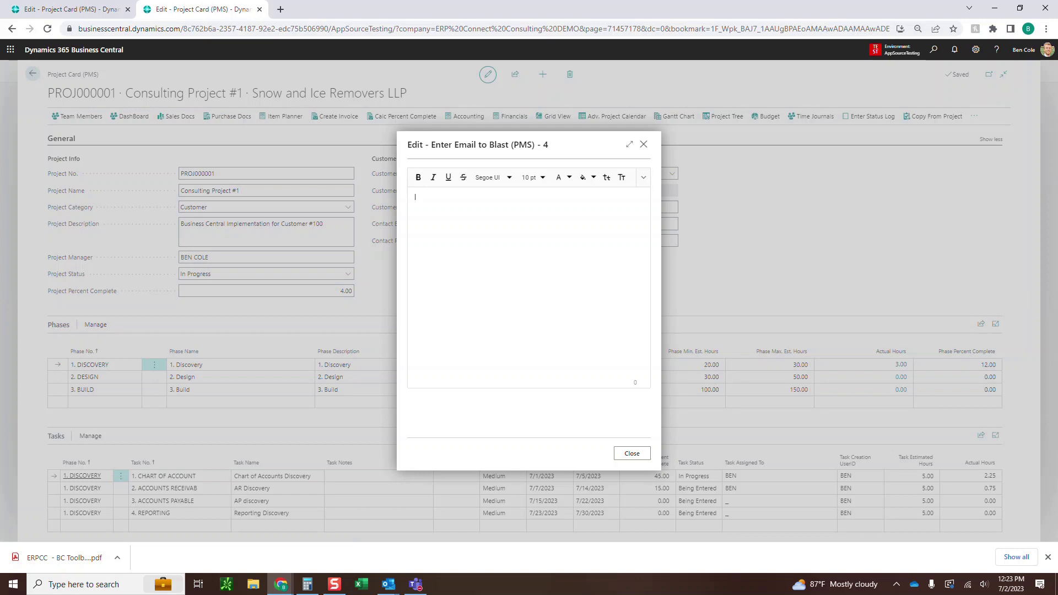
text(Can e)
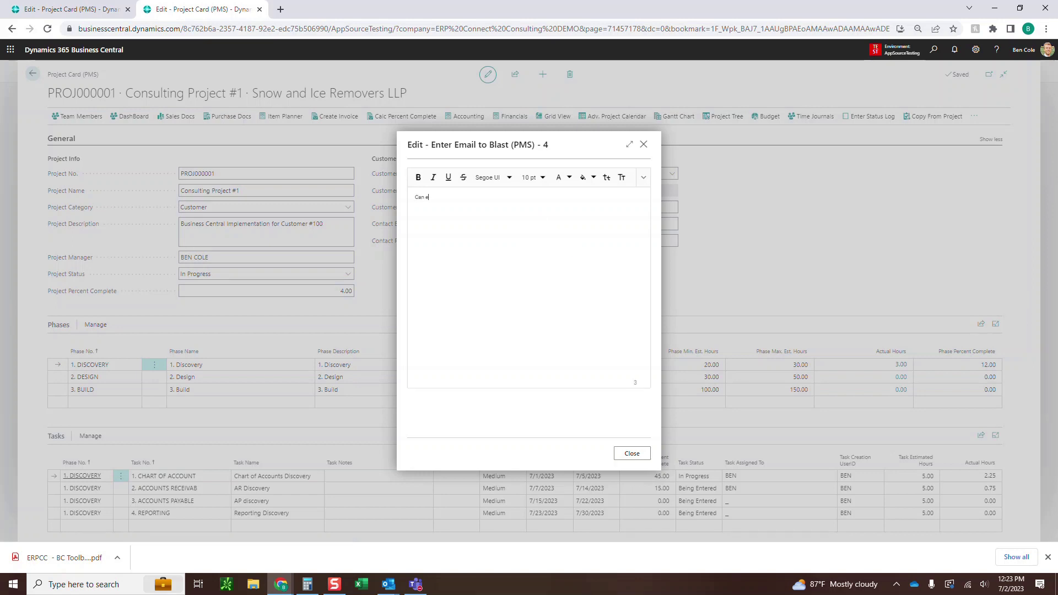
text(veryone meet this f)
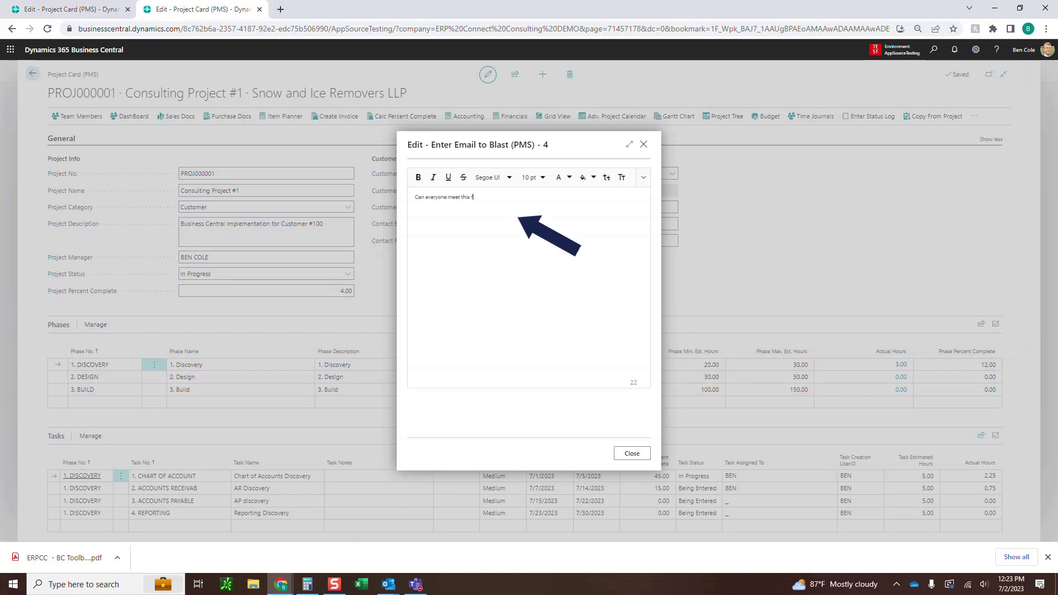
text(riday to talk about go live.)
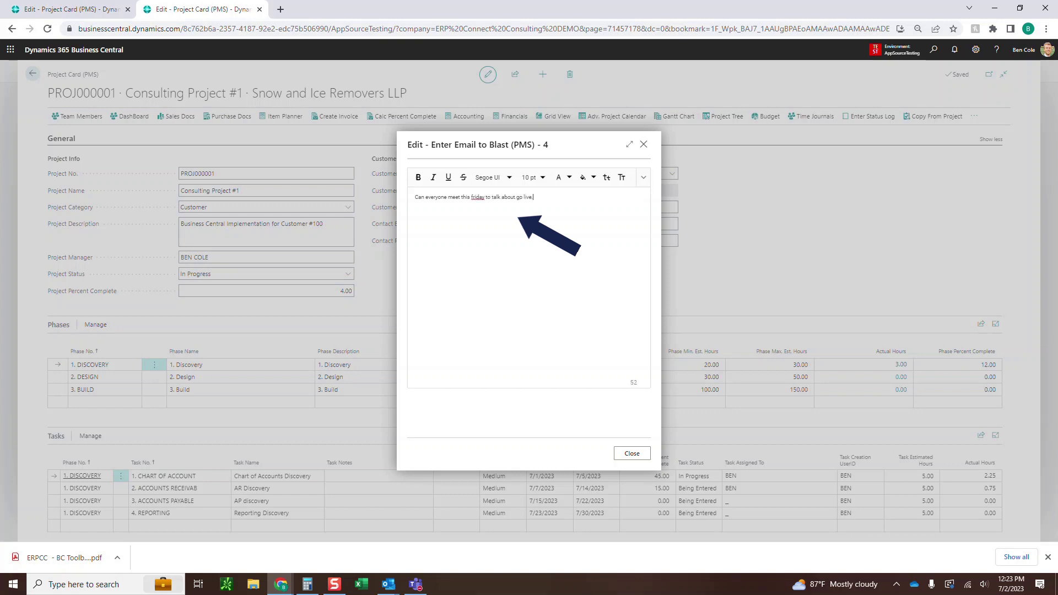
click(632, 454)
In Outlook's Project Email message, follow the link to reopen the project
scroll(631, 454, down, 5)
scroll(528, 334, down, 2)
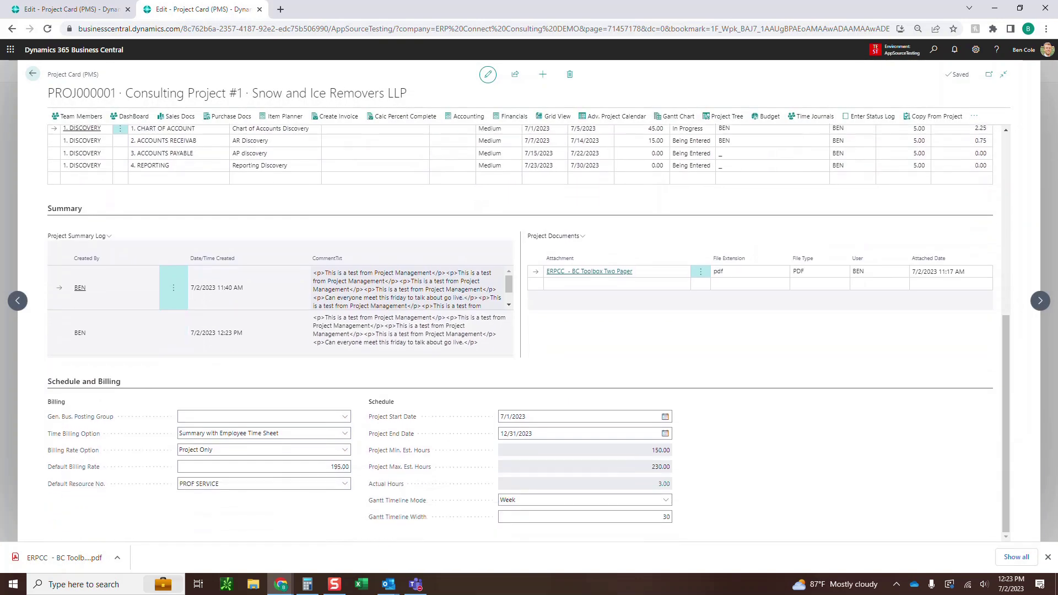
scroll(528, 301, up, 6)
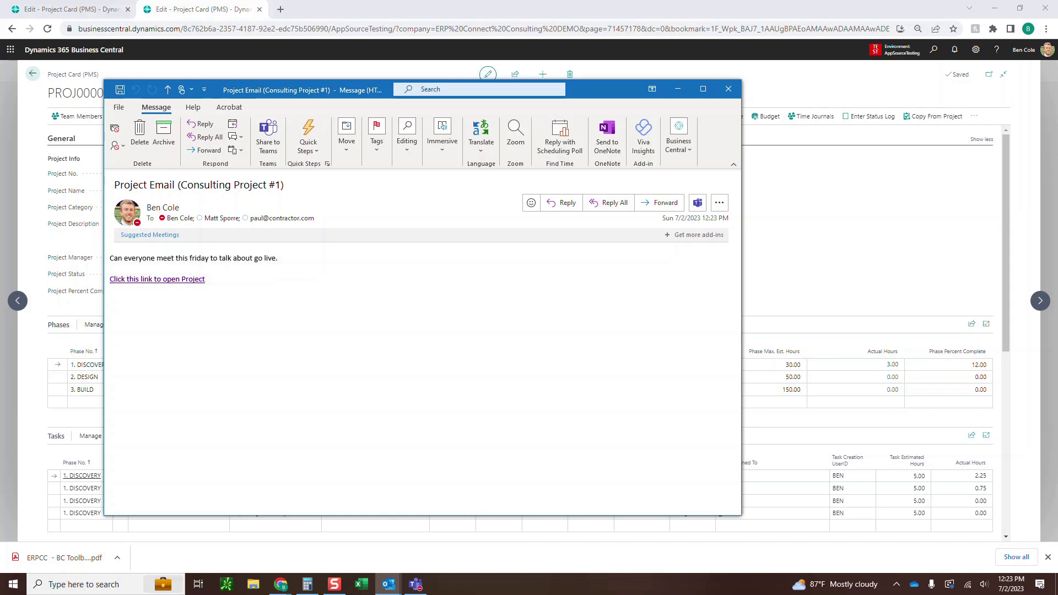
click(157, 279)
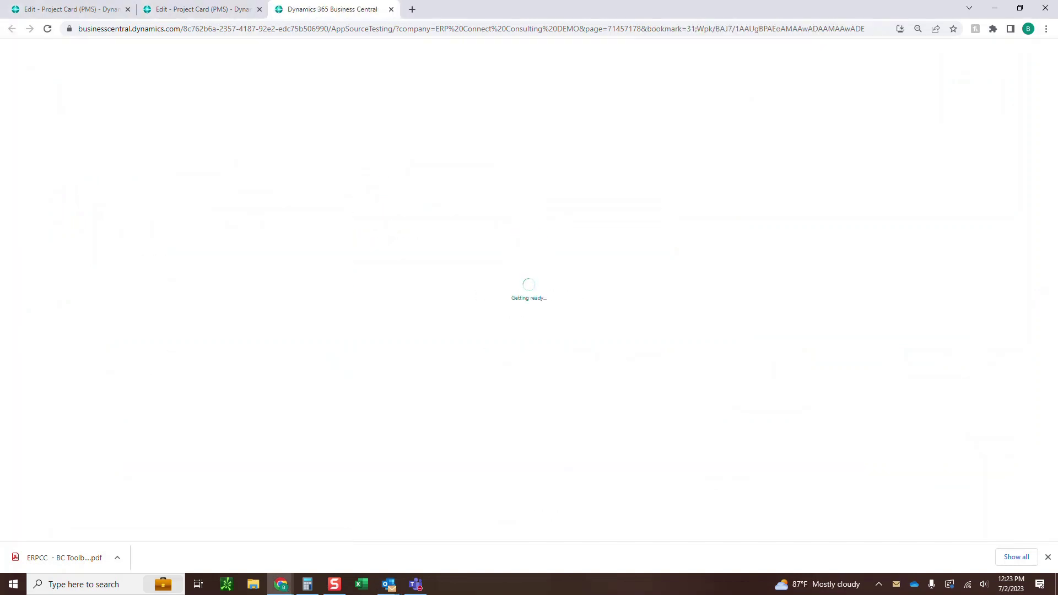